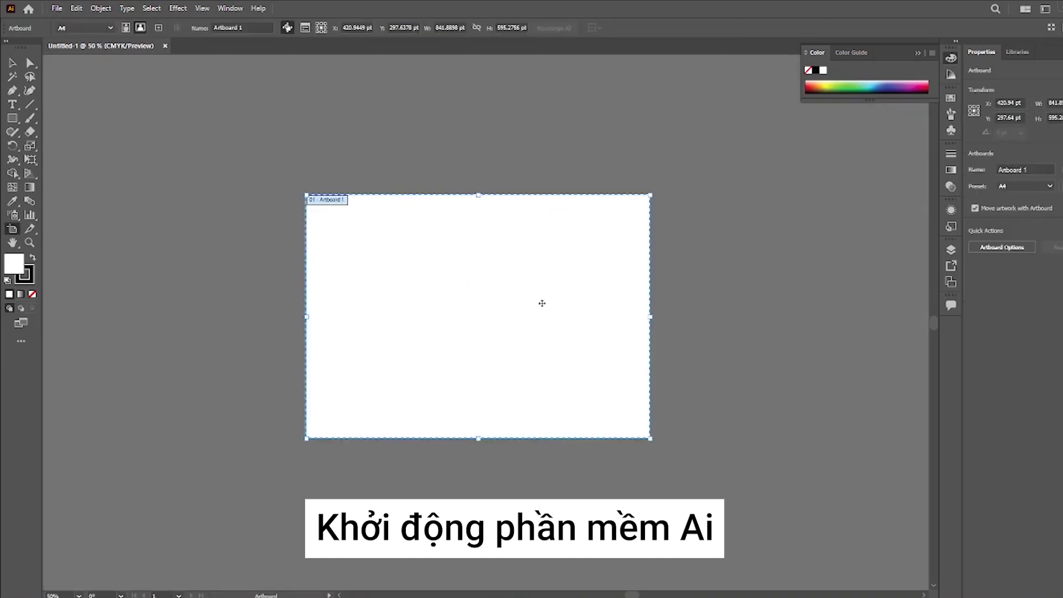
# Step: Widen the artboard evenly on both sides and place the DIKO logo image from the Logo DIKO folder on it
pyautogui.moveTo(651, 319); pyautogui.dragTo(734, 317)
pyautogui.click(13, 63)
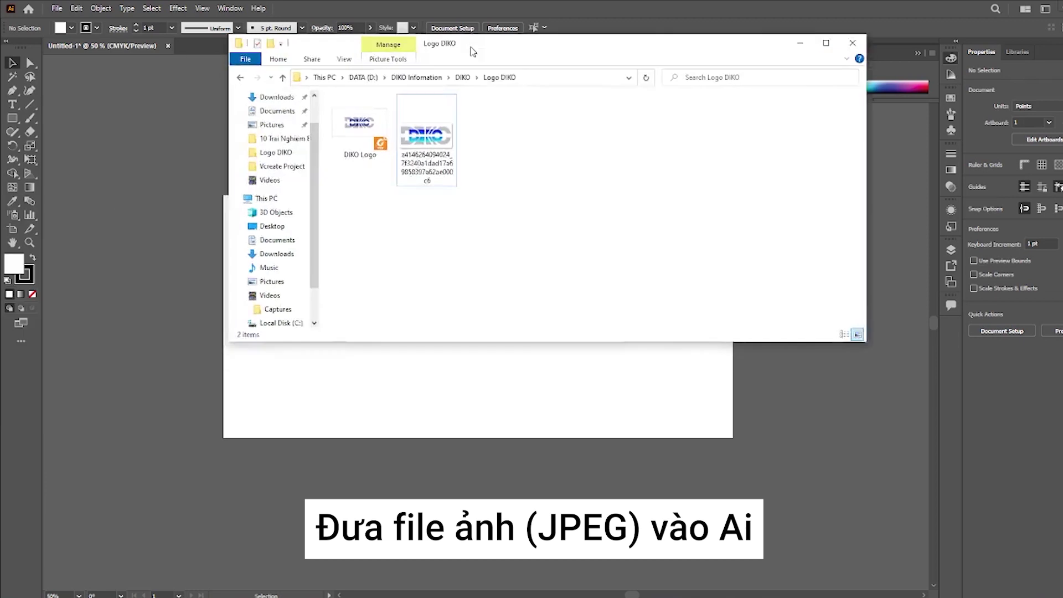
pyautogui.moveTo(473, 51); pyautogui.dragTo(631, 124)
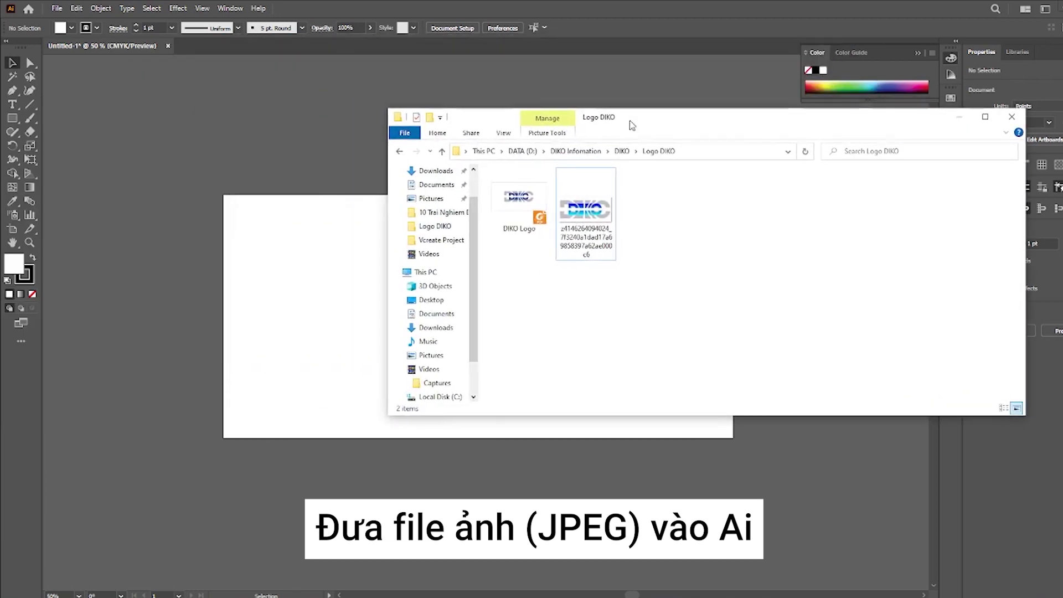
pyautogui.moveTo(586, 216); pyautogui.dragTo(350, 314)
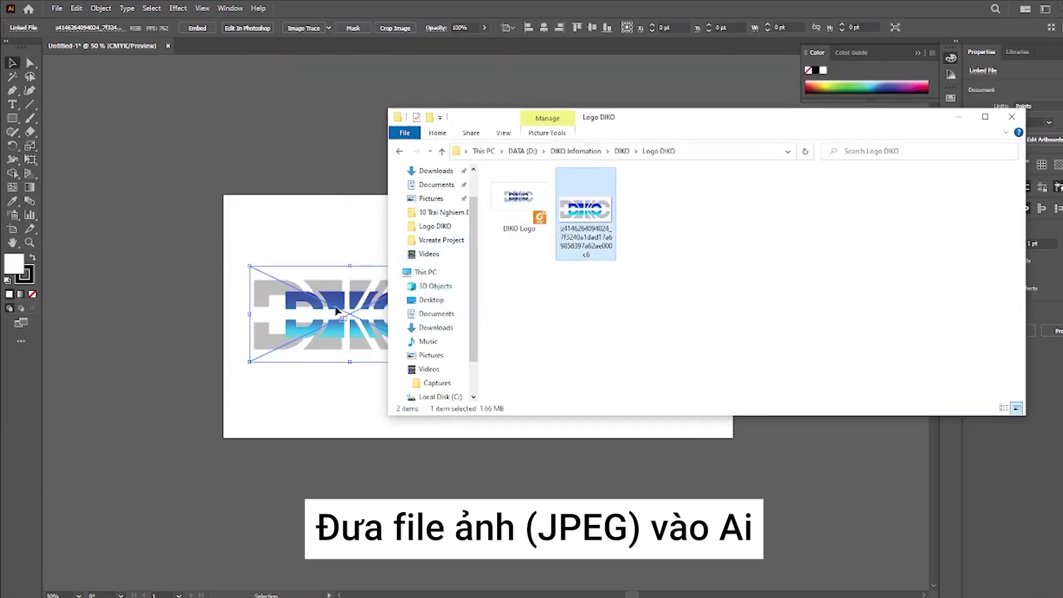
pyautogui.click(959, 116)
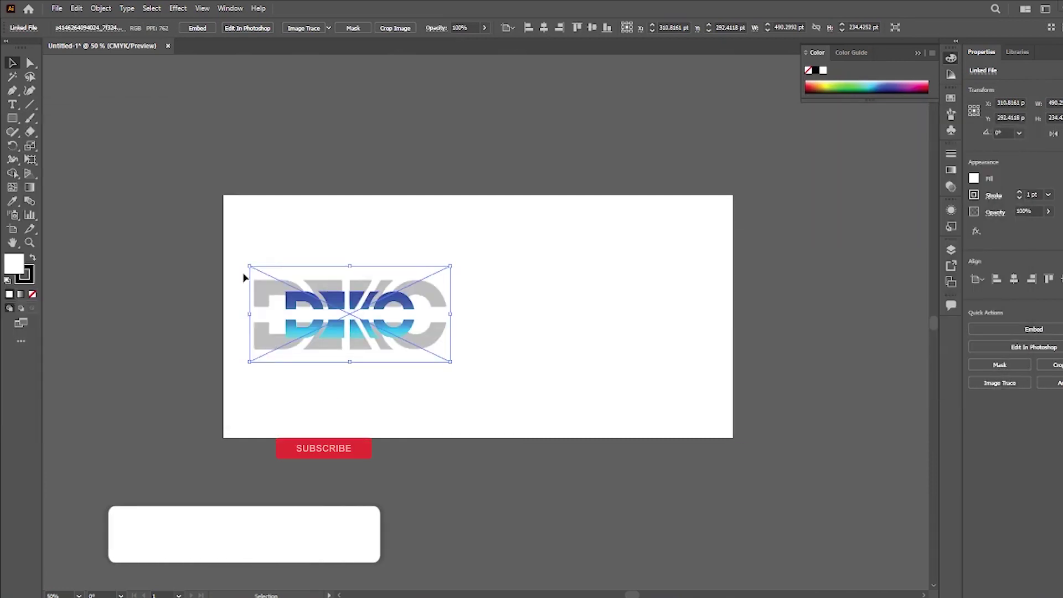
# Step: Move the logo image to the artboard's center and enlarge it to about 577 by 276 pt
pyautogui.moveTo(370, 315); pyautogui.dragTo(498, 320)
pyautogui.moveTo(580, 266); pyautogui.dragTo(608, 261)
pyautogui.click(627, 352)
pyautogui.click(589, 353)
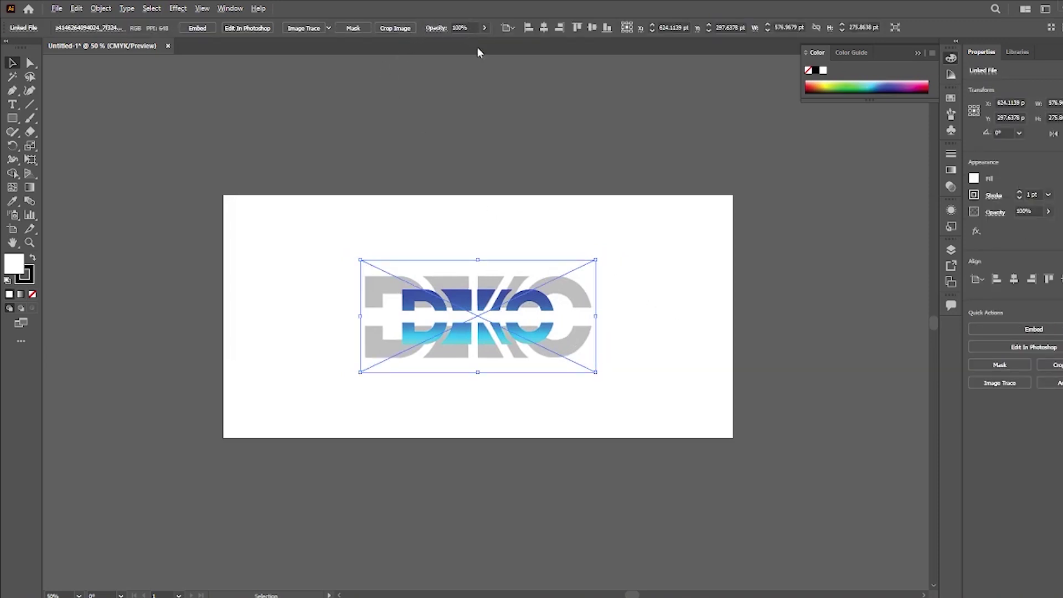
# Step: Set the logo image's opacity to 30%
pyautogui.click(473, 26)
pyautogui.write('50')
pyautogui.press('Return')
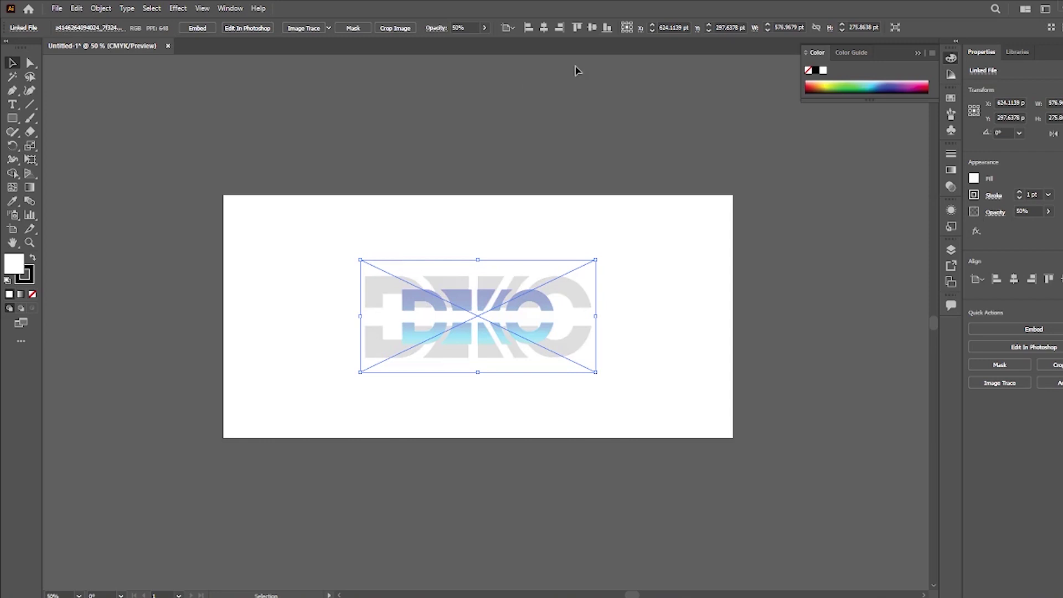
pyautogui.click(473, 25)
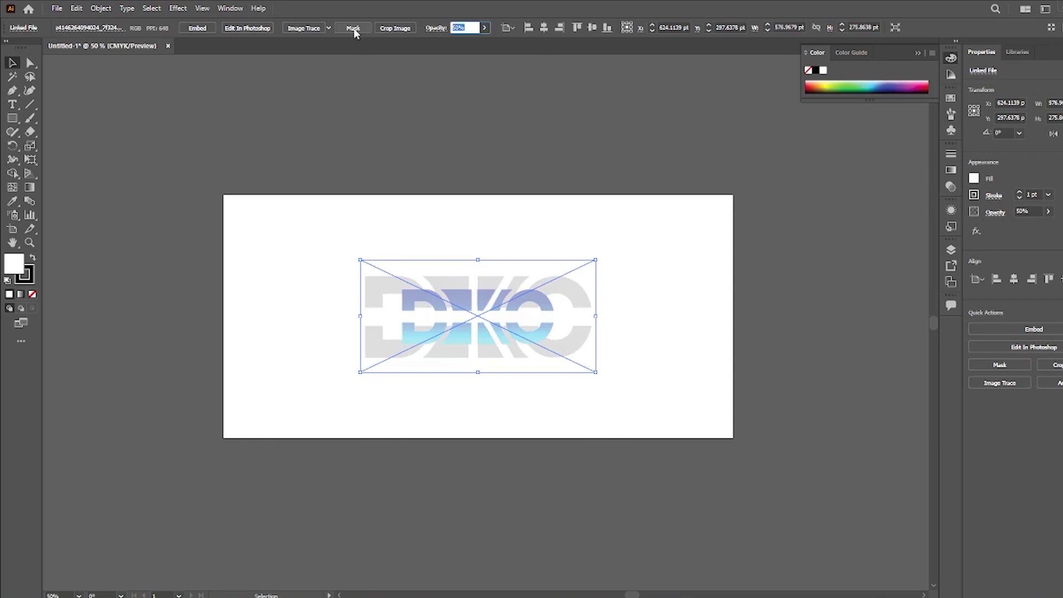
pyautogui.press('Return')
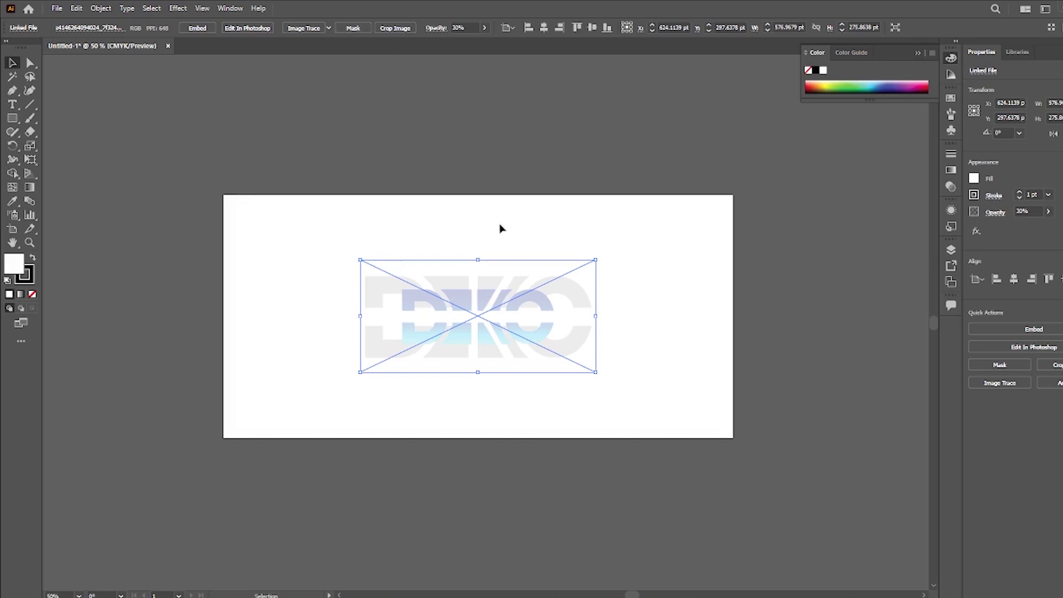
# Step: Duplicate the faded logo and shrink the copy to about 155 by 74 pt in the artboard's upper-left corner
pyautogui.scroll(4, 612, 311)
pyautogui.scroll(-2, 371, 336)
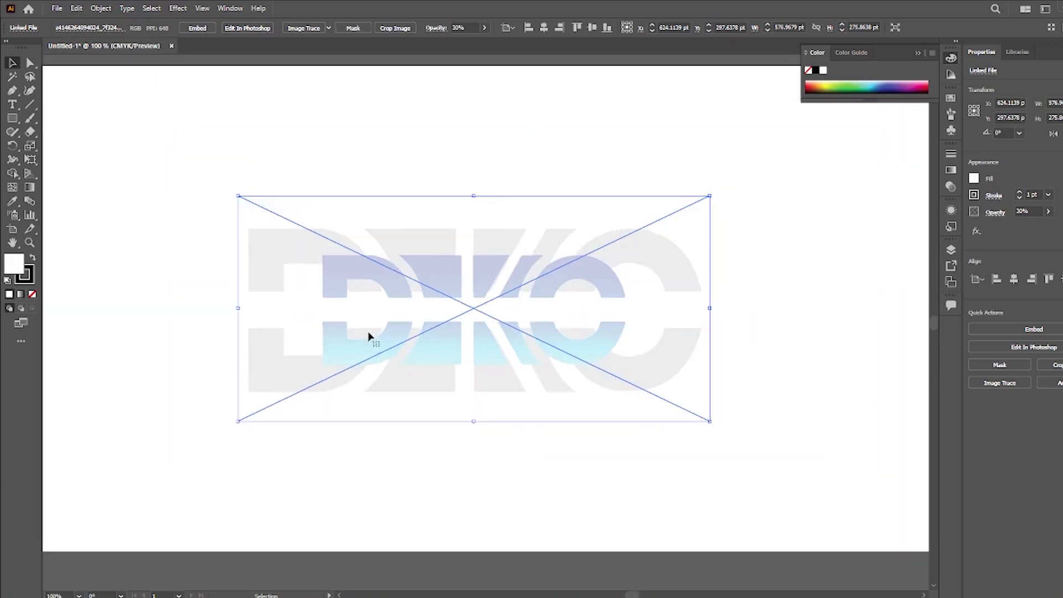
pyautogui.press('v')
pyautogui.scroll(-1, 487, 341)
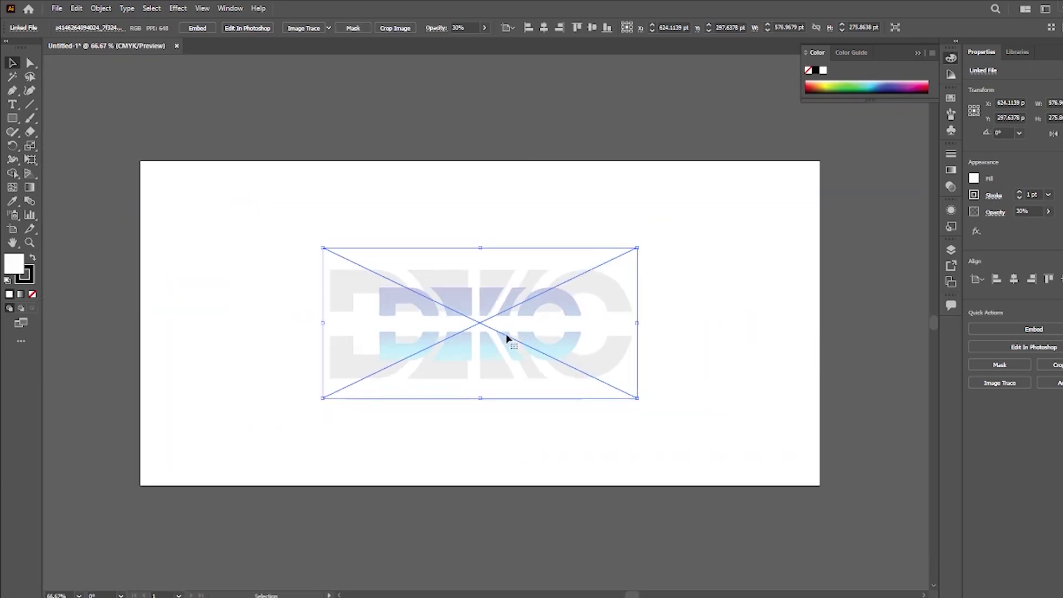
pyautogui.moveTo(506, 338); pyautogui.dragTo(357, 173)
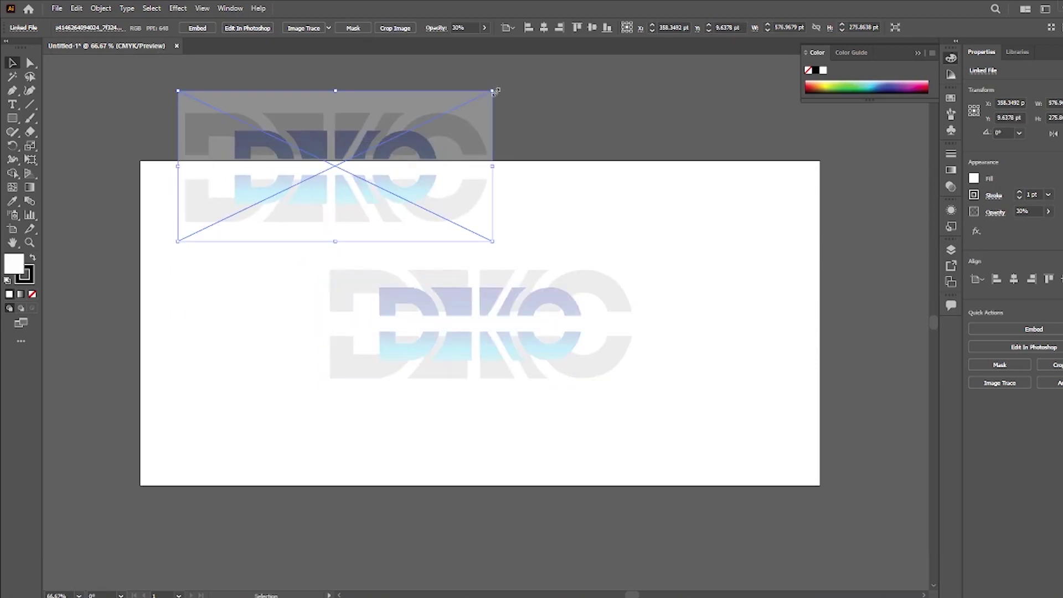
pyautogui.moveTo(494, 92); pyautogui.dragTo(221, 184)
# Step: Set the small logo copy's opacity to 100% and deselect it
pyautogui.click(455, 29)
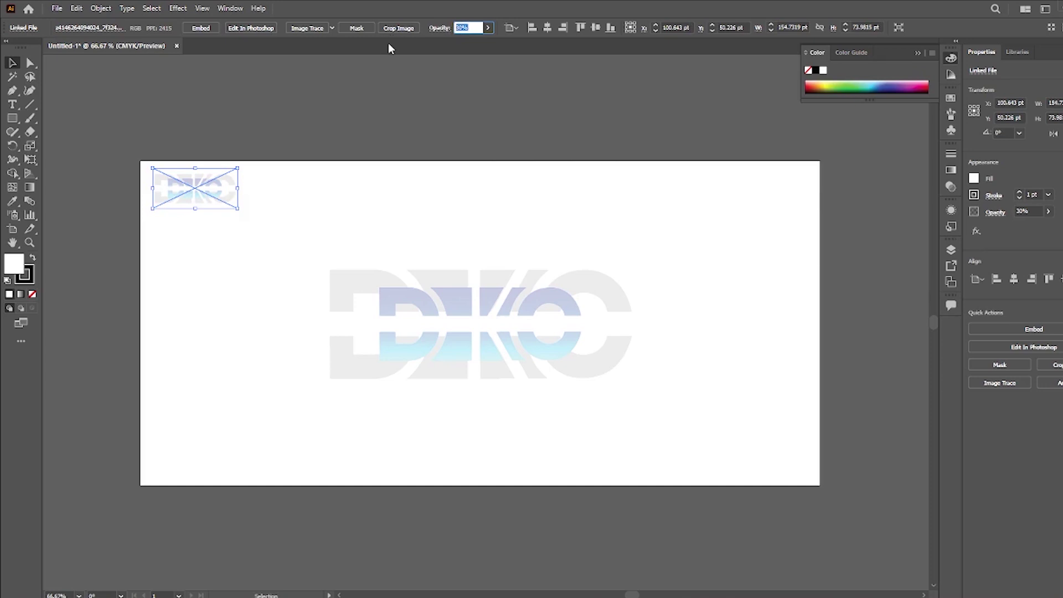
pyautogui.write('100')
pyautogui.press('Return')
pyautogui.click(423, 185)
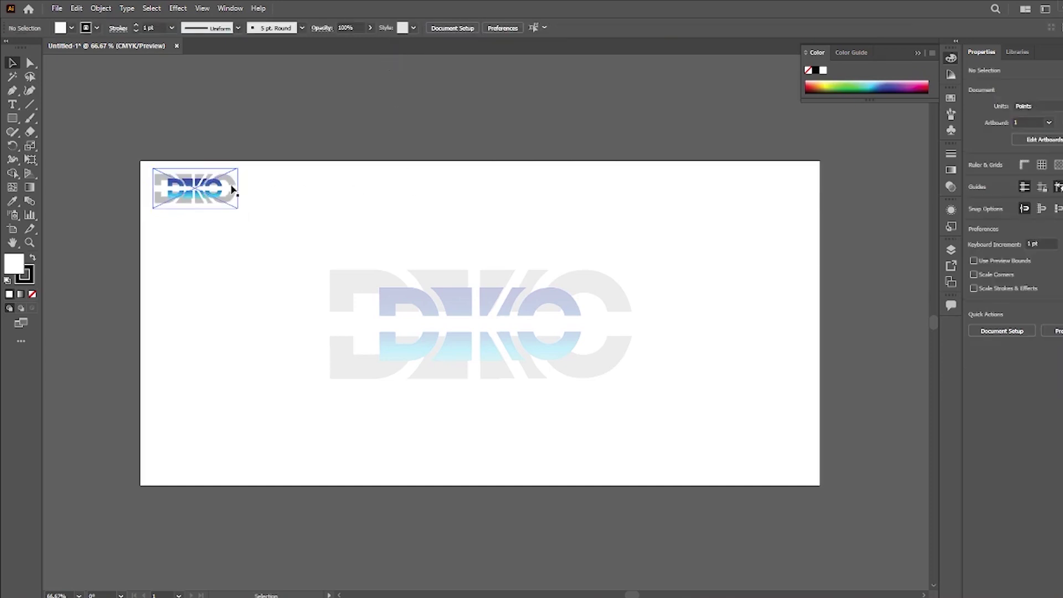
pyautogui.press('a')
pyautogui.click(224, 190)
pyautogui.click(370, 190)
pyautogui.press('v')
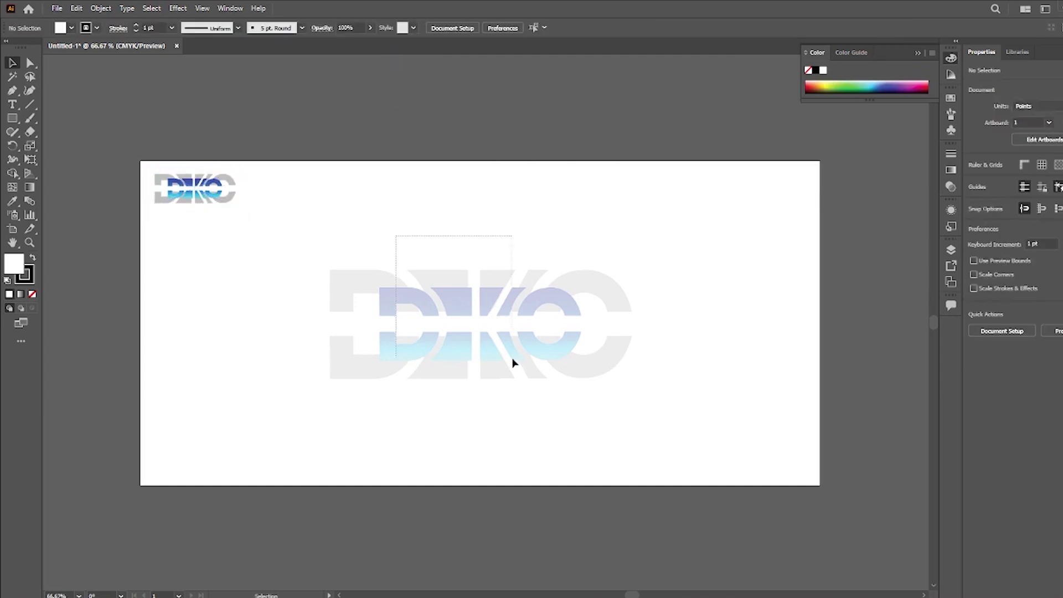
# Step: Lock the large faded logo in the middle of the artboard
pyautogui.click(523, 363)
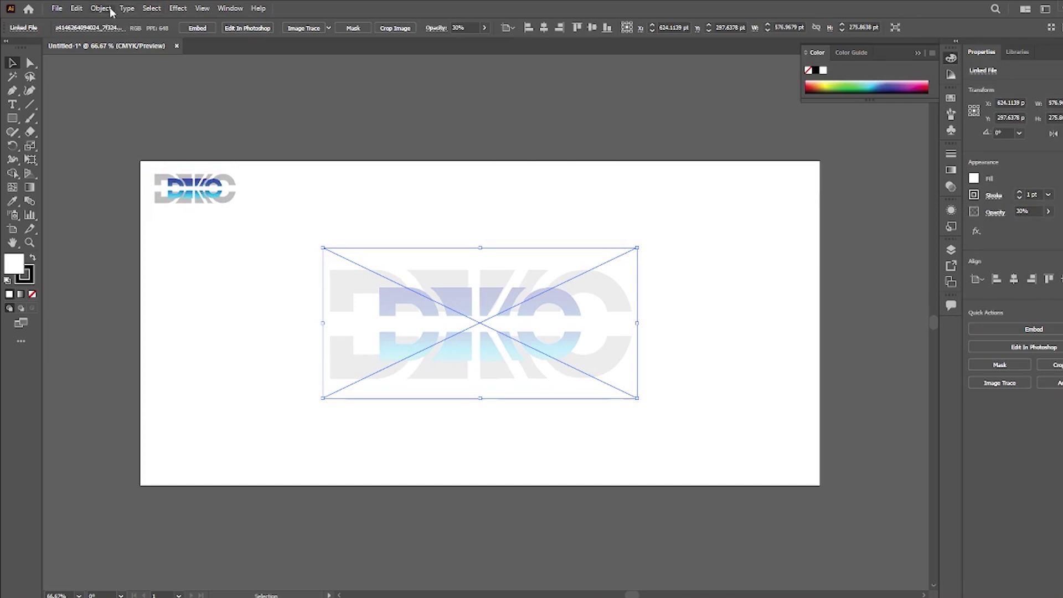
pyautogui.click(75, 8)
pyautogui.click(76, 8)
pyautogui.click(100, 8)
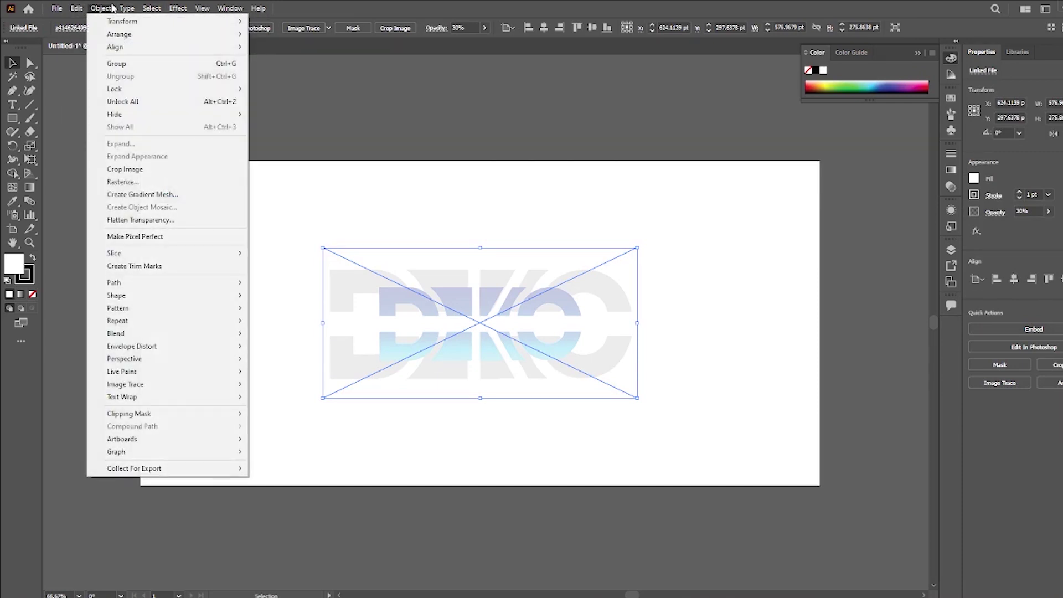
pyautogui.moveTo(117, 89)
pyautogui.click(285, 88)
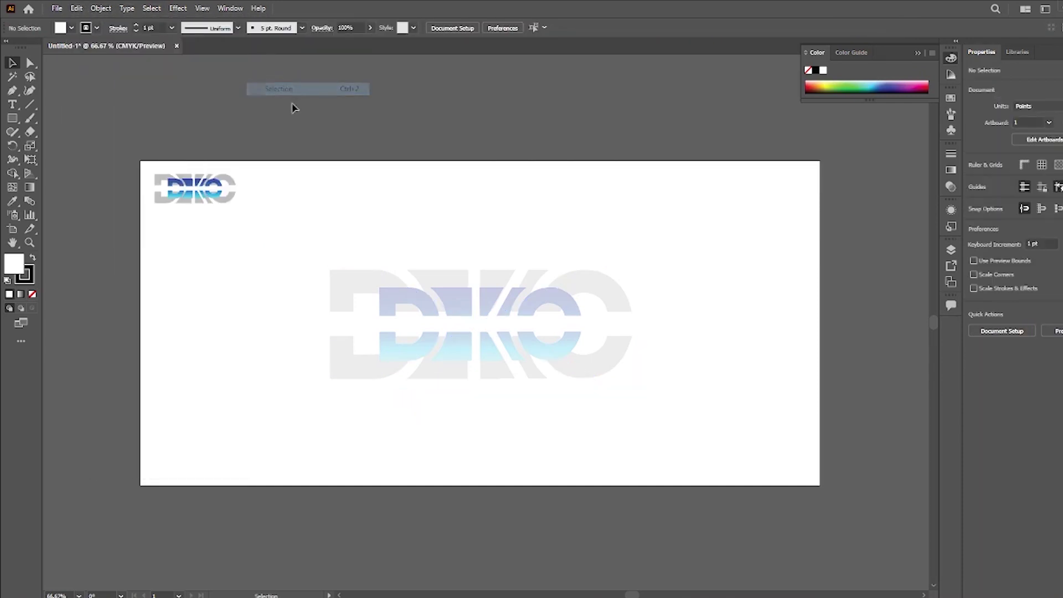
# Step: Show the document rulers
pyautogui.scroll(3, 534, 301)
pyautogui.scroll(-3, 544, 365)
pyautogui.scroll(2, 544, 302)
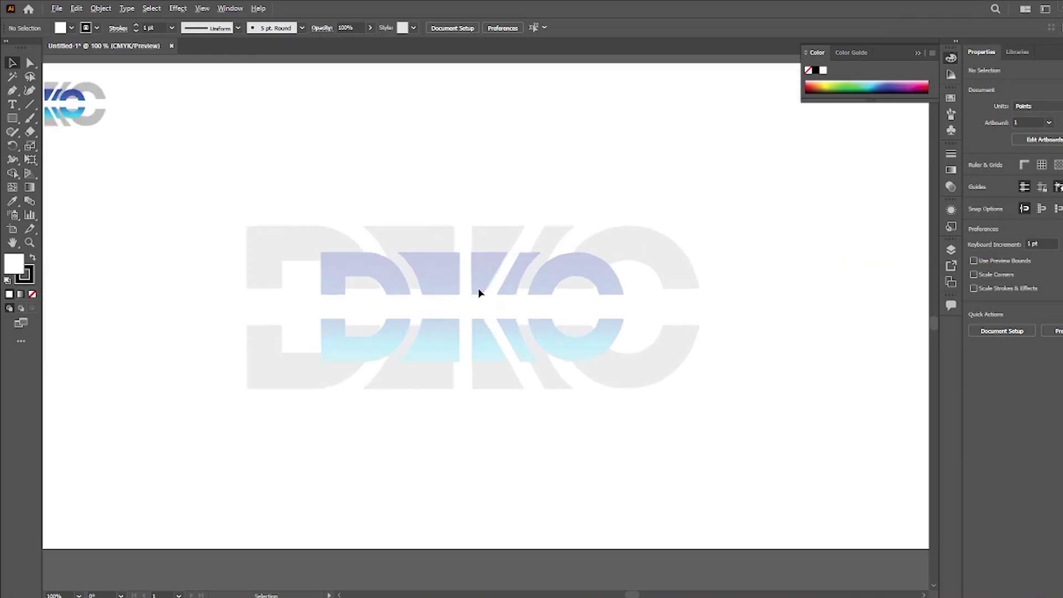
pyautogui.scroll(3, 373, 268)
pyautogui.scroll(-1, 287, 275)
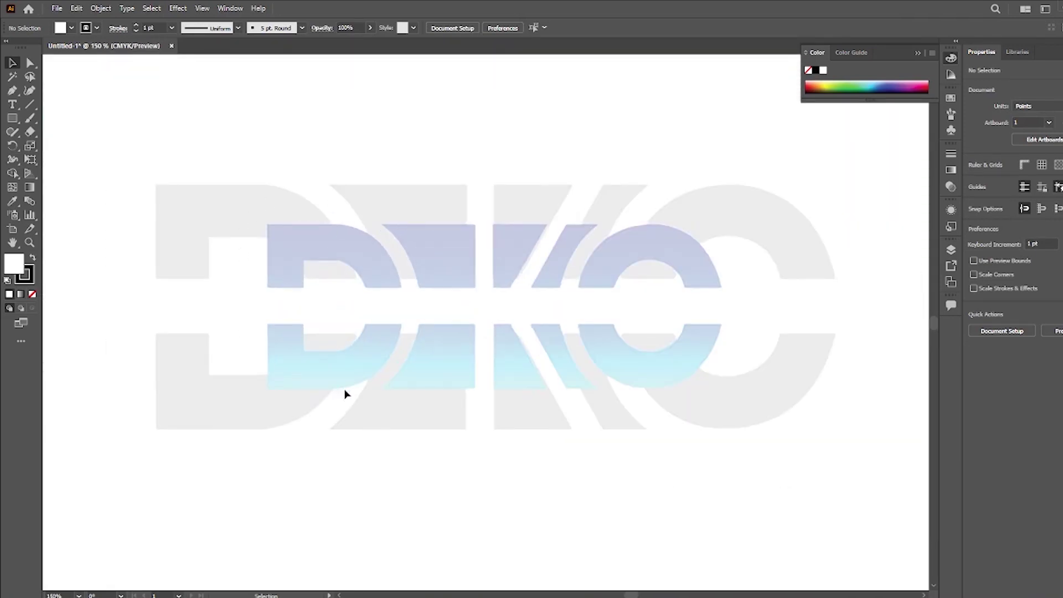
pyautogui.hotkey('ctrl', 'r')
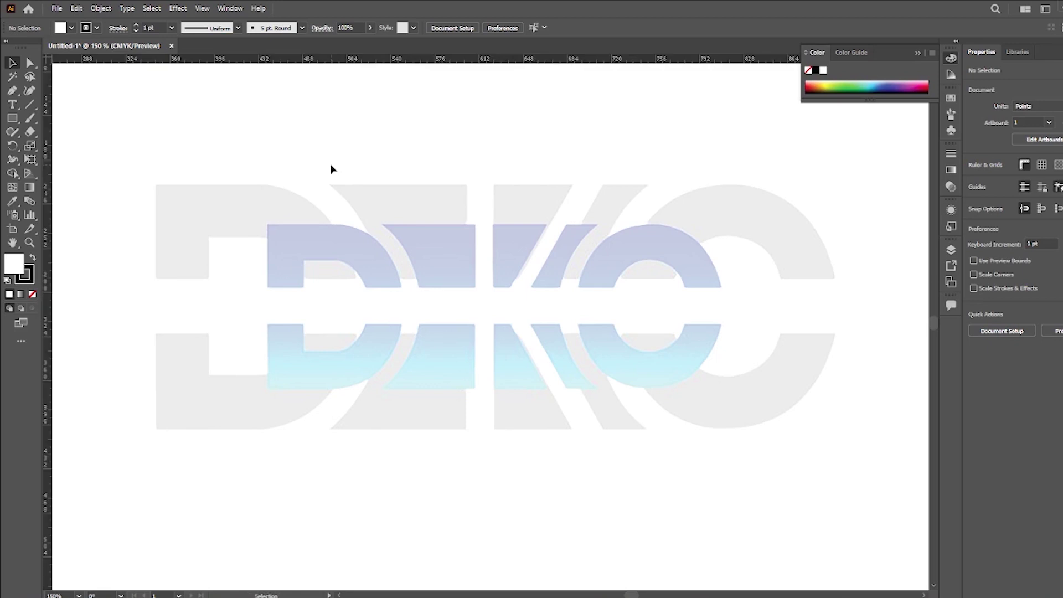
# Step: Place horizontal ruler guides along the upper and lower edges of the blue DIKO lettering
pyautogui.scroll(5, 254, 298)
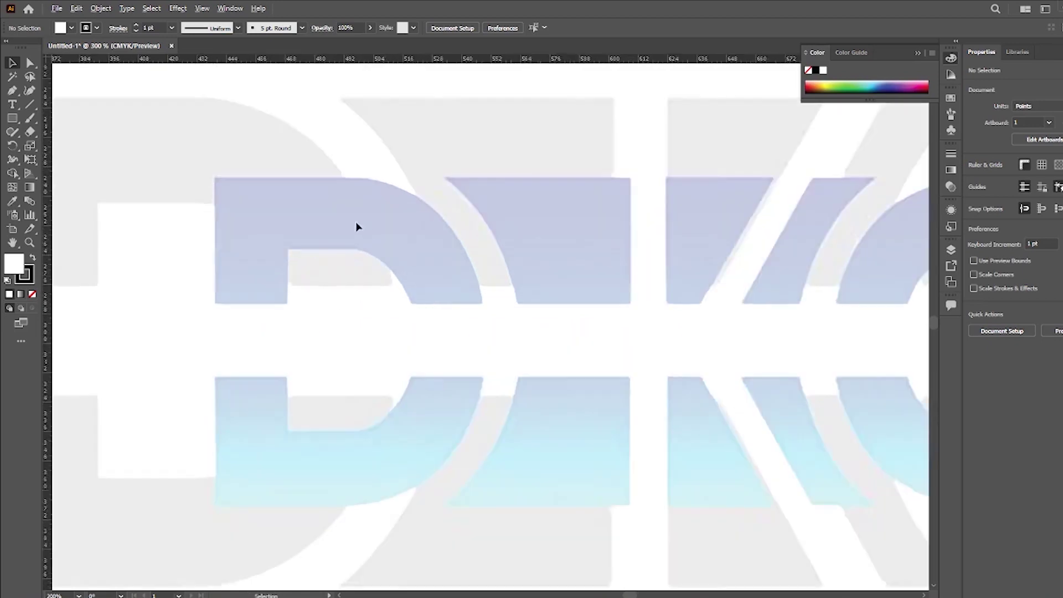
pyautogui.moveTo(313, 62); pyautogui.dragTo(185, 161)
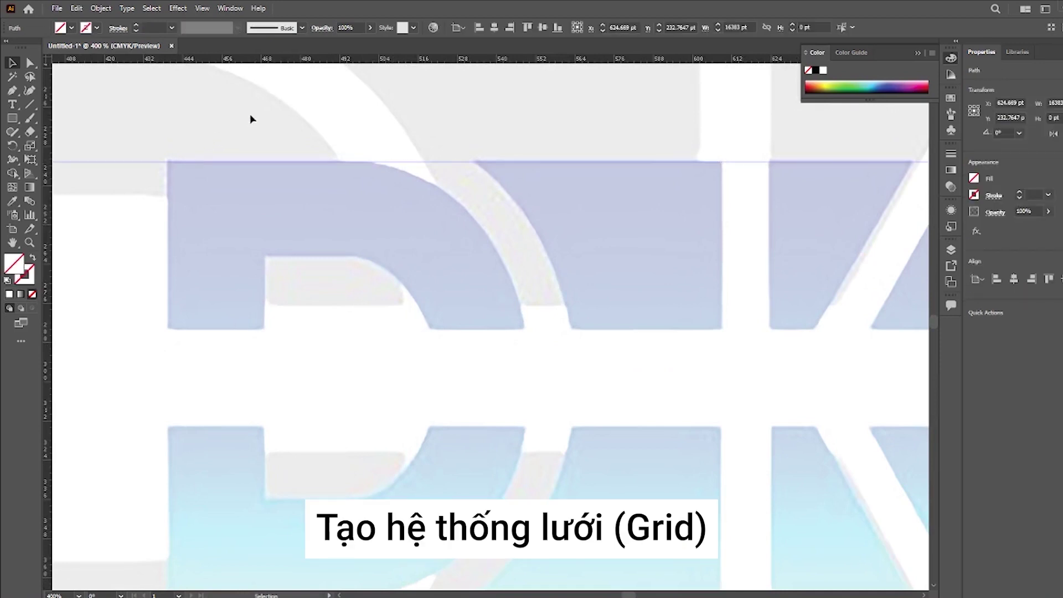
pyautogui.scroll(-3, 263, 78)
pyautogui.moveTo(264, 62); pyautogui.dragTo(205, 532)
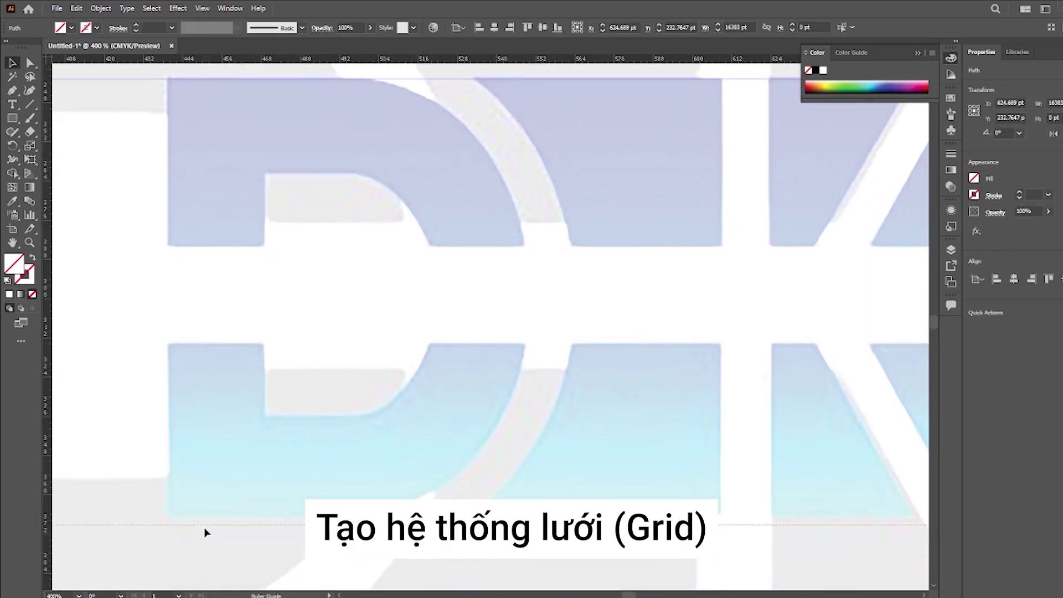
pyautogui.moveTo(279, 536); pyautogui.dragTo(714, 519)
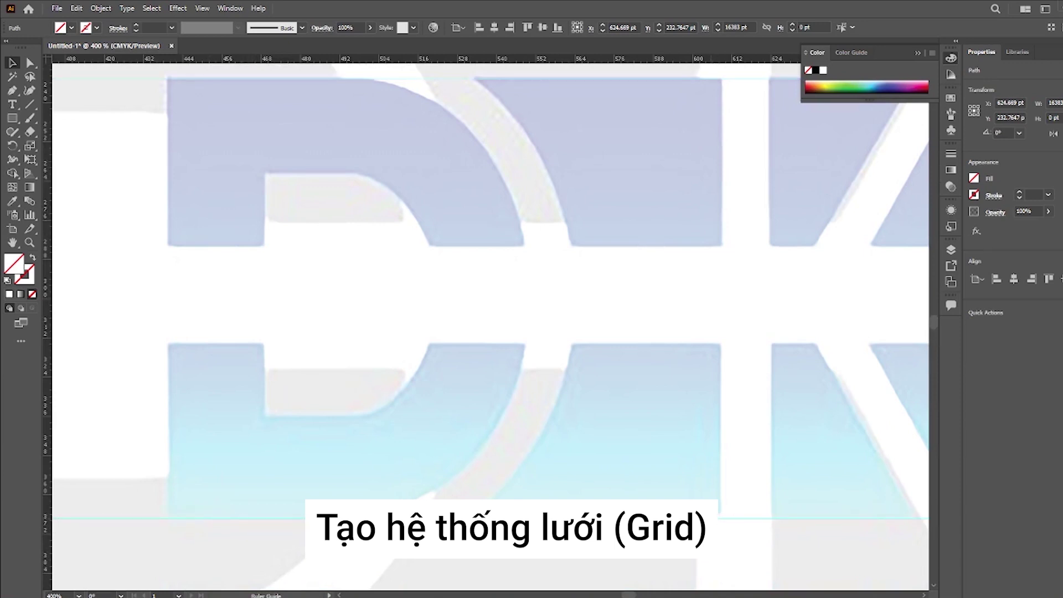
# Step: Place vertical ruler guides at the blue lettering's outer edges, on the D's left side and the O's right side
pyautogui.scroll(-1, 326, 430)
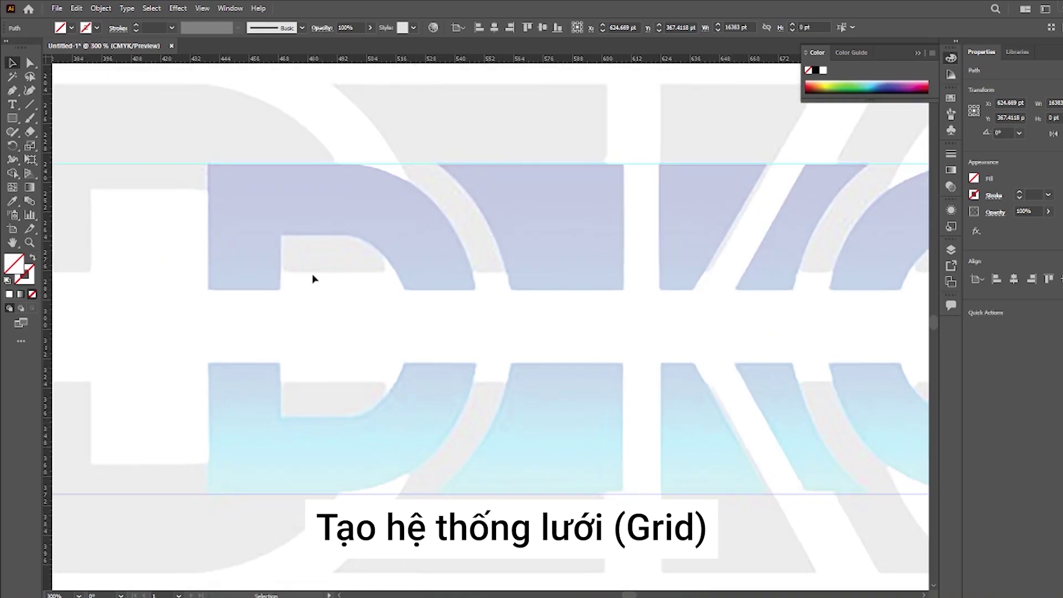
pyautogui.scroll(1, 219, 248)
pyautogui.moveTo(47, 250); pyautogui.dragTo(206, 251)
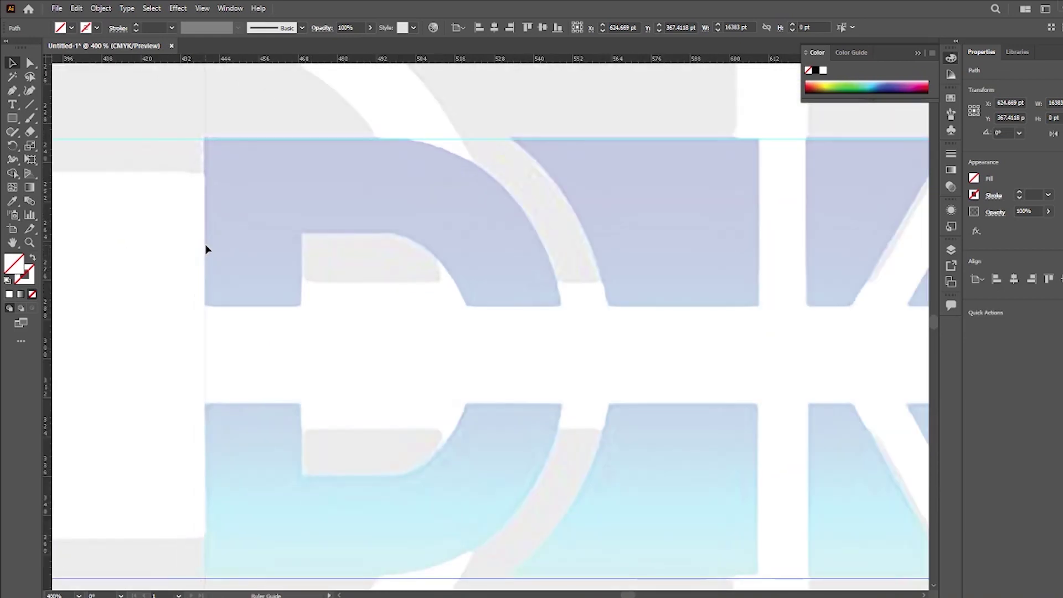
pyautogui.scroll(-3, 171, 190)
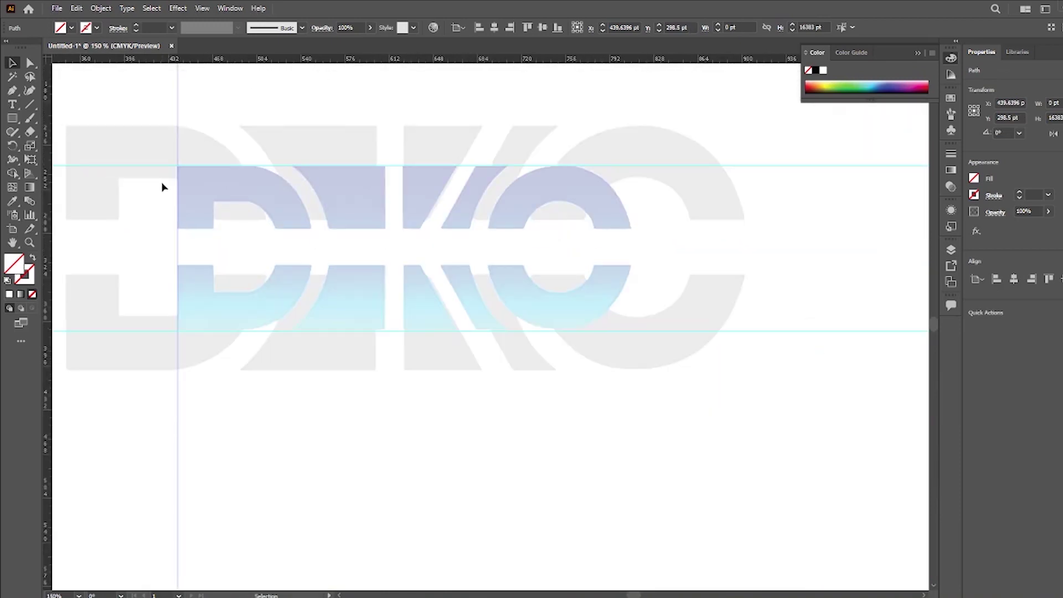
pyautogui.moveTo(48, 232); pyautogui.dragTo(637, 222)
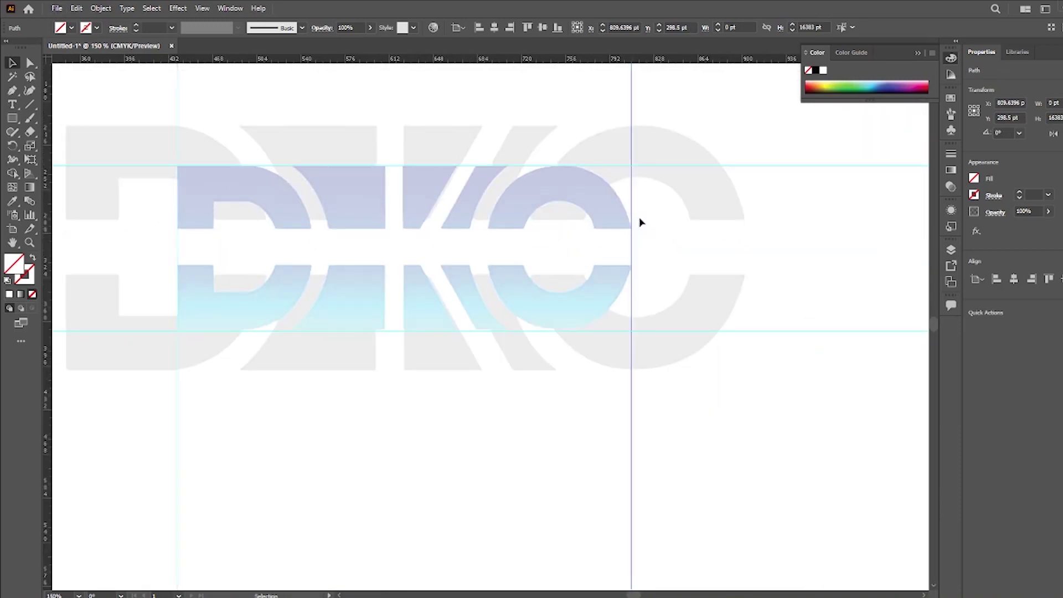
# Step: Place vertical guides at the outer and inner edges of the blue D's bowl, beside the central gap
pyautogui.scroll(1, 343, 210)
pyautogui.moveTo(49, 232); pyautogui.dragTo(304, 255)
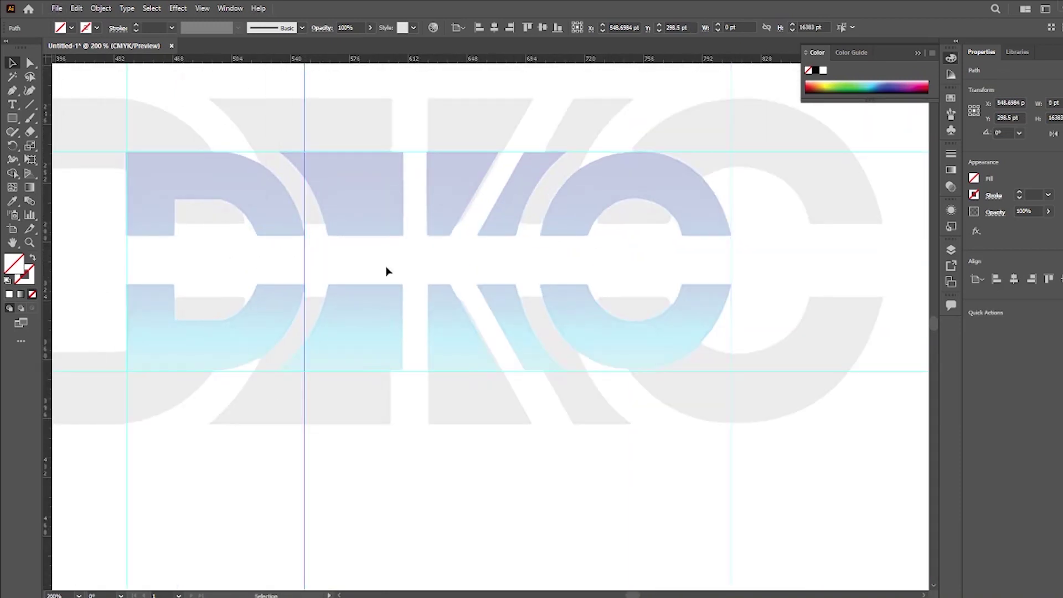
pyautogui.scroll(1, 388, 271)
pyautogui.moveTo(48, 271); pyautogui.dragTo(164, 265)
# Step: Place vertical guides at both sides of the blue I along the central gap and at the K's left edge
pyautogui.scroll(-3, 152, 237)
pyautogui.scroll(1, 147, 266)
pyautogui.scroll(4, 225, 257)
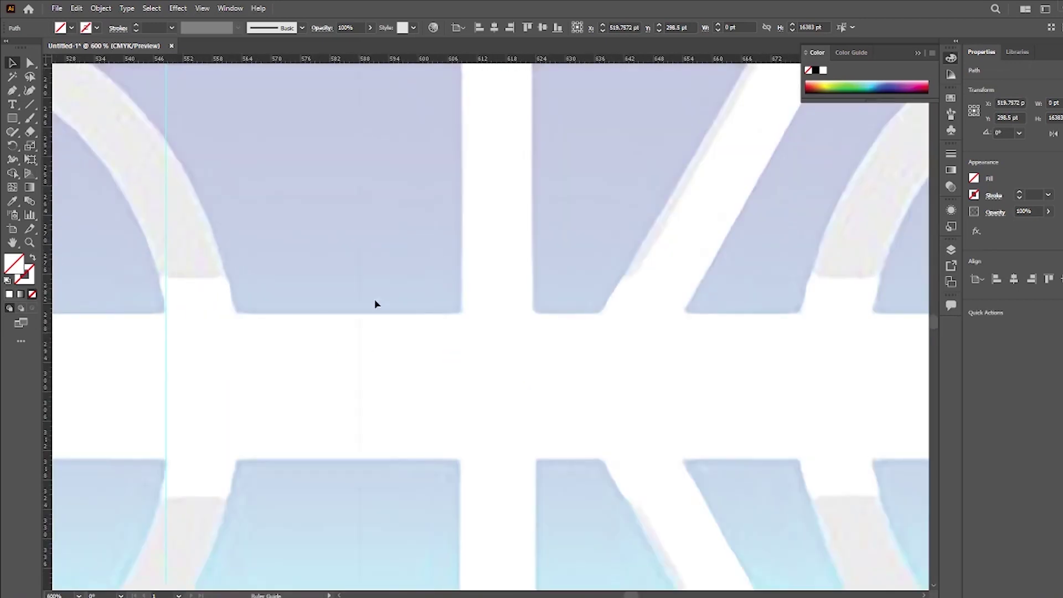
pyautogui.moveTo(235, 328); pyautogui.dragTo(463, 315)
pyautogui.scroll(-2, 169, 317)
pyautogui.moveTo(312, 320); pyautogui.dragTo(347, 320)
# Step: Place vertical guides at the blue O's inner edges and its left outer edge along the central gap
pyautogui.scroll(-1, 113, 206)
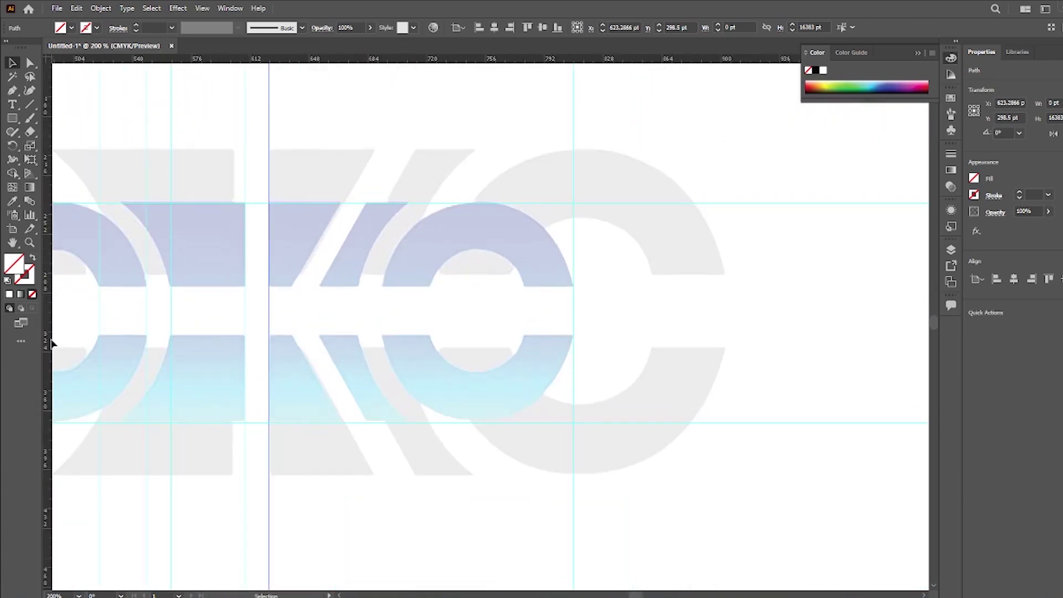
pyautogui.scroll(3, 526, 293)
pyautogui.moveTo(50, 294); pyautogui.dragTo(230, 284)
pyautogui.moveTo(49, 304); pyautogui.dragTo(88, 303)
pyautogui.scroll(-2, 240, 315)
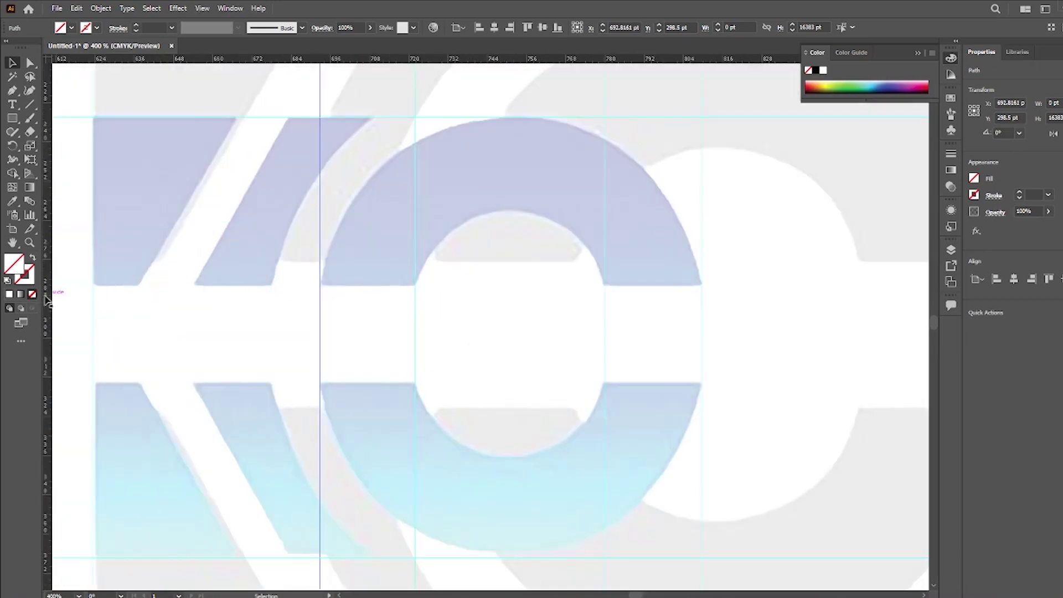
# Step: Place vertical guides at the corners of the blue K's stem and diagonal pieces
pyautogui.click(271, 315)
pyautogui.moveTo(50, 294); pyautogui.dragTo(237, 287)
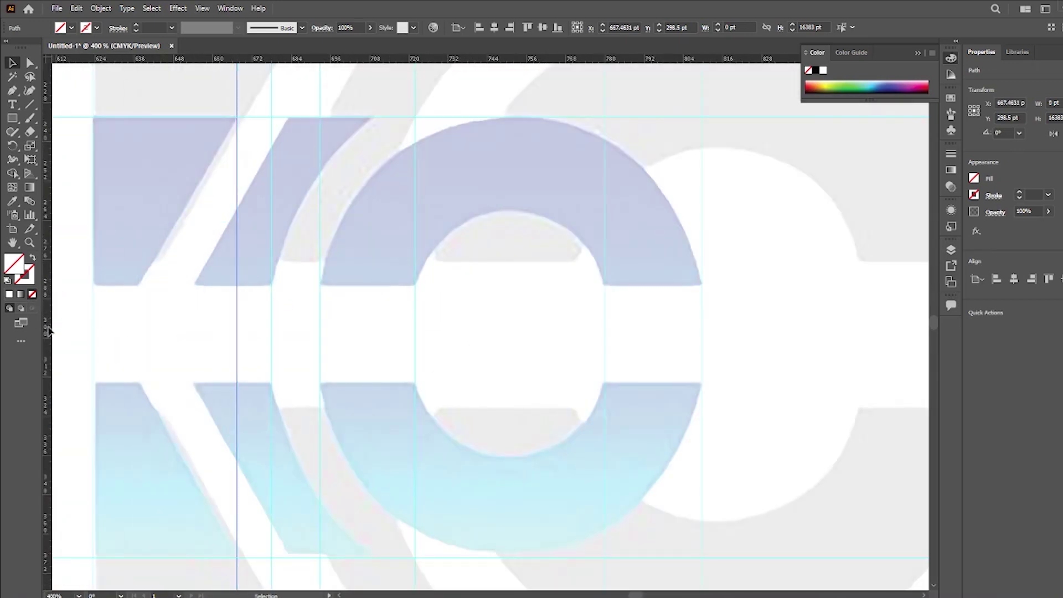
pyautogui.moveTo(139, 311); pyautogui.dragTo(193, 294)
# Step: Place horizontal guides along both edges of the lettering's central gap and a vertical guide at the blue I's upper-left corner
pyautogui.moveTo(332, 56); pyautogui.dragTo(252, 384)
pyautogui.scroll(-4, 365, 327)
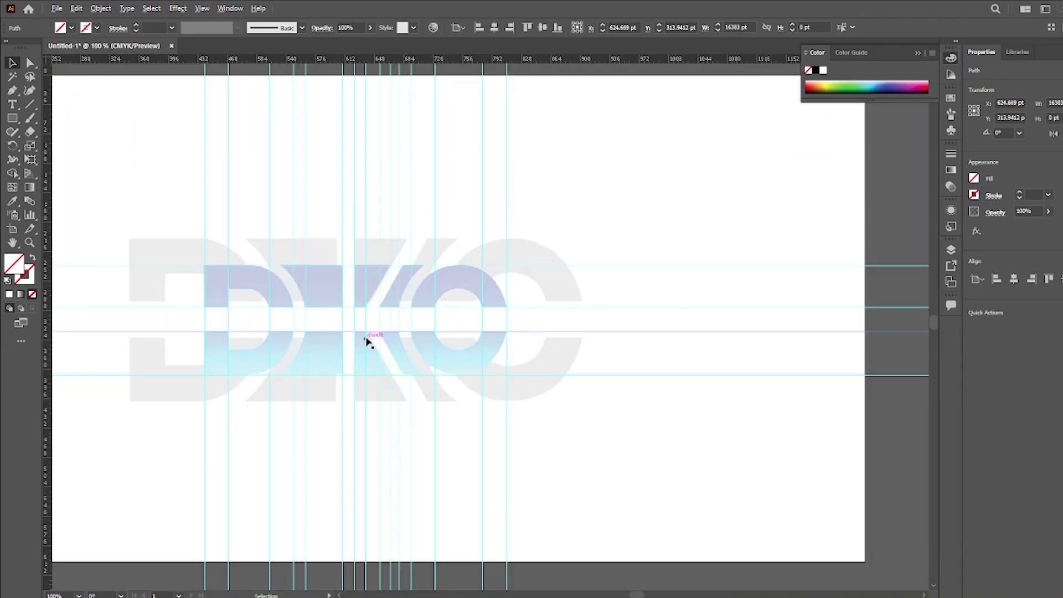
pyautogui.scroll(3, 280, 294)
pyautogui.moveTo(46, 260); pyautogui.dragTo(240, 199)
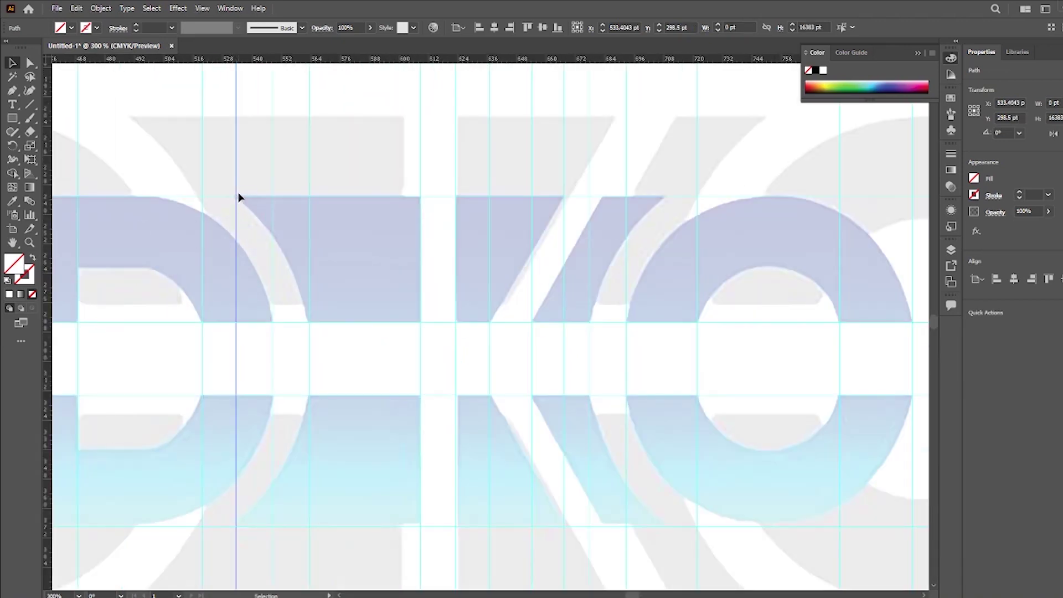
# Step: Place a vertical guide at the upper outer corner of the blue K's diagonal piece
pyautogui.scroll(-1, 240, 205)
pyautogui.scroll(1, 753, 202)
pyautogui.moveTo(676, 200); pyautogui.dragTo(636, 164)
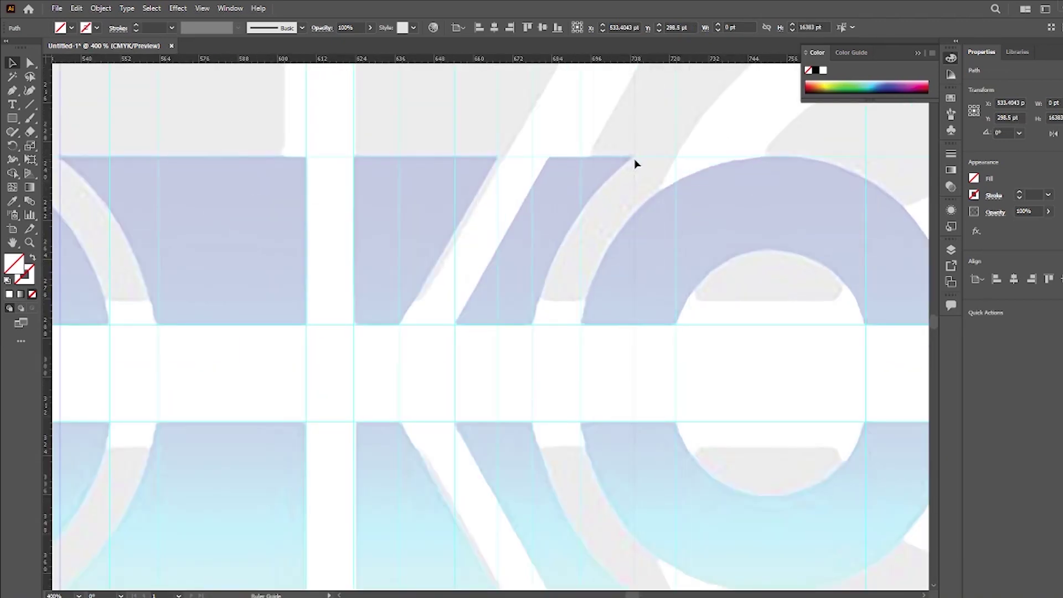
# Step: Select all the vertical guides together and lock them
pyautogui.scroll(-4, 570, 155)
pyautogui.scroll(1, 730, 399)
pyautogui.moveTo(729, 455); pyautogui.dragTo(250, 508)
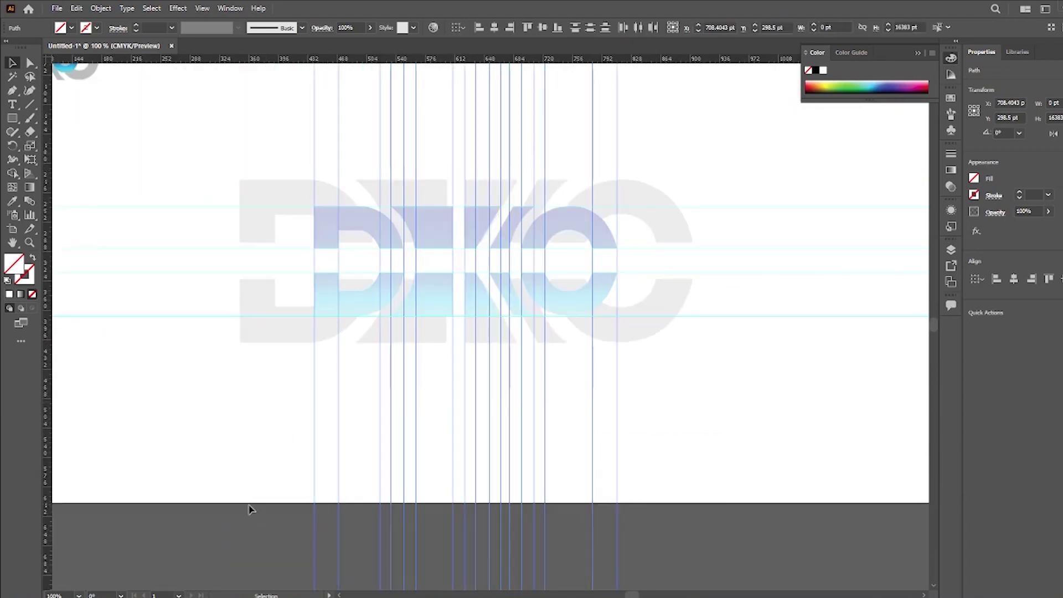
pyautogui.click(101, 8)
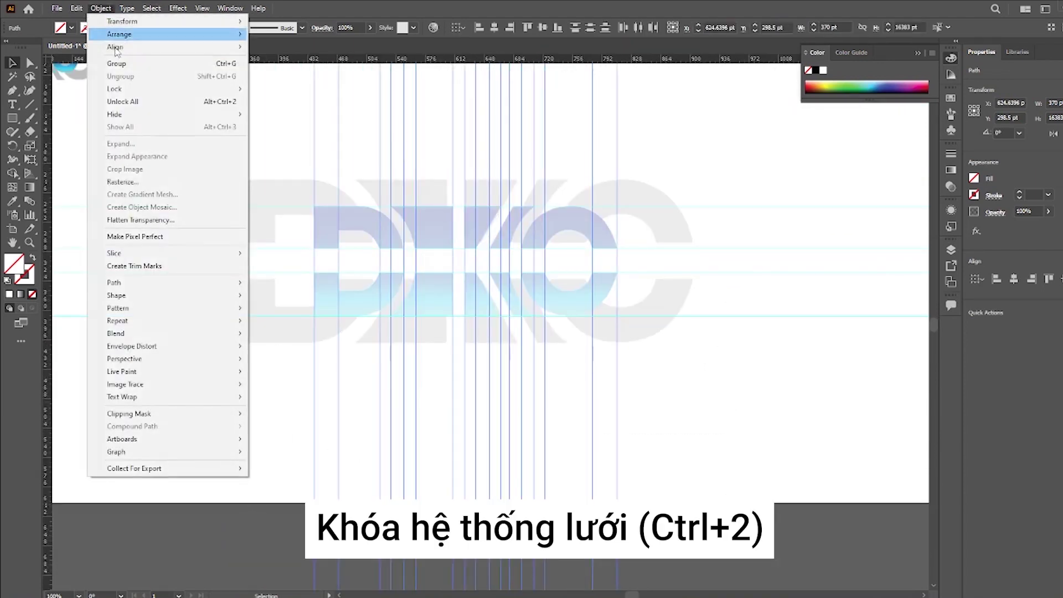
pyautogui.moveTo(143, 89)
pyautogui.click(278, 89)
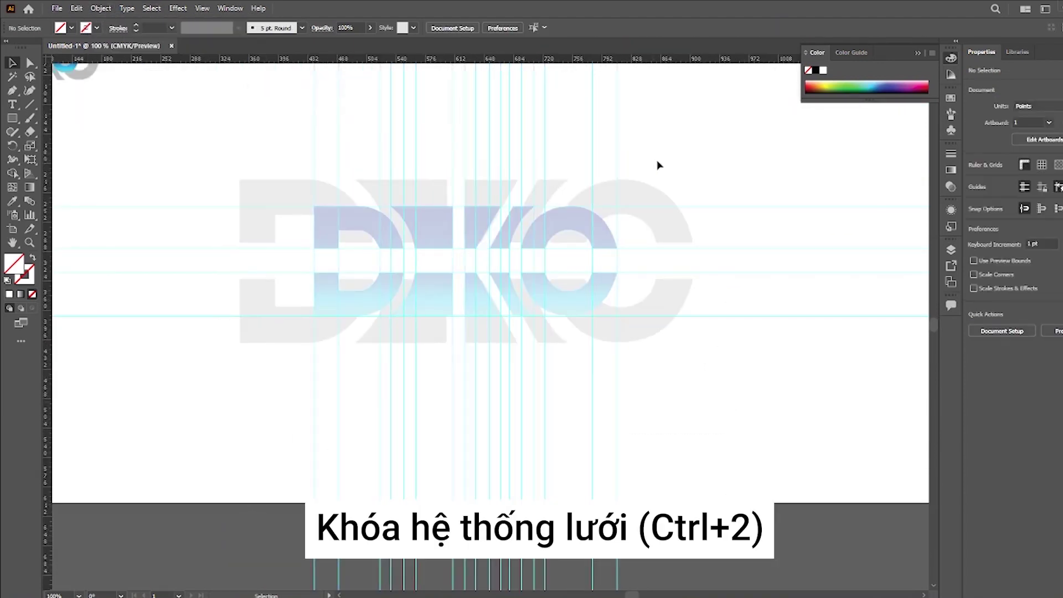
# Step: Select all the horizontal guides together and lock them
pyautogui.moveTo(185, 131); pyautogui.dragTo(121, 417)
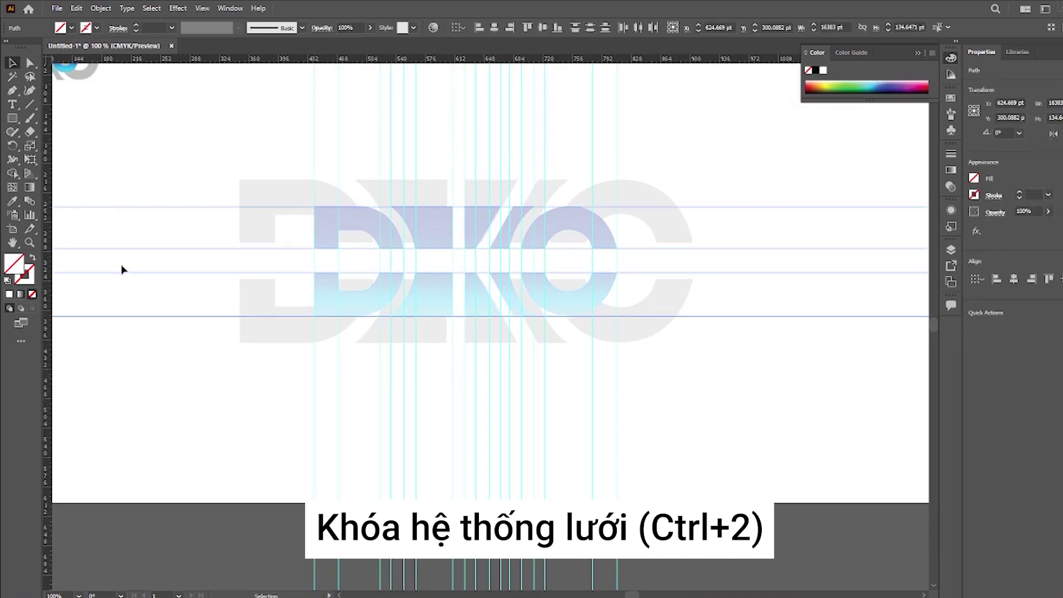
pyautogui.click(103, 8)
pyautogui.moveTo(139, 89)
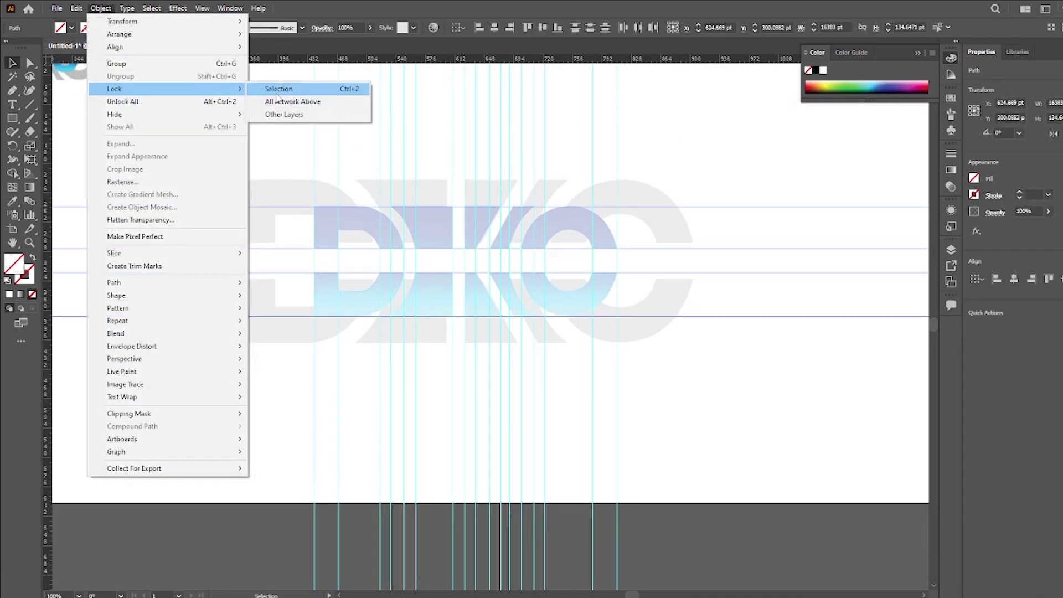
pyautogui.click(276, 89)
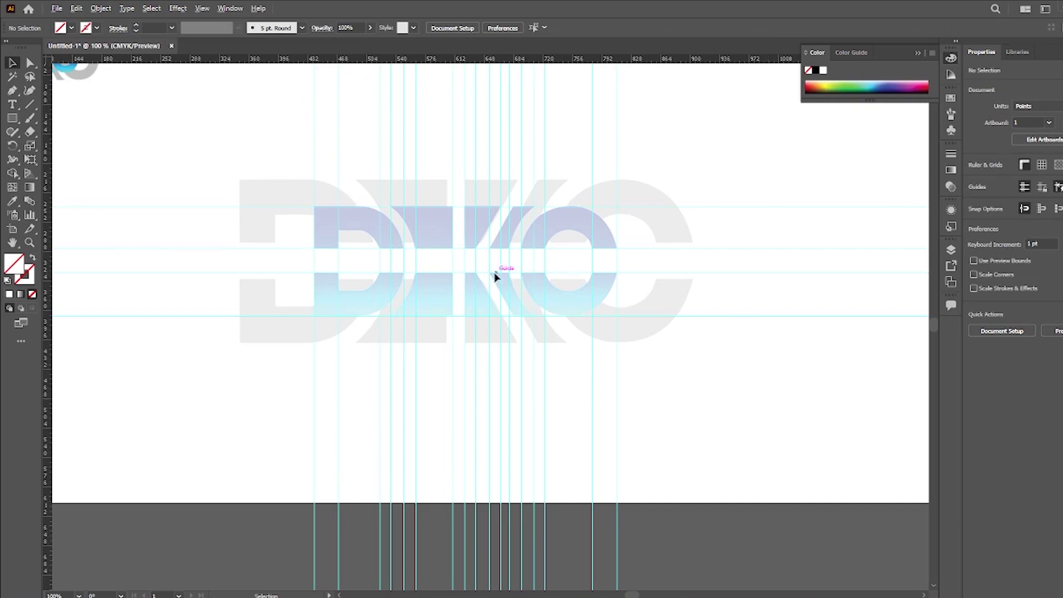
# Step: Draw a rectangle about 109 by 135 pt over the blue D, snapped to the guides at its outer edges
pyautogui.scroll(1, 495, 277)
pyautogui.scroll(3, 361, 208)
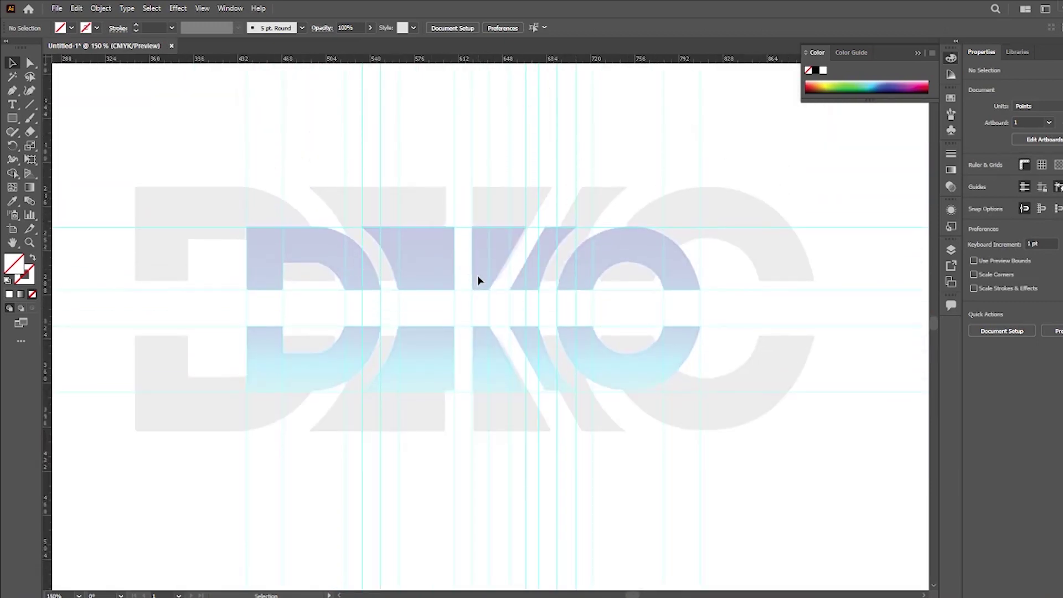
pyautogui.scroll(1, 480, 279)
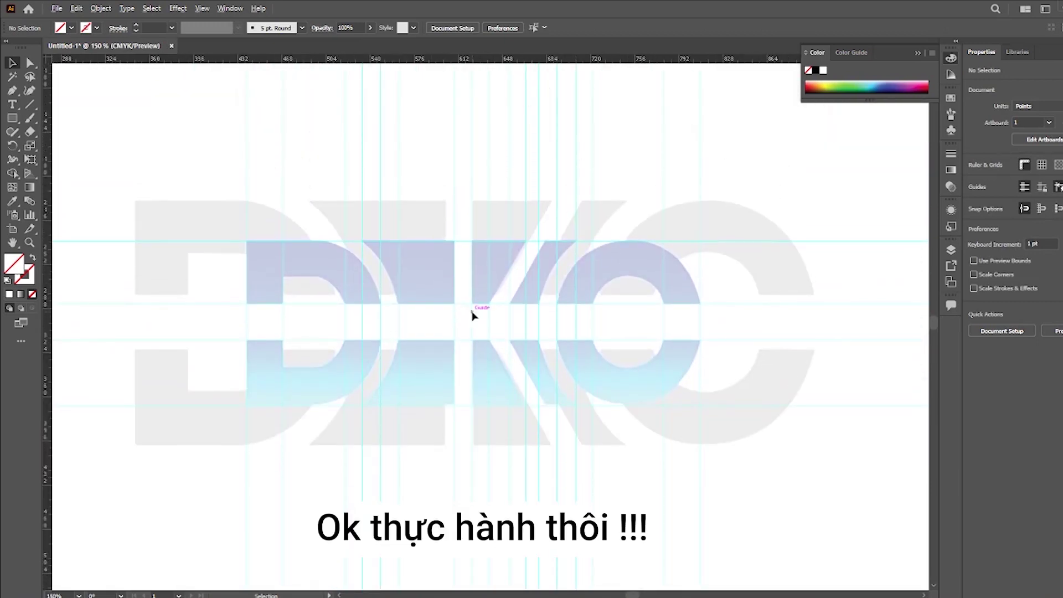
pyautogui.scroll(1, 473, 314)
pyautogui.scroll(-2, 475, 311)
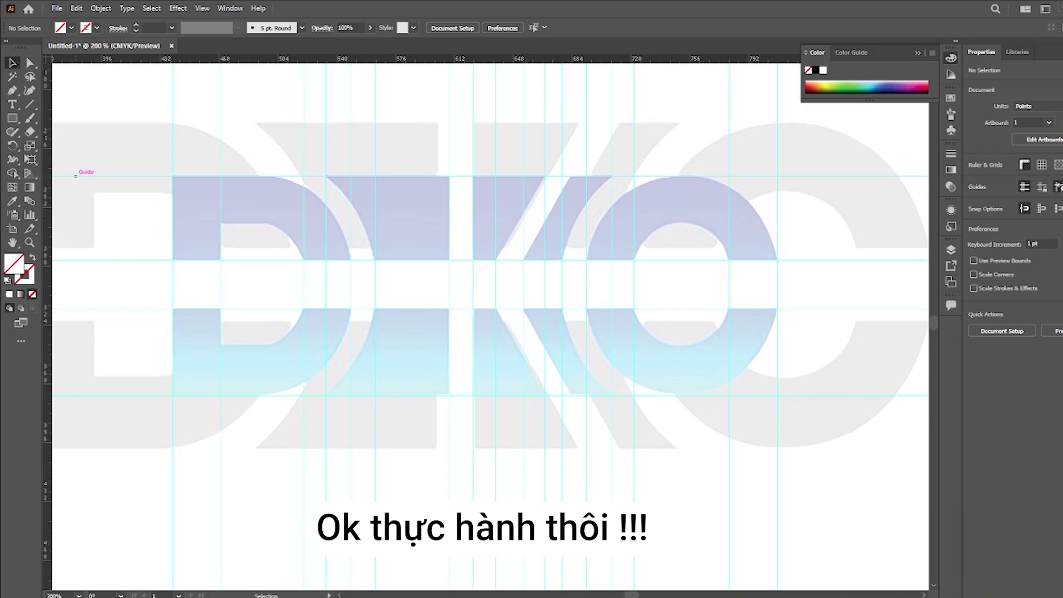
pyautogui.press('m')
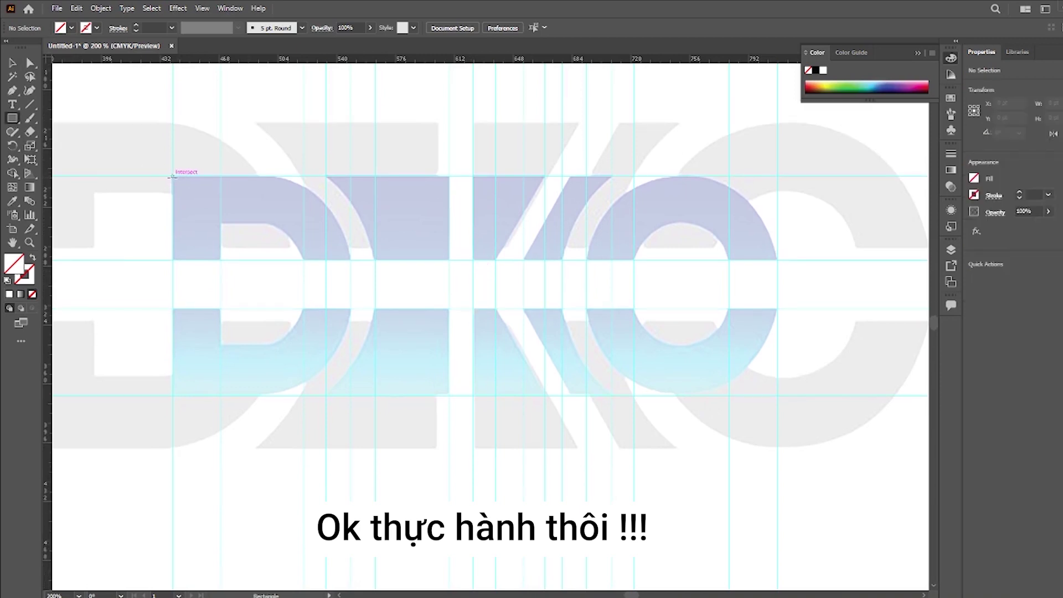
pyautogui.moveTo(172, 176); pyautogui.dragTo(351, 397)
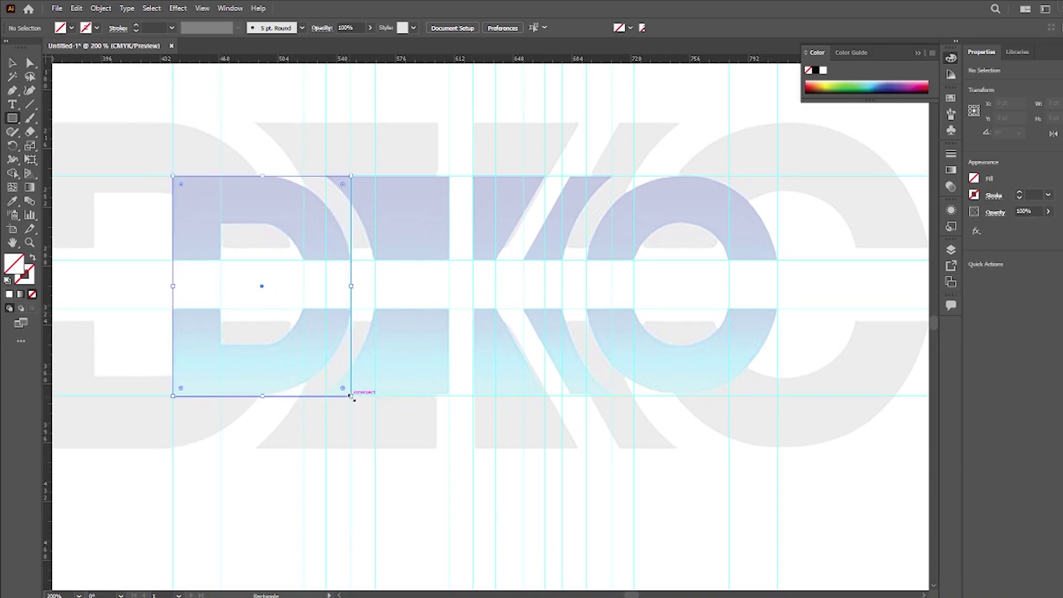
# Step: Fill the D rectangle with a strong red and set its opacity to 40%
pyautogui.click(11, 295)
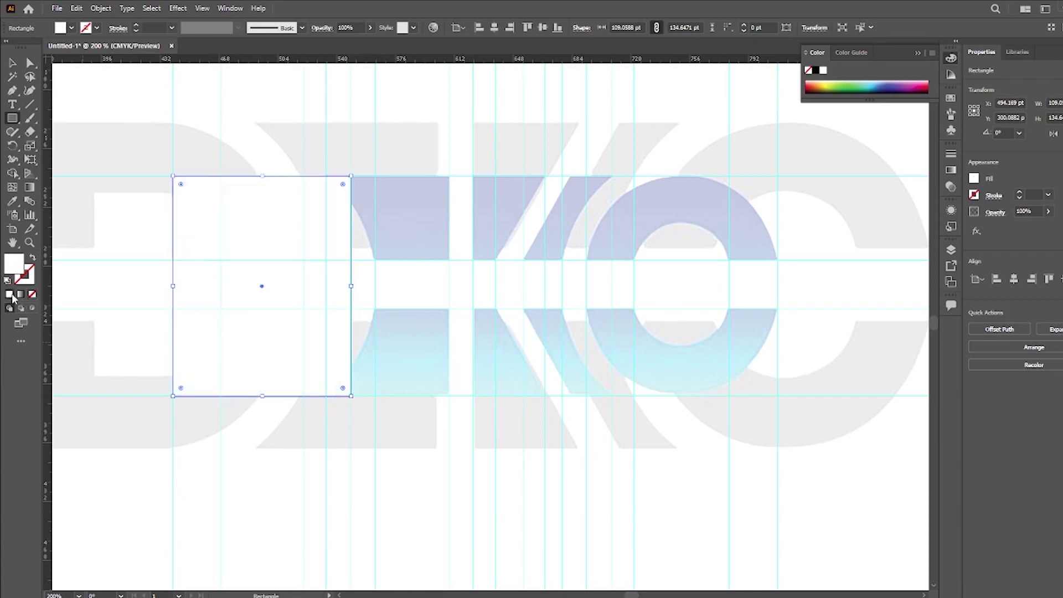
pyautogui.doubleClick(16, 270)
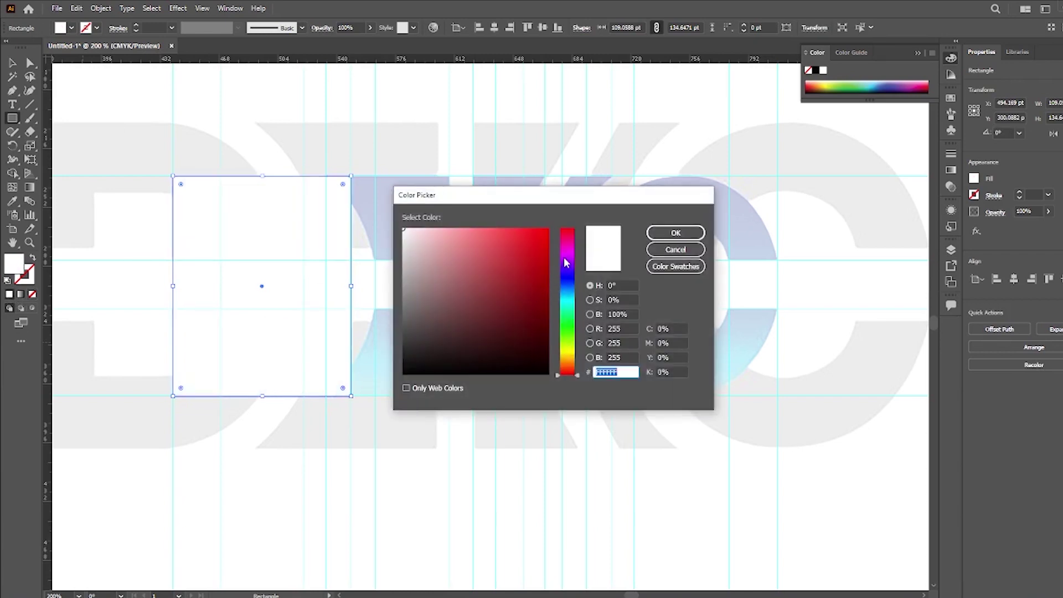
pyautogui.moveTo(566, 263); pyautogui.dragTo(573, 229)
pyautogui.click(535, 256)
pyautogui.click(691, 232)
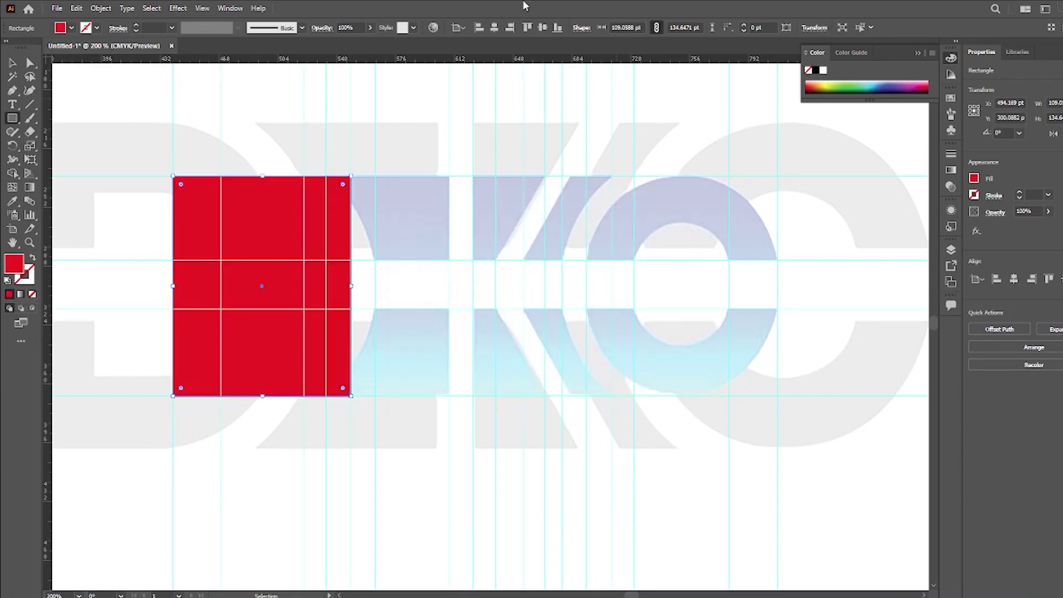
pyautogui.click(363, 26)
pyautogui.write('40')
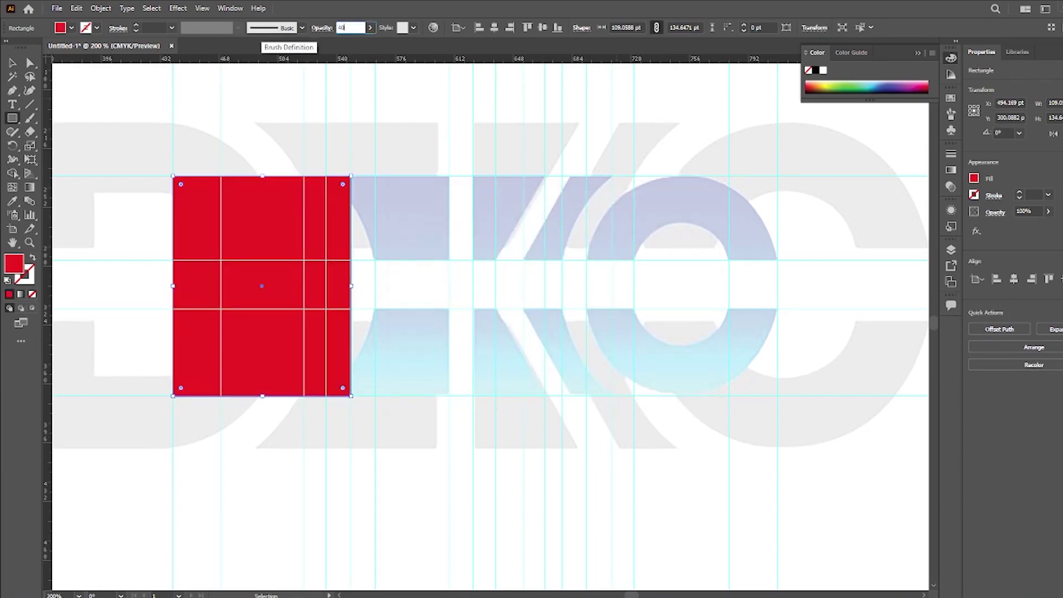
pyautogui.press('Return')
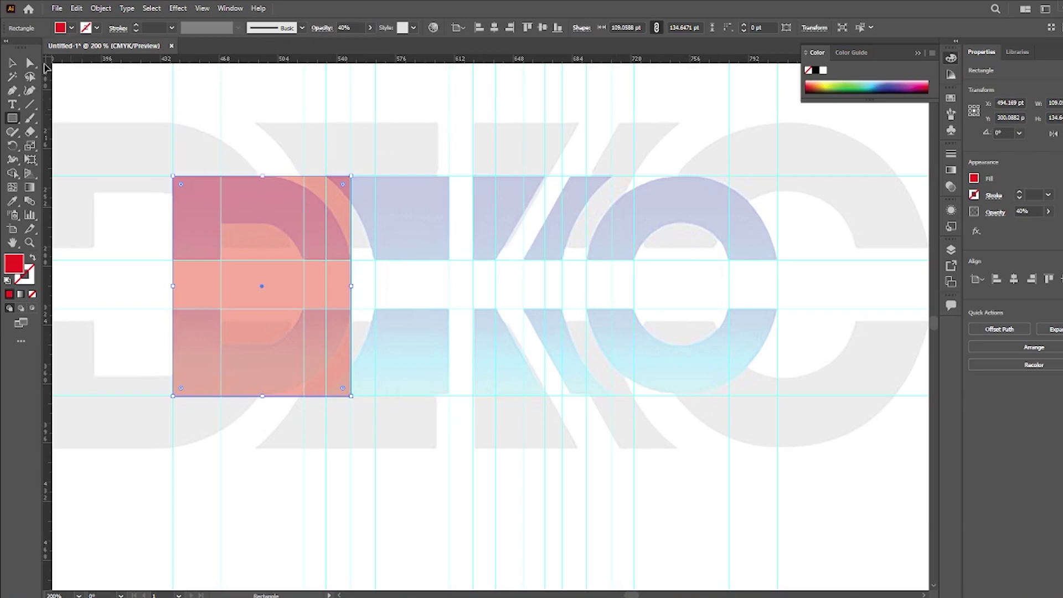
# Step: Round only the D rectangle's two right-hand corners to about 56 pt, following the blue D's outer curve
pyautogui.press('a')
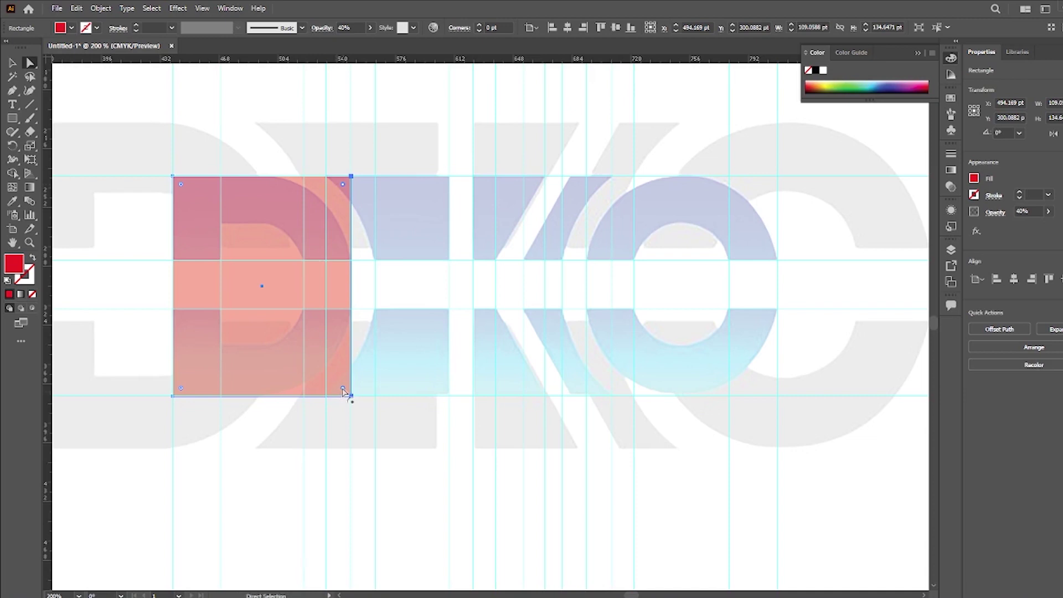
pyautogui.moveTo(343, 391); pyautogui.dragTo(175, 392)
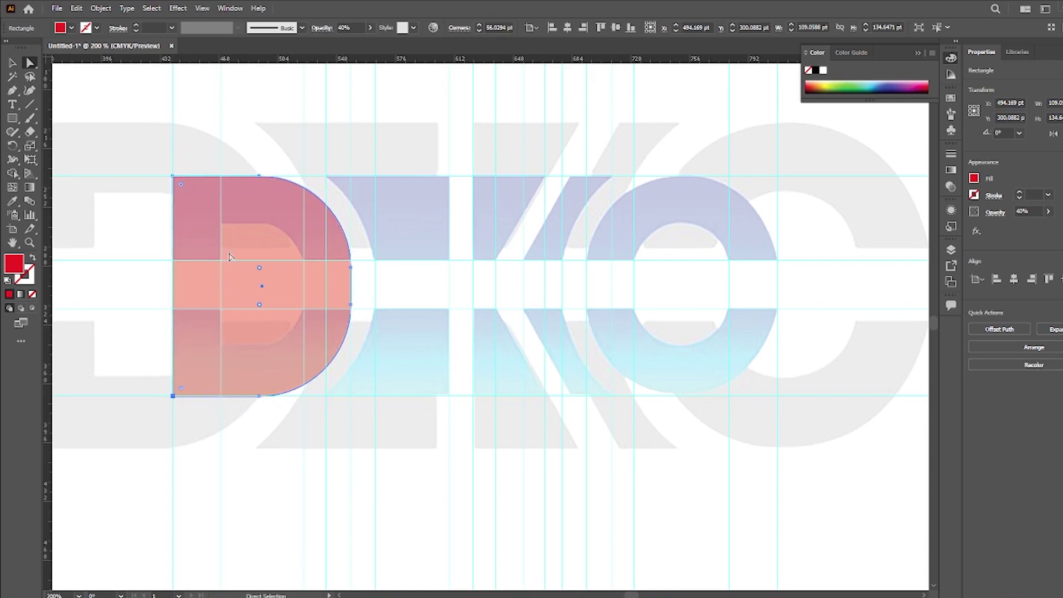
pyautogui.click(15, 64)
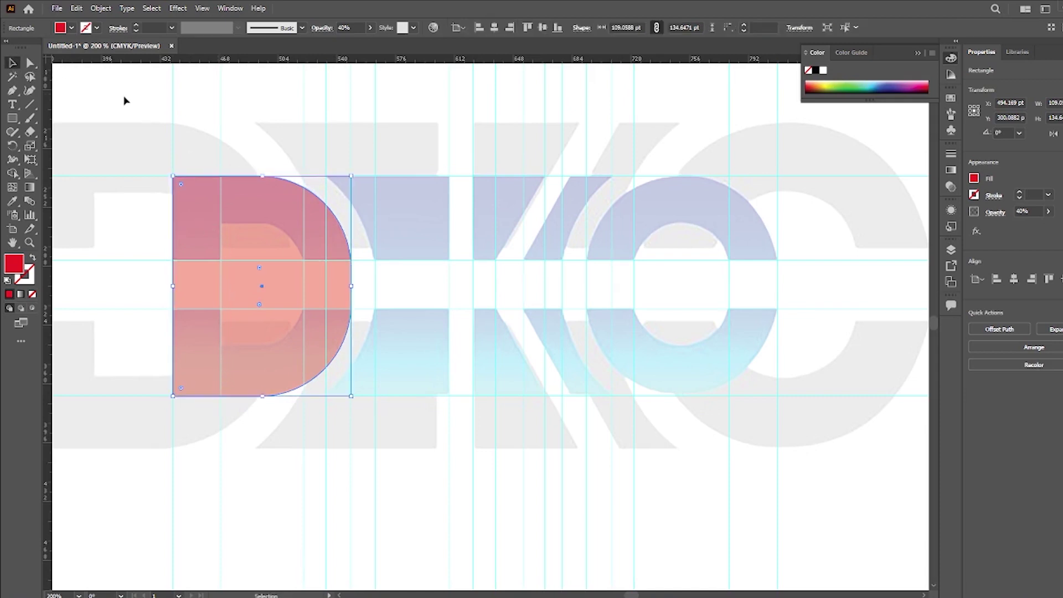
pyautogui.click(125, 95)
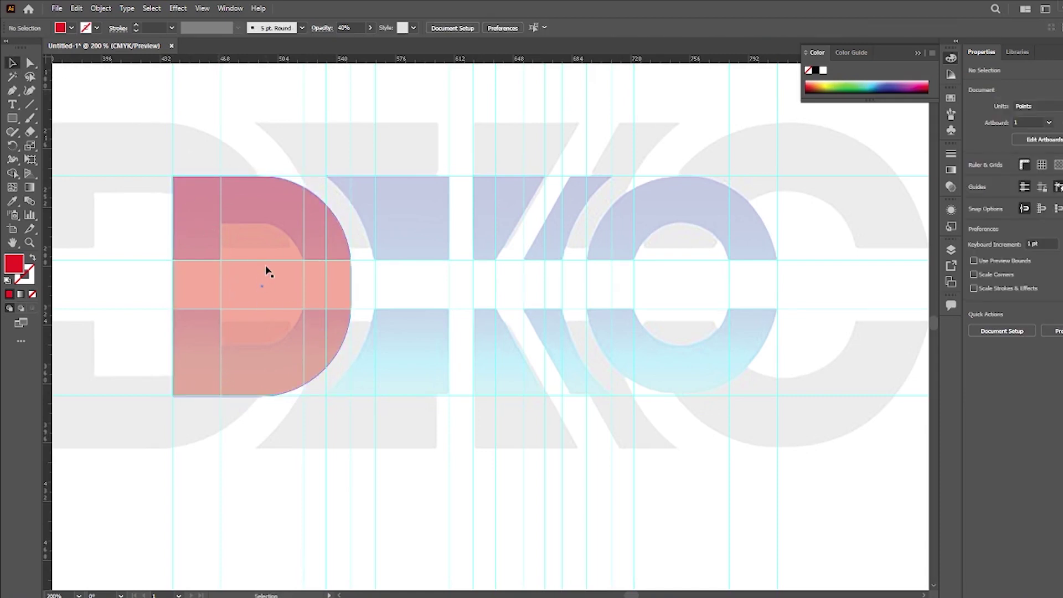
# Step: Place horizontal guides at the upper and lower edges of the blue D's inner opening and lock both guides
pyautogui.click(17, 119)
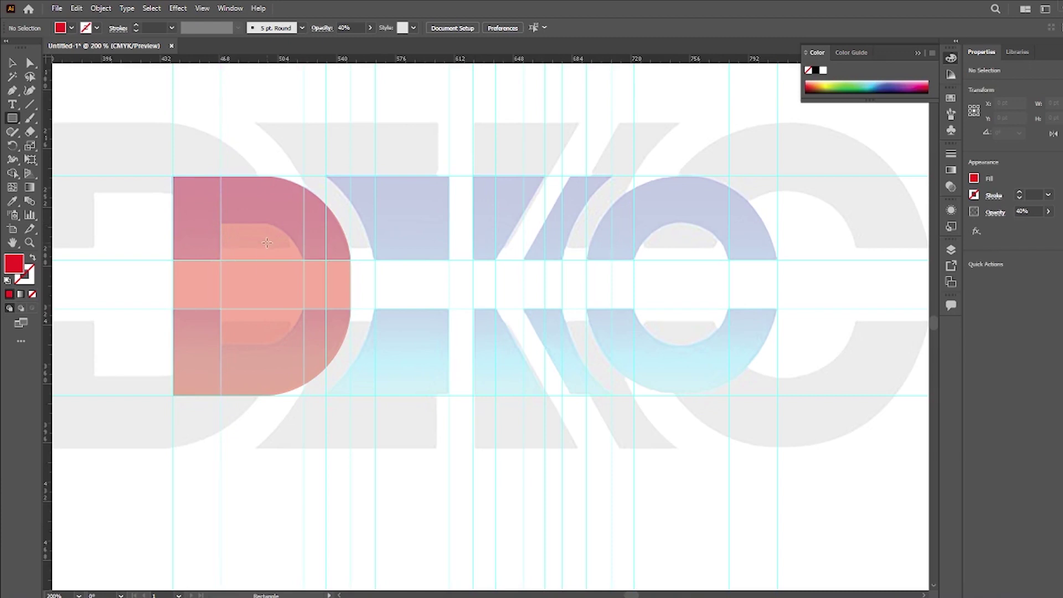
pyautogui.moveTo(242, 61); pyautogui.dragTo(243, 344)
pyautogui.scroll(-2, 214, 304)
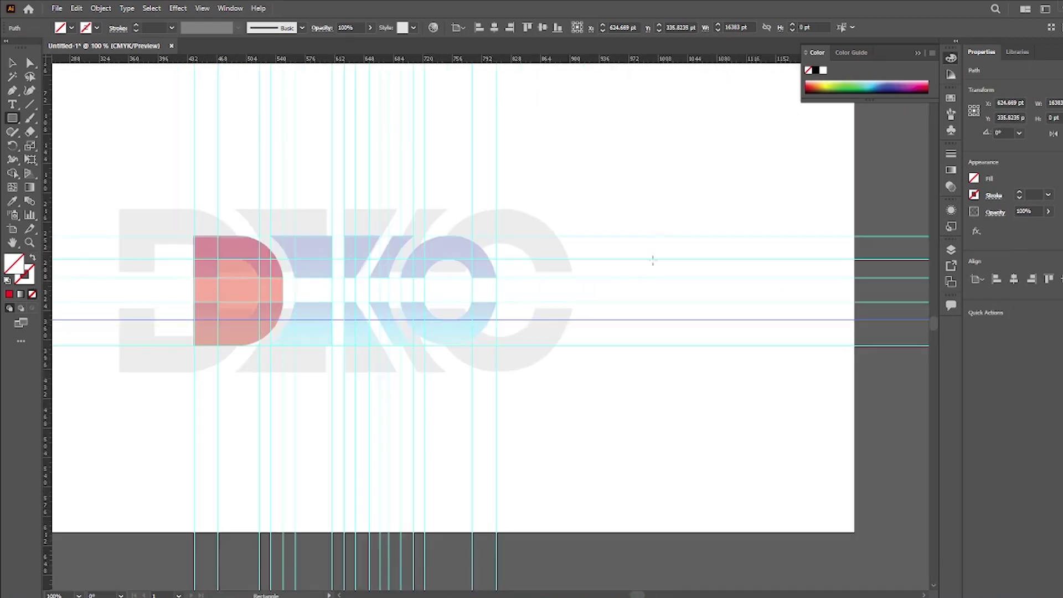
pyautogui.moveTo(695, 197); pyautogui.dragTo(740, 474)
pyautogui.hotkey('ctrl', 'z')
pyautogui.press('v')
pyautogui.moveTo(618, 198); pyautogui.dragTo(674, 505)
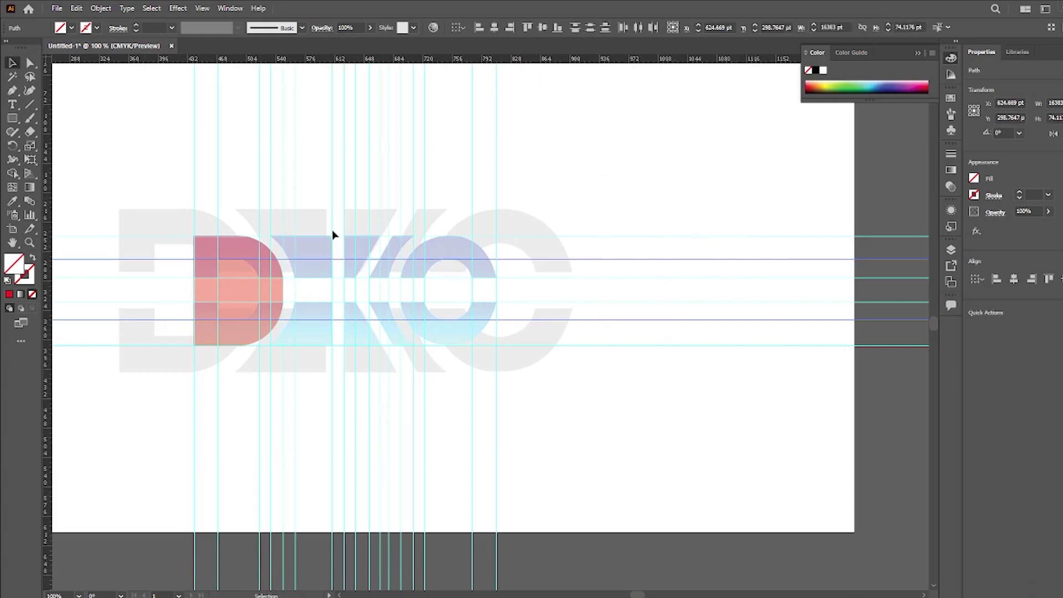
pyautogui.click(101, 8)
pyautogui.moveTo(221, 89)
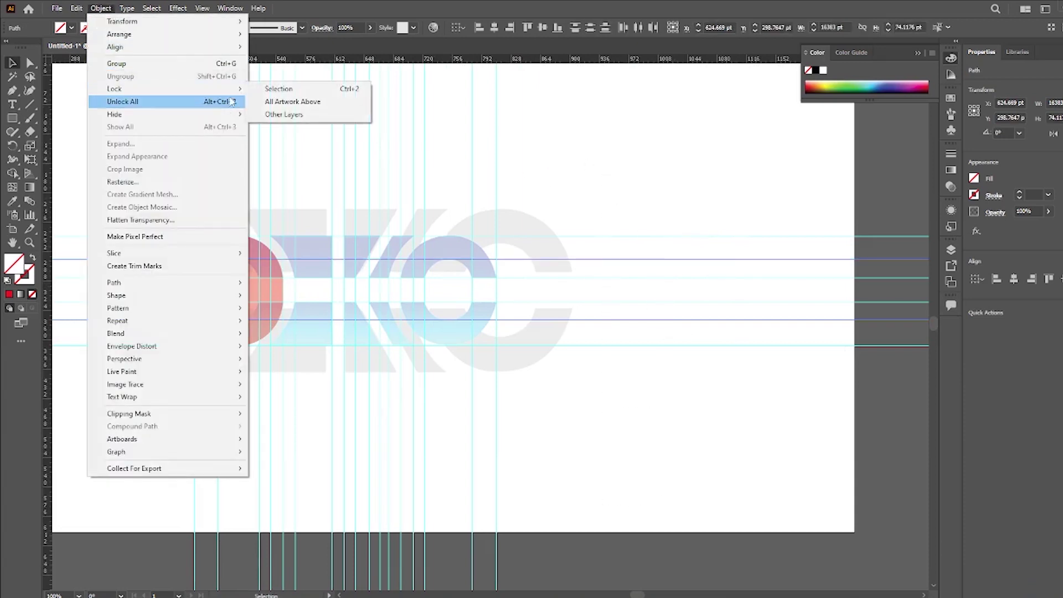
pyautogui.click(266, 90)
# Step: Draw a rectangle about 51 by 74 pt over the blue D's inner opening, snapped to the guides
pyautogui.scroll(5, 211, 297)
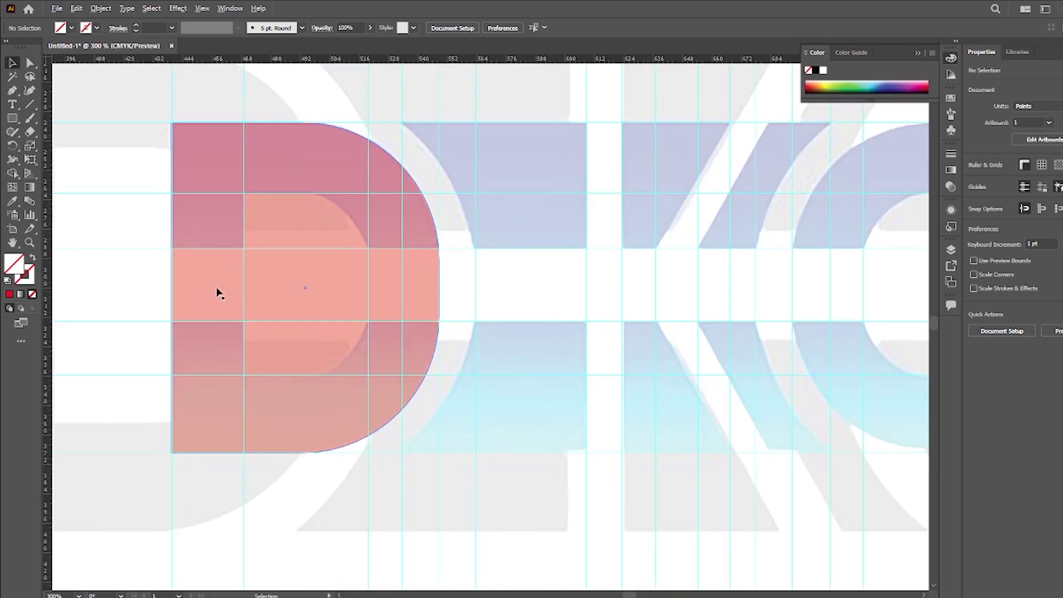
pyautogui.scroll(1, 275, 259)
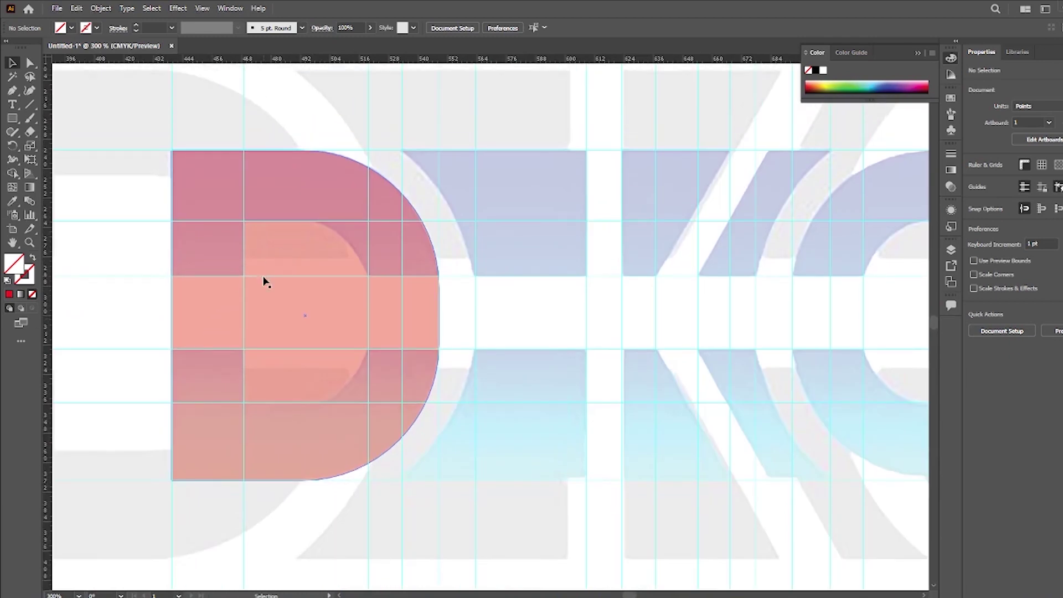
pyautogui.click(14, 121)
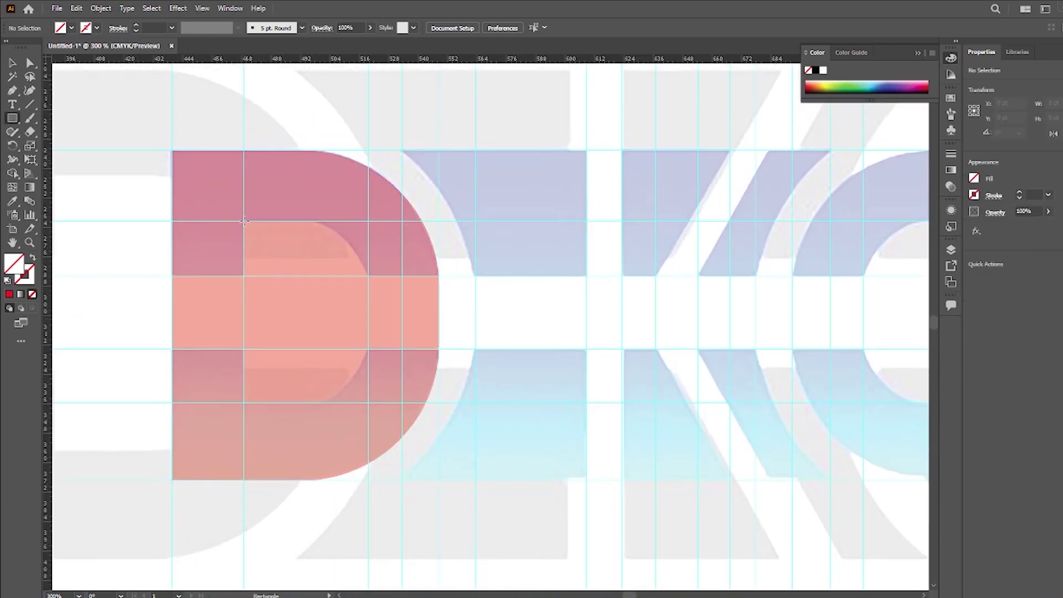
pyautogui.moveTo(244, 221); pyautogui.dragTo(332, 321)
pyautogui.hotkey('ctrl', 'z')
pyautogui.moveTo(244, 221); pyautogui.dragTo(369, 402)
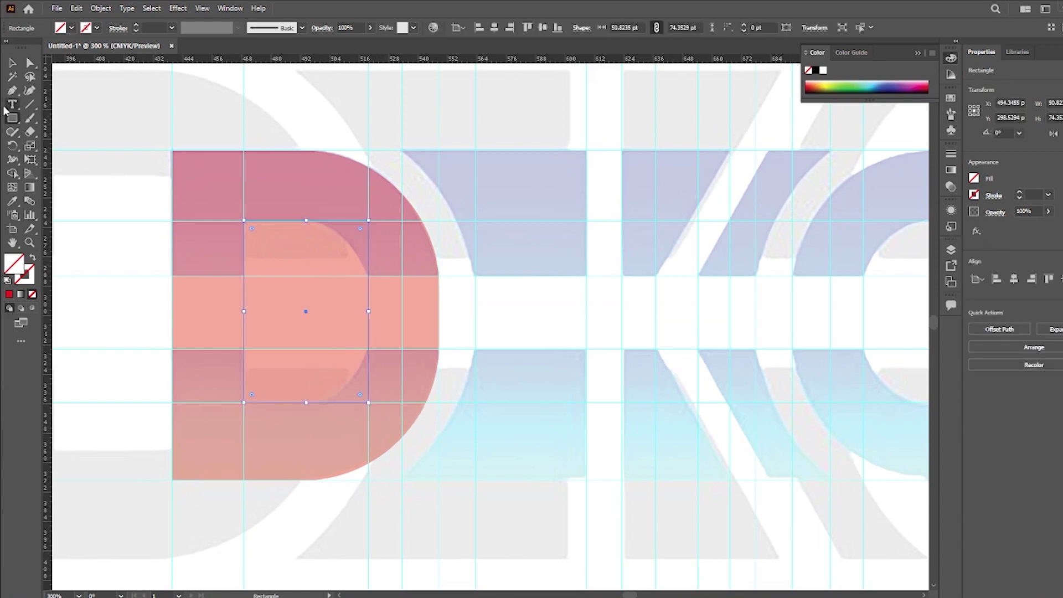
# Step: Fill the inner rectangle with the same red and set its opacity to 50%
pyautogui.click(15, 65)
pyautogui.click(9, 295)
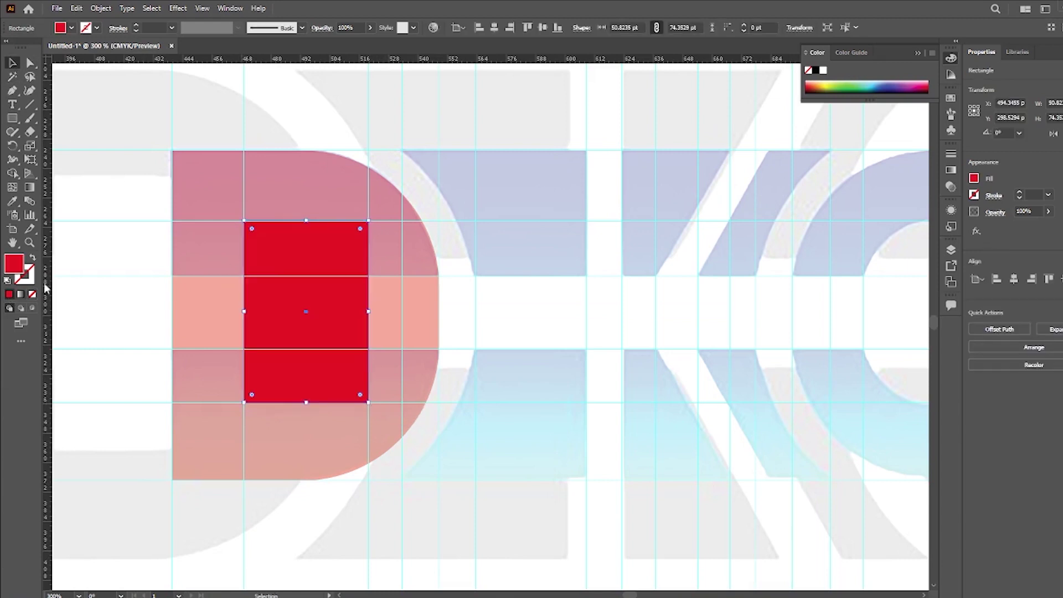
pyautogui.click(348, 27)
pyautogui.write('50')
pyautogui.press('Return')
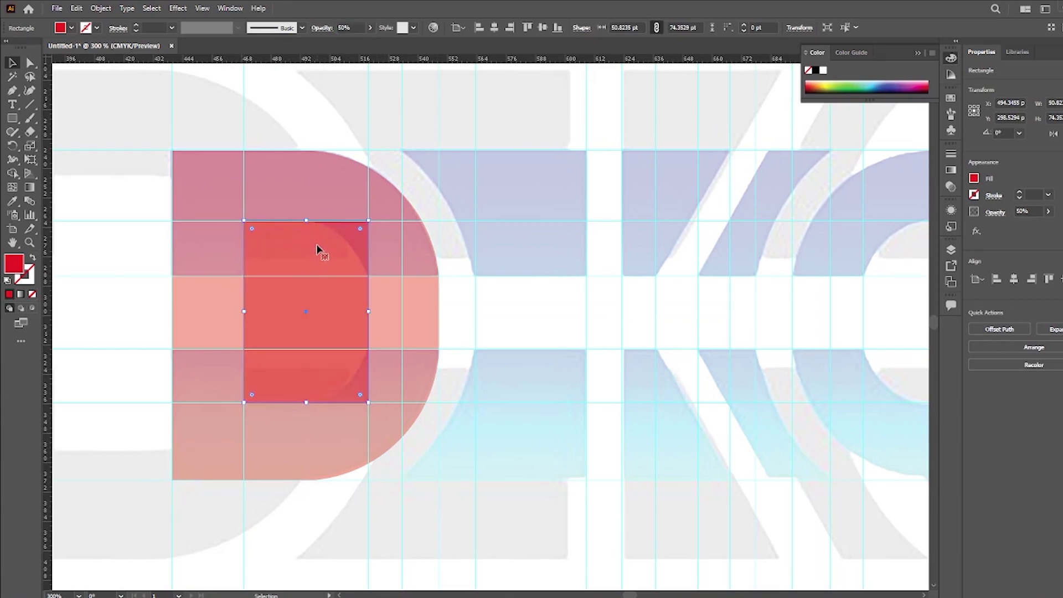
pyautogui.moveTo(306, 220); pyautogui.dragTo(311, 221)
pyautogui.moveTo(361, 396); pyautogui.dragTo(338, 368)
pyautogui.hotkey('ctrl', 'z')
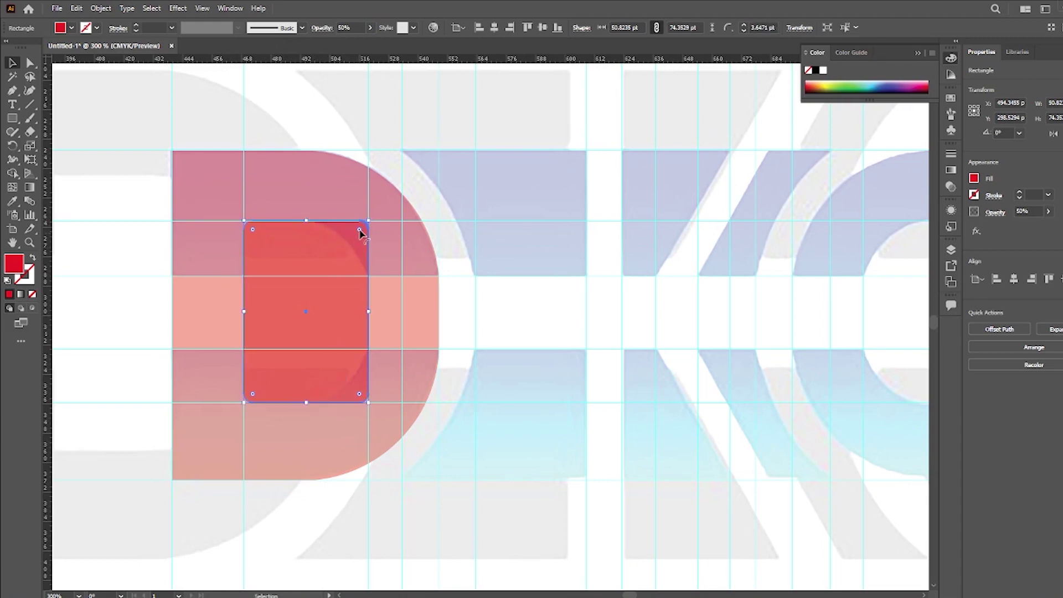
pyautogui.hotkey('ctrl', 'z')
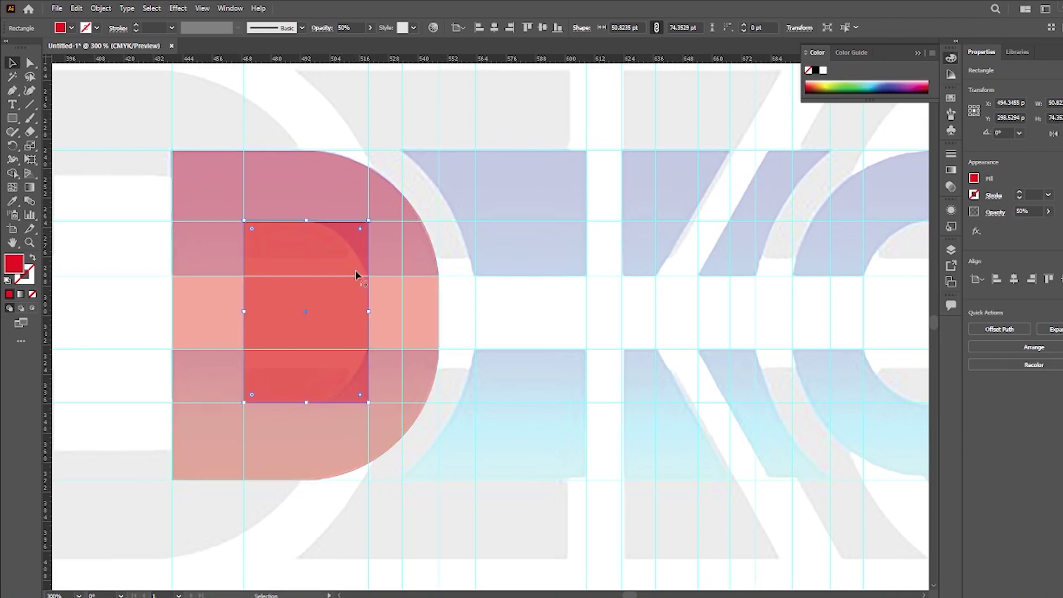
# Step: Round only the inner rectangle's two right-hand corners to follow the curve of the D's opening, and deselect it
pyautogui.moveTo(361, 232); pyautogui.dragTo(275, 273)
pyautogui.scroll(-2, 213, 202)
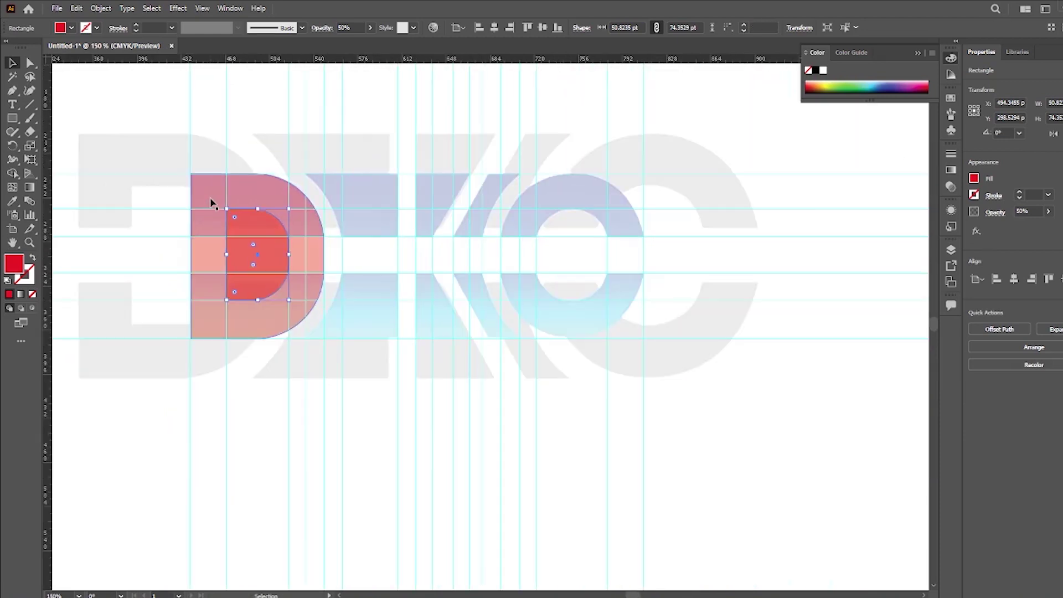
pyautogui.click(68, 100)
pyautogui.scroll(2, 391, 230)
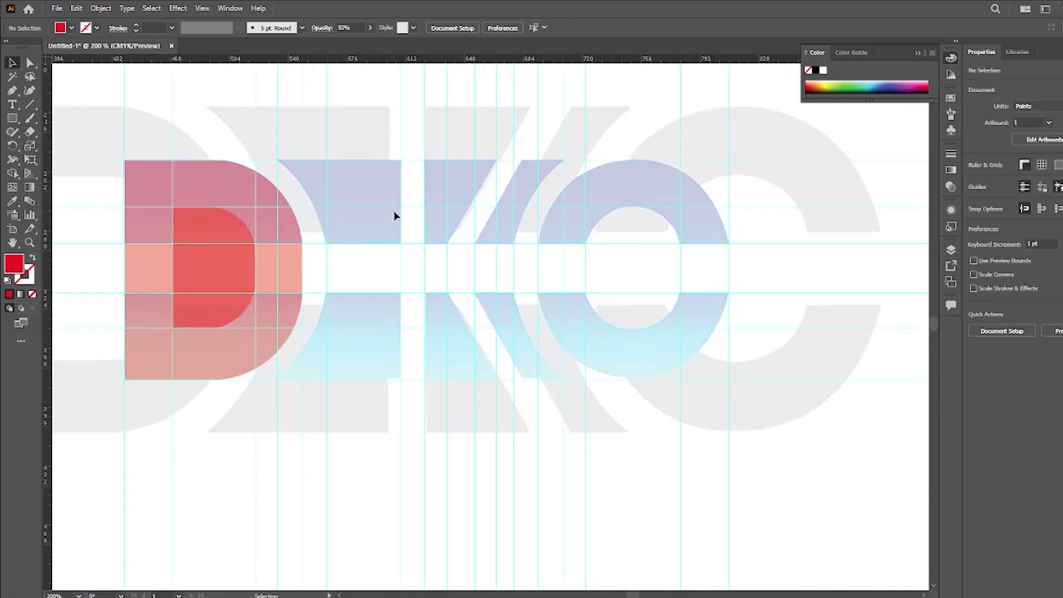
# Step: Draw a rectangle about 75 by 135 pt over the letter I, snapped to the guides, and set its opacity to 50%
pyautogui.click(11, 118)
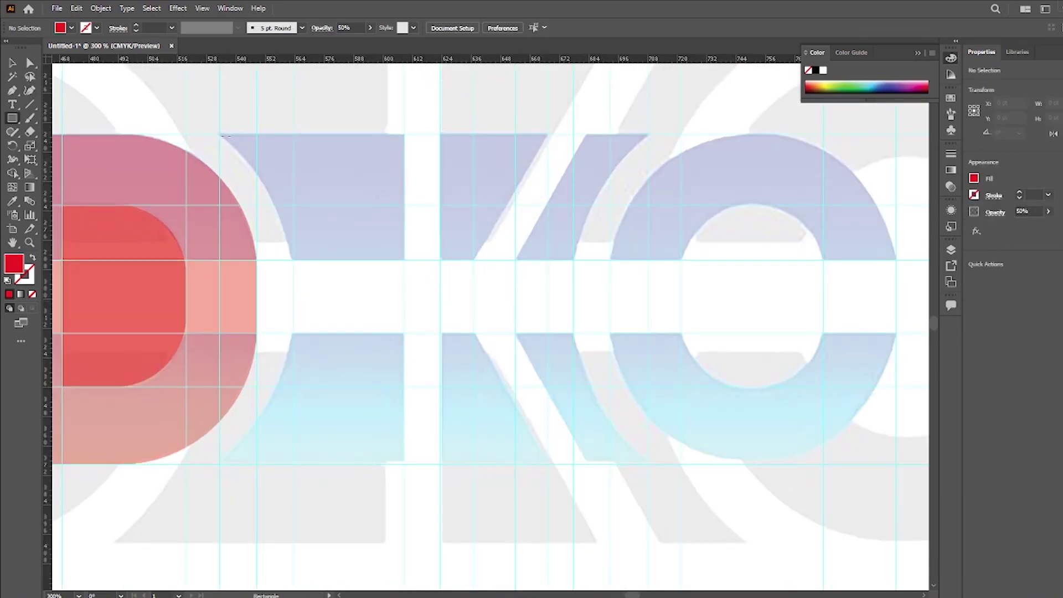
pyautogui.moveTo(219, 134); pyautogui.dragTo(404, 464)
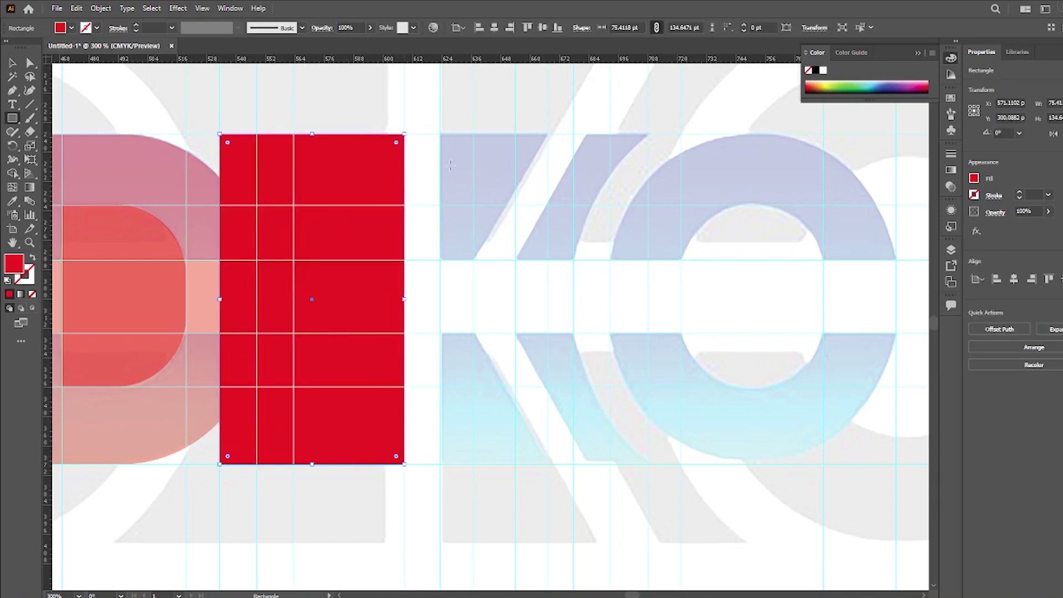
pyautogui.click(346, 28)
pyautogui.write('50')
pyautogui.press('Return')
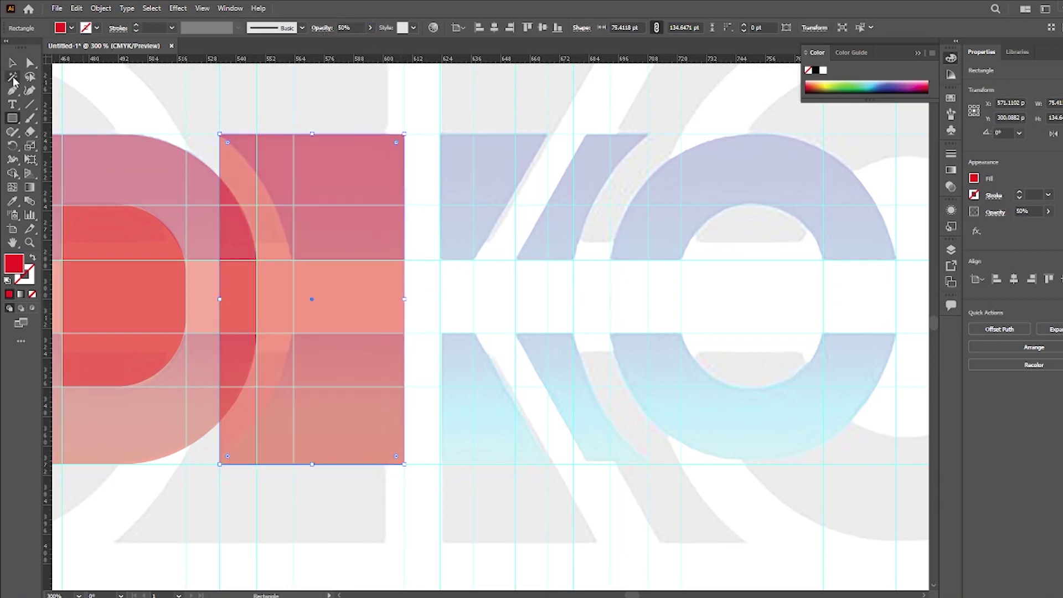
# Step: Bend the I rectangle's left edge inward into a curve reaching the guide at the I's narrowest part
pyautogui.moveTo(12, 90); pyautogui.dragTo(60, 133)
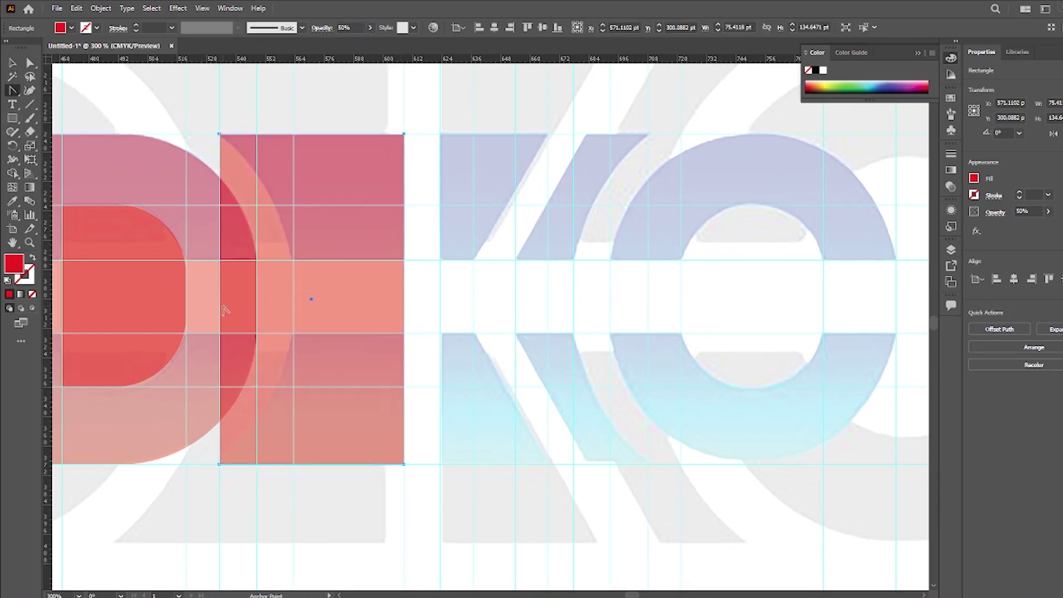
pyautogui.moveTo(221, 302); pyautogui.dragTo(295, 308)
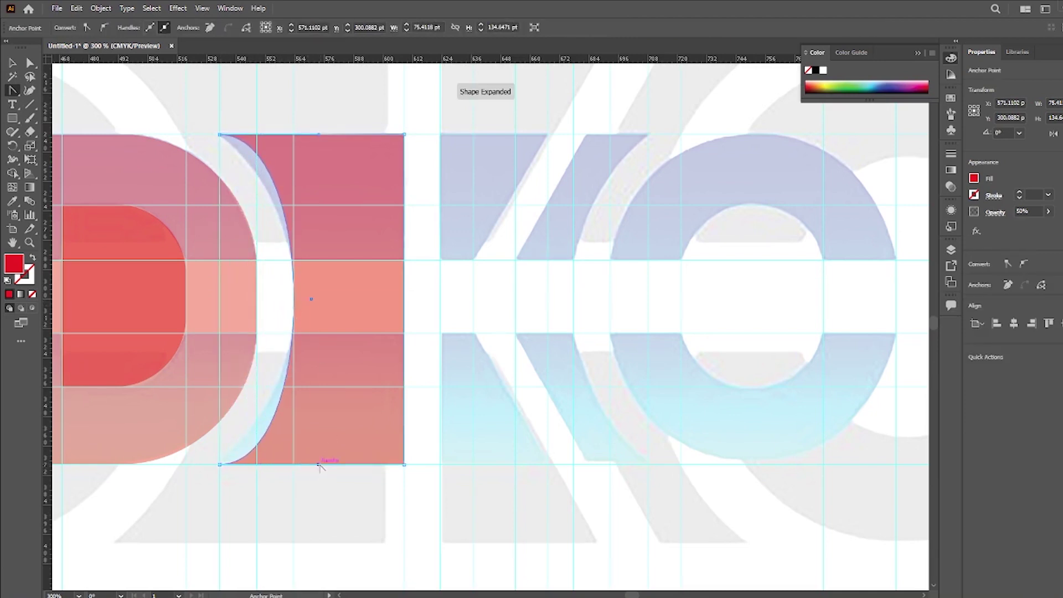
pyautogui.moveTo(318, 465); pyautogui.dragTo(319, 397)
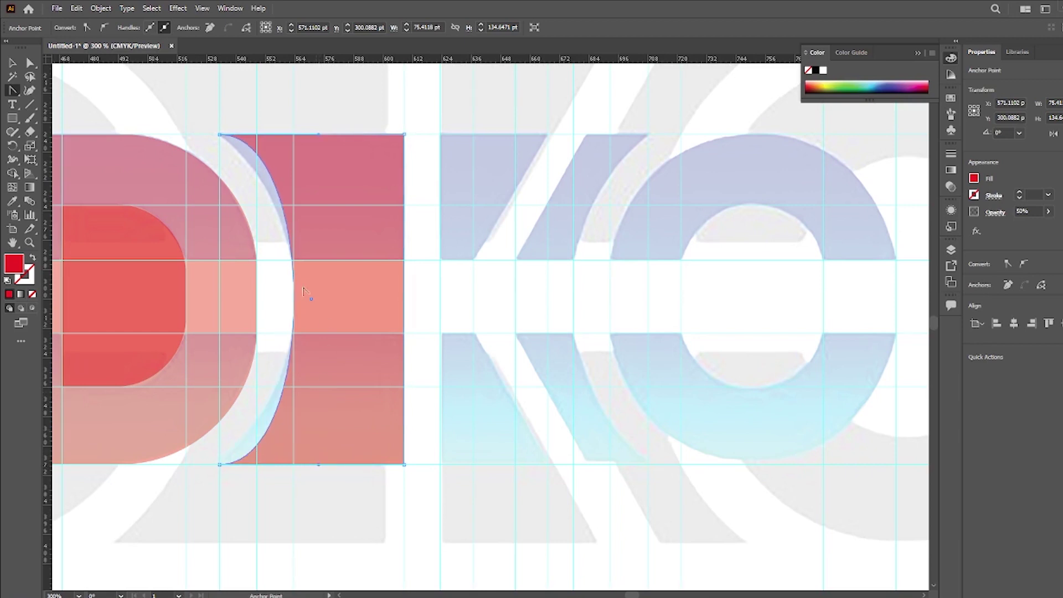
# Step: Add an anchor point midway on the I's curved edge and reshape its upper and lower ends to follow the template
pyautogui.moveTo(12, 90); pyautogui.dragTo(47, 105)
pyautogui.click(294, 300)
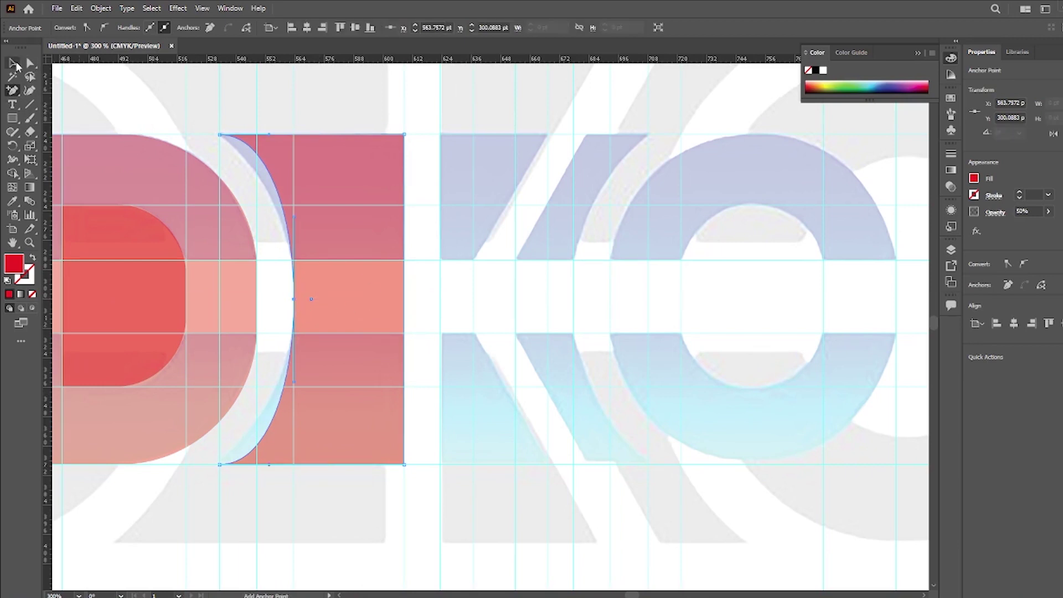
pyautogui.click(31, 63)
pyautogui.moveTo(270, 134); pyautogui.dragTo(263, 175)
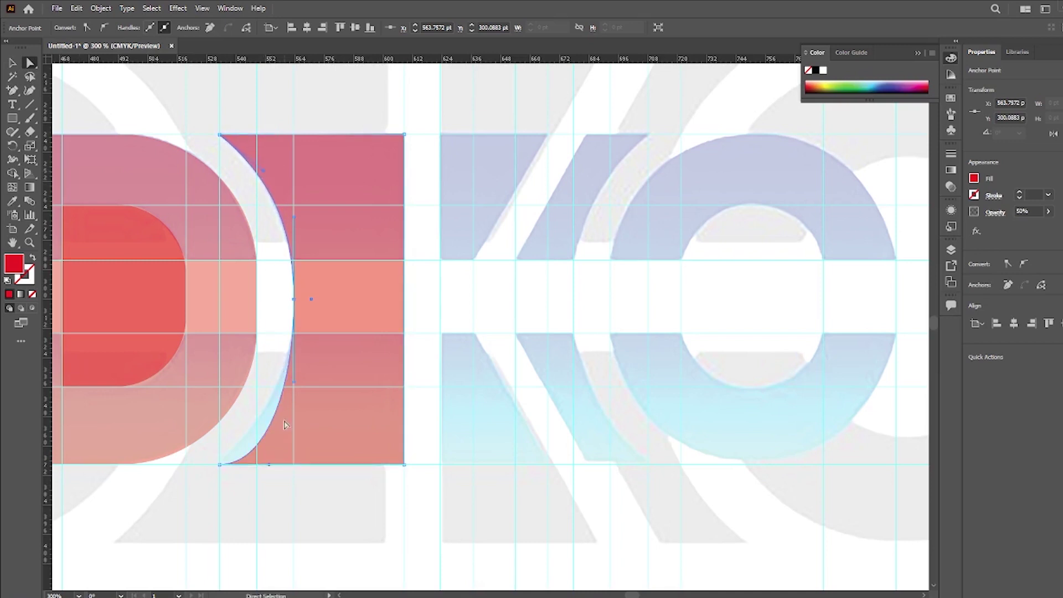
pyautogui.moveTo(269, 465); pyautogui.dragTo(261, 428)
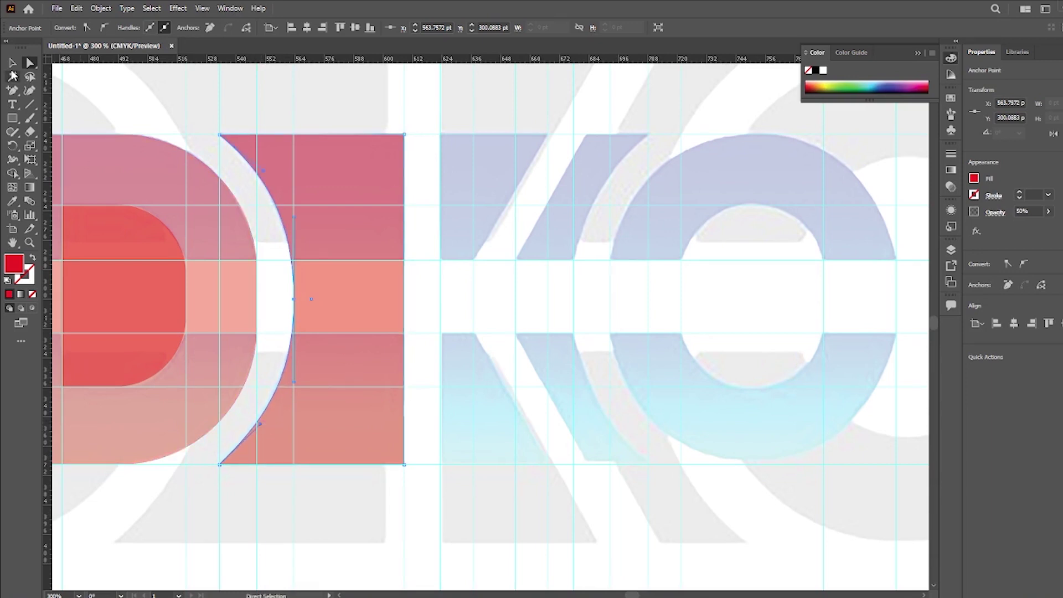
pyautogui.click(12, 62)
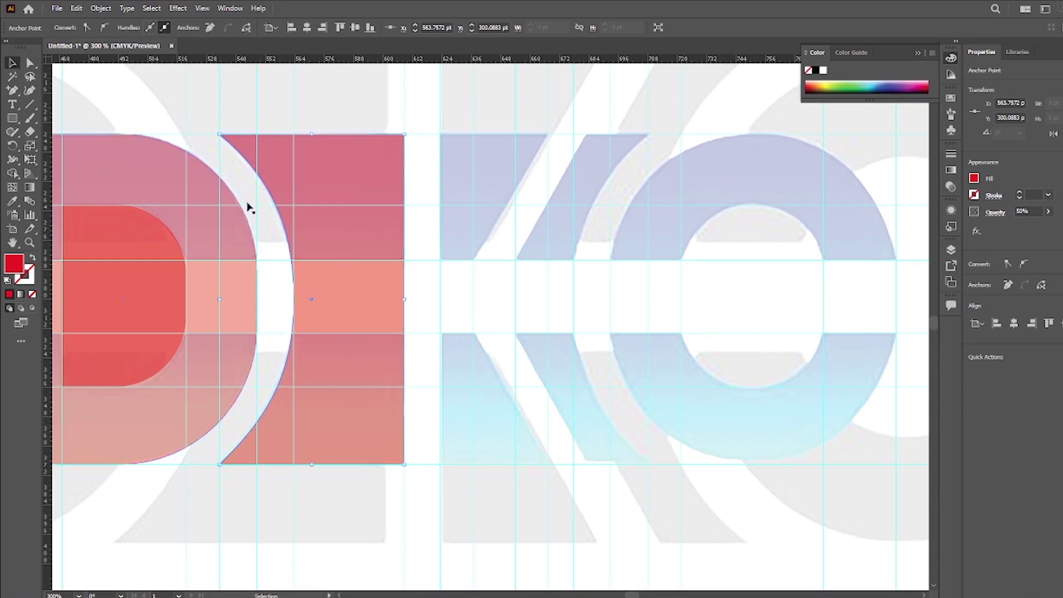
# Step: Draw a closed four-sided Pen shape about 44 by 51 pt over the upper half of the K's stem, snapped to the guides
pyautogui.click(14, 119)
pyautogui.hscroll(5, 435, 148)
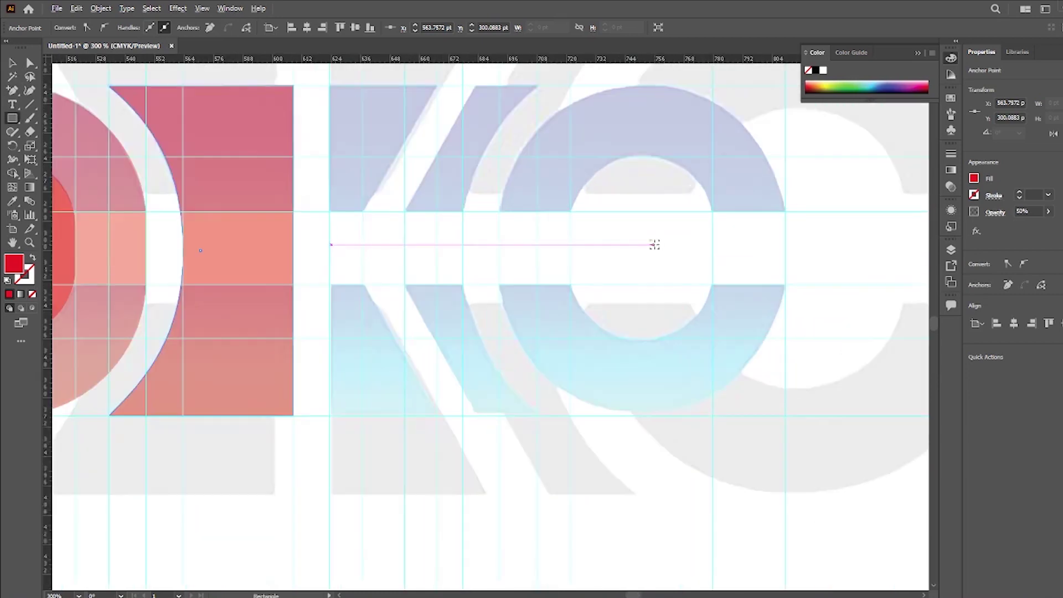
pyautogui.moveTo(12, 91); pyautogui.dragTo(56, 91)
pyautogui.click(329, 129)
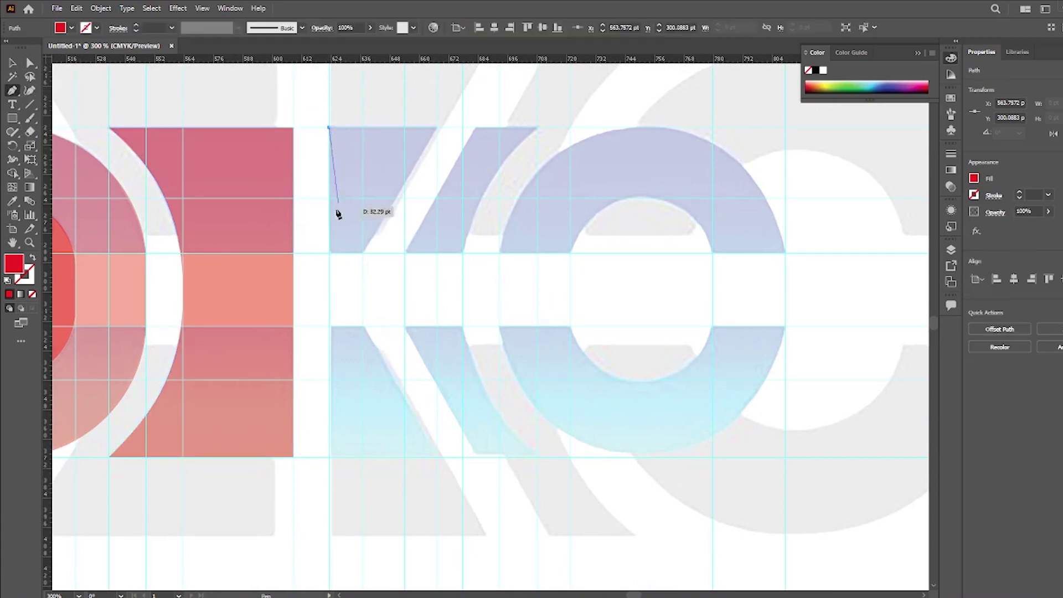
pyautogui.click(329, 253)
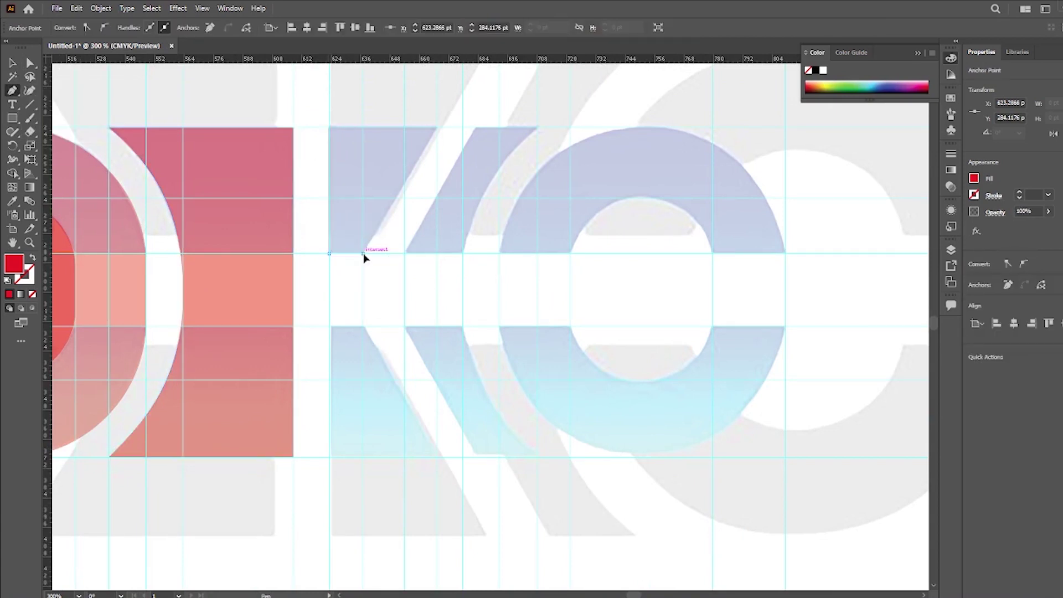
pyautogui.click(363, 253)
pyautogui.click(437, 128)
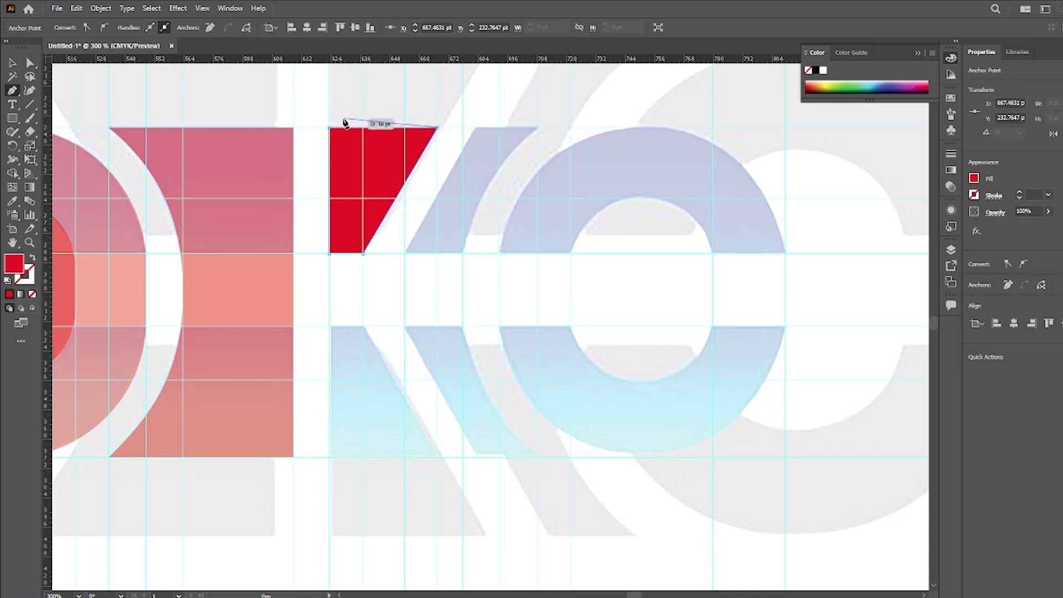
pyautogui.click(329, 129)
# Step: Draw a closed four-sided Pen shape about 44 by 53 pt over the lower half of the K's stem, snapped to the guides
pyautogui.scroll(-3, 361, 198)
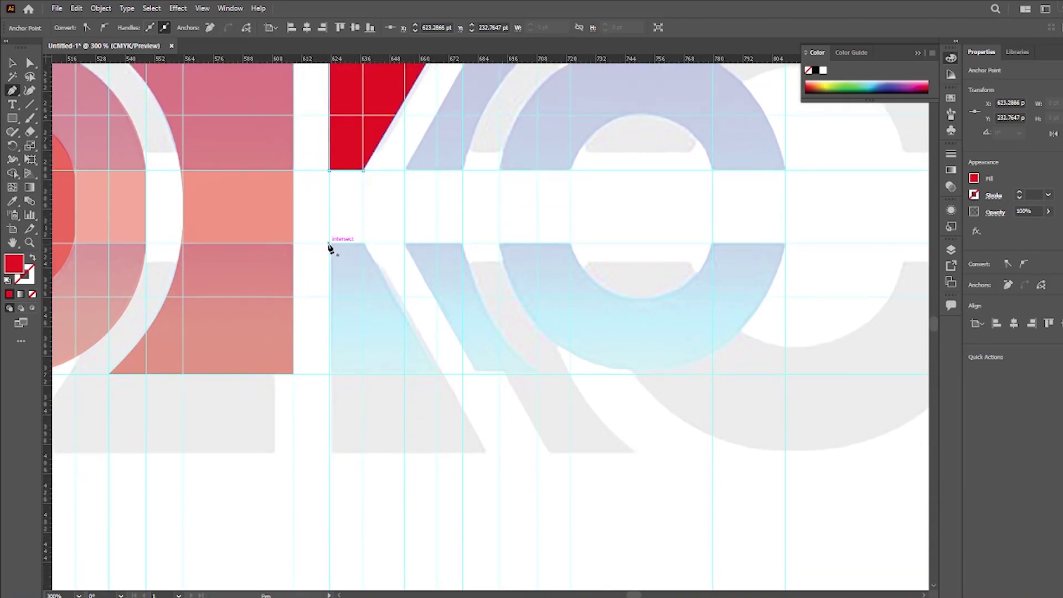
pyautogui.click(329, 244)
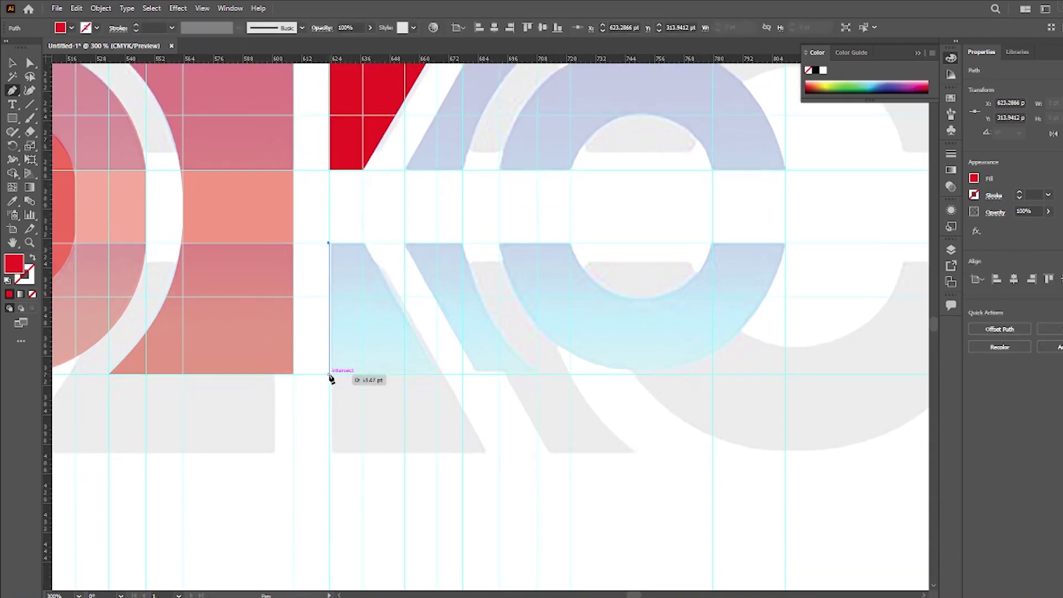
pyautogui.click(330, 375)
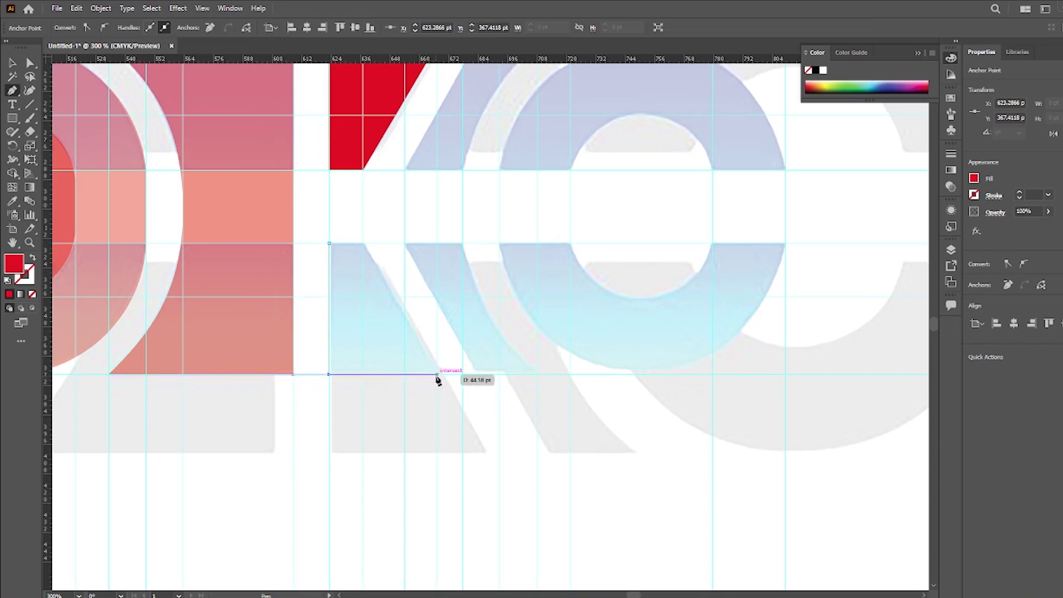
pyautogui.click(438, 375)
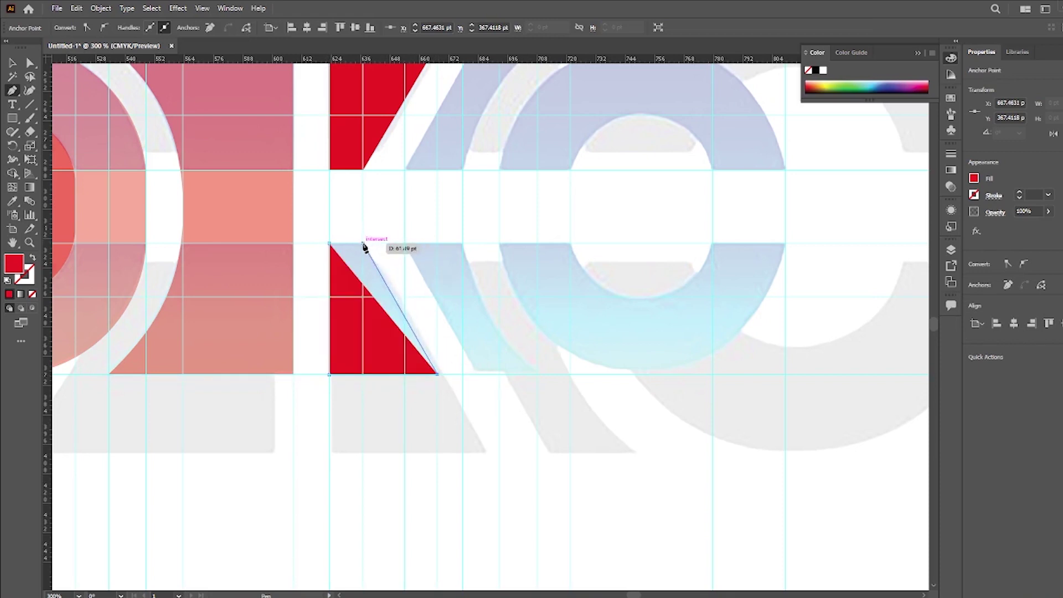
pyautogui.click(364, 245)
pyautogui.click(330, 244)
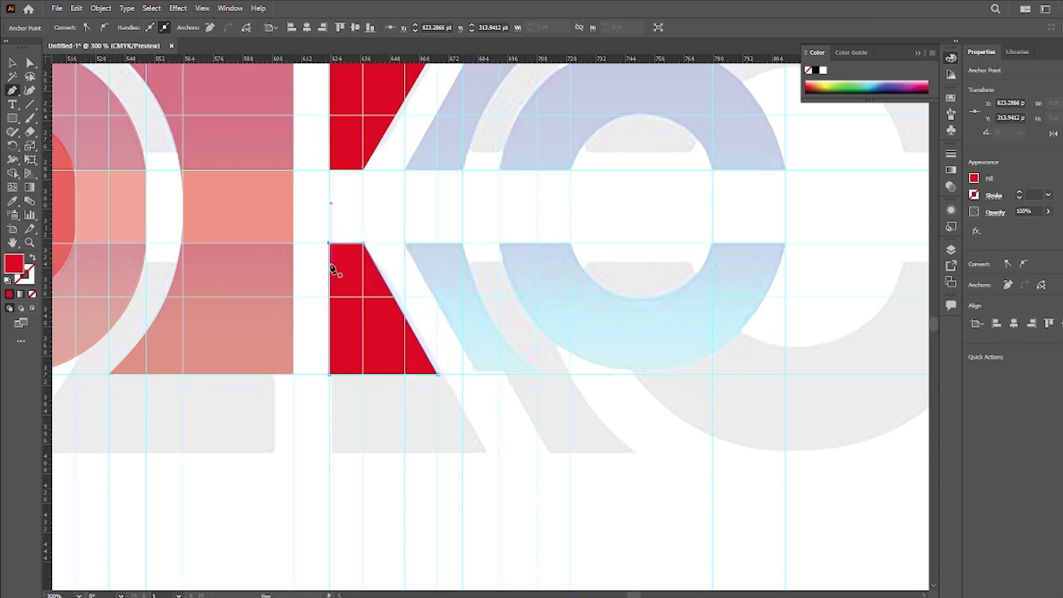
# Step: Draw a closed slanted Pen shape about 54 by 51 pt over the K's upper arm, with straight sides between the guides
pyautogui.scroll(3, 332, 268)
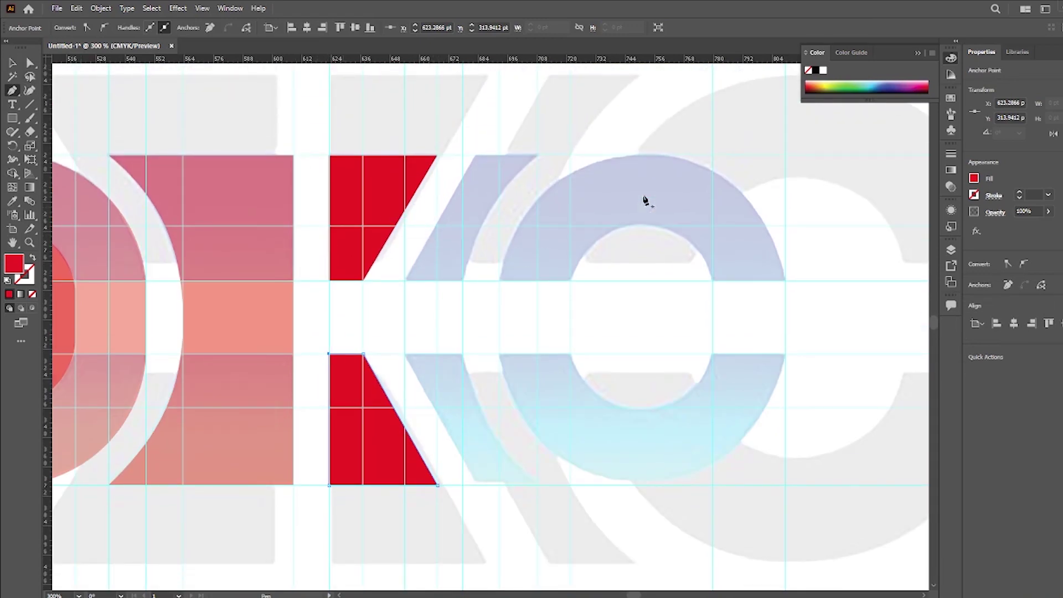
pyautogui.scroll(-1, 522, 167)
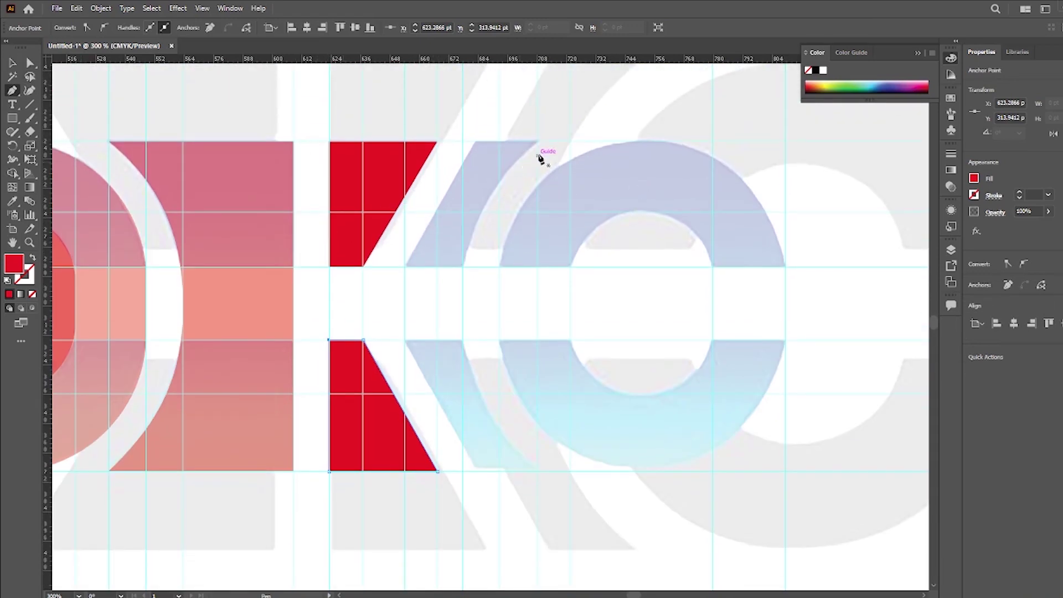
pyautogui.click(475, 142)
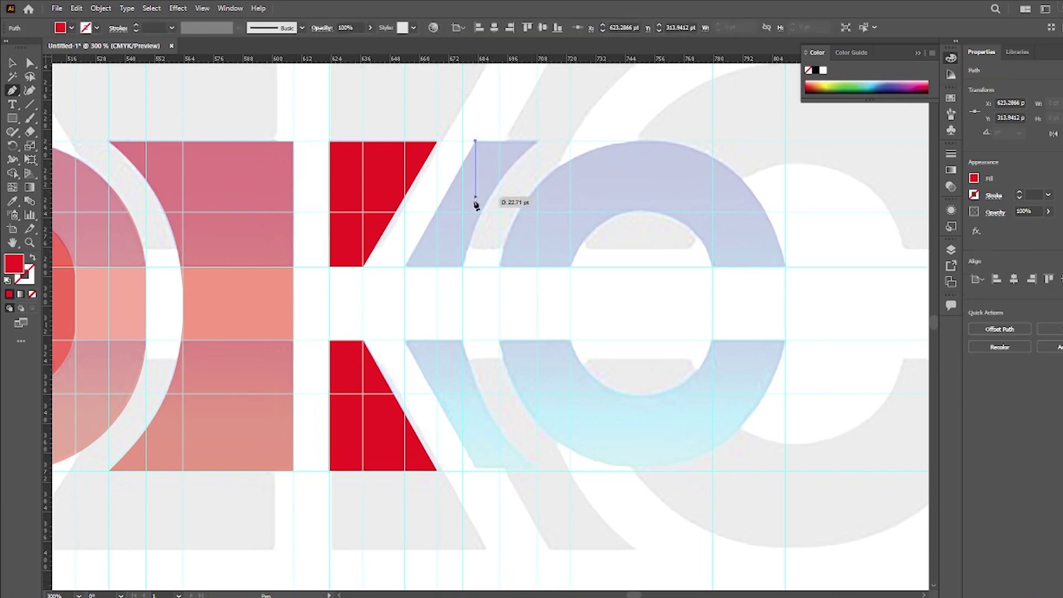
pyautogui.click(405, 267)
pyautogui.click(463, 267)
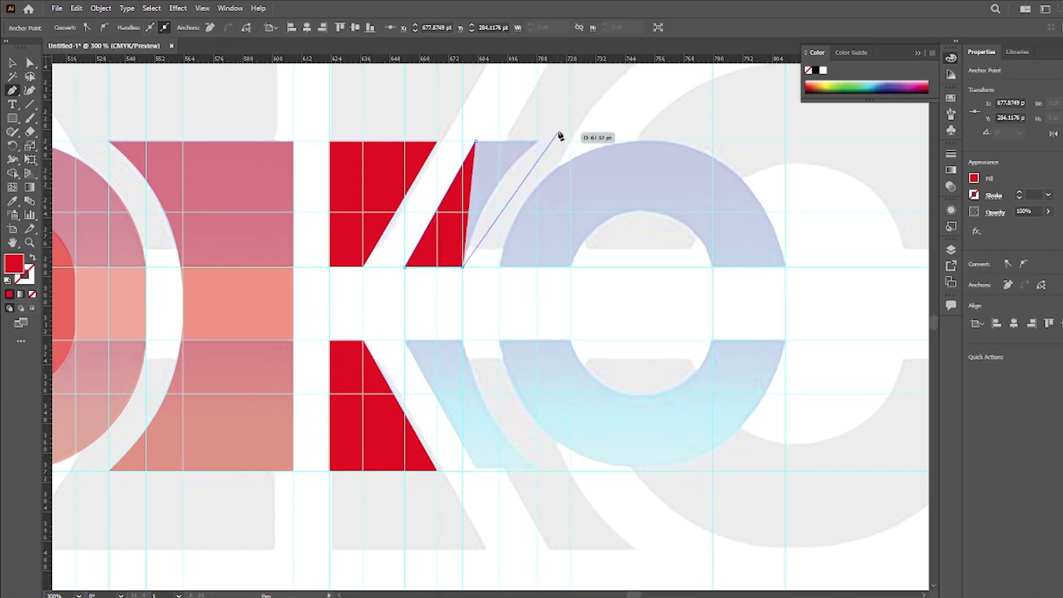
pyautogui.click(537, 142)
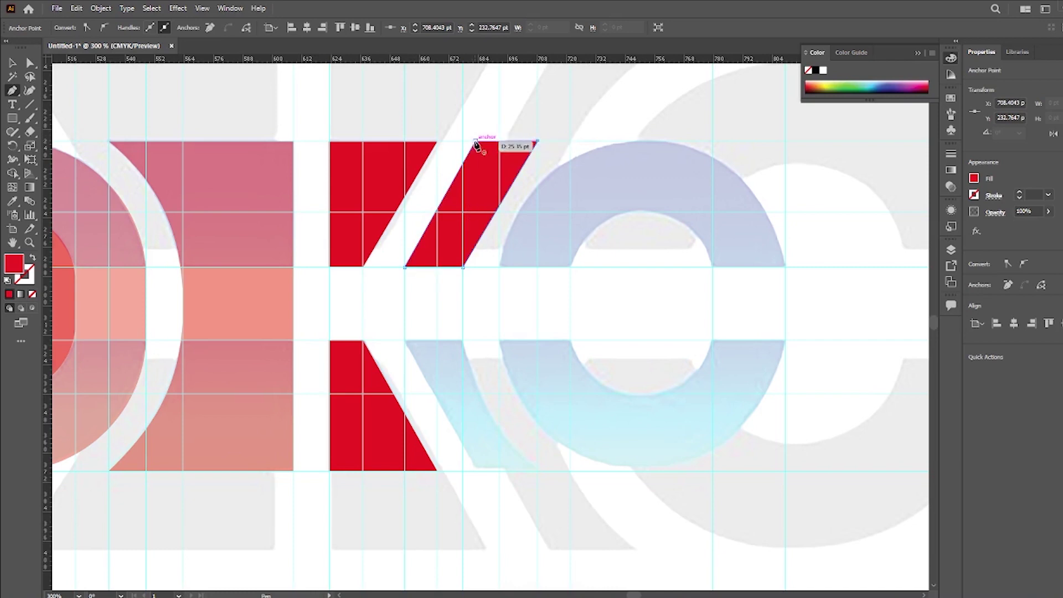
pyautogui.click(476, 142)
# Step: Set the opacity of the K's upper arm shape to 50%
pyautogui.click(12, 62)
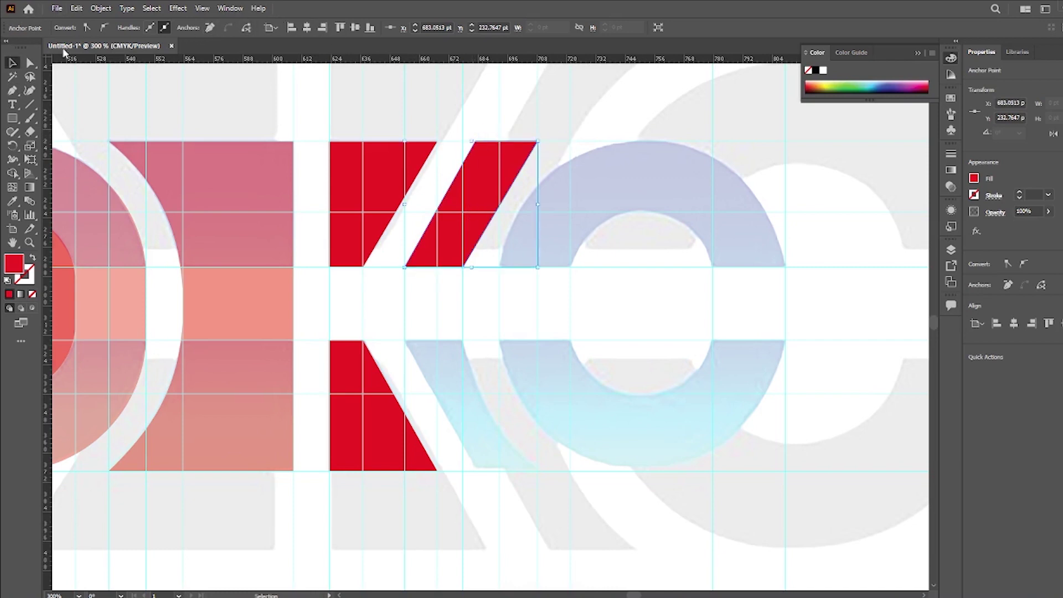
pyautogui.click(524, 161)
pyautogui.click(356, 26)
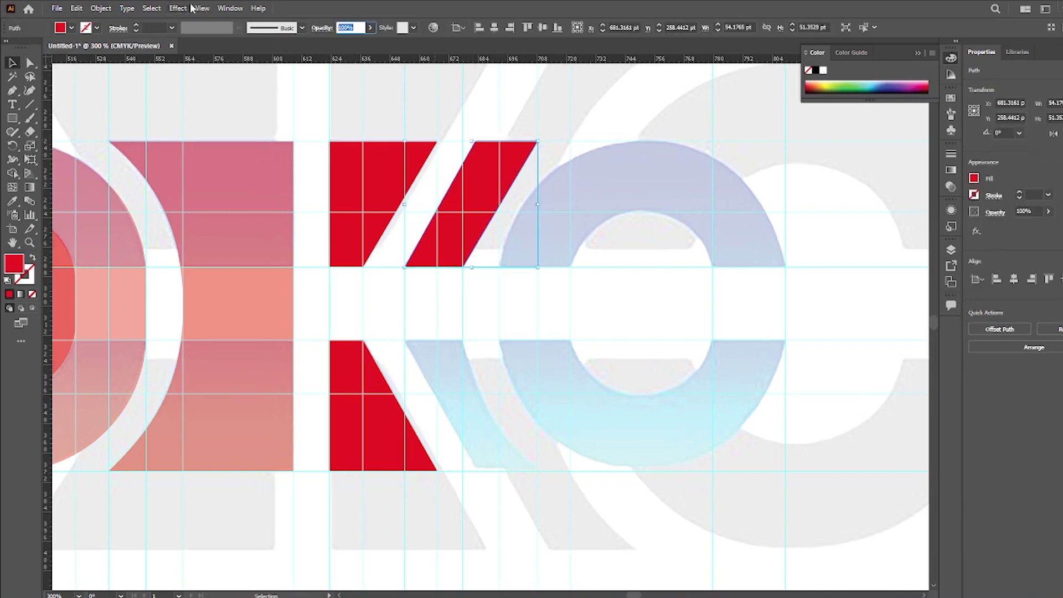
pyautogui.write('50')
pyautogui.press('Return')
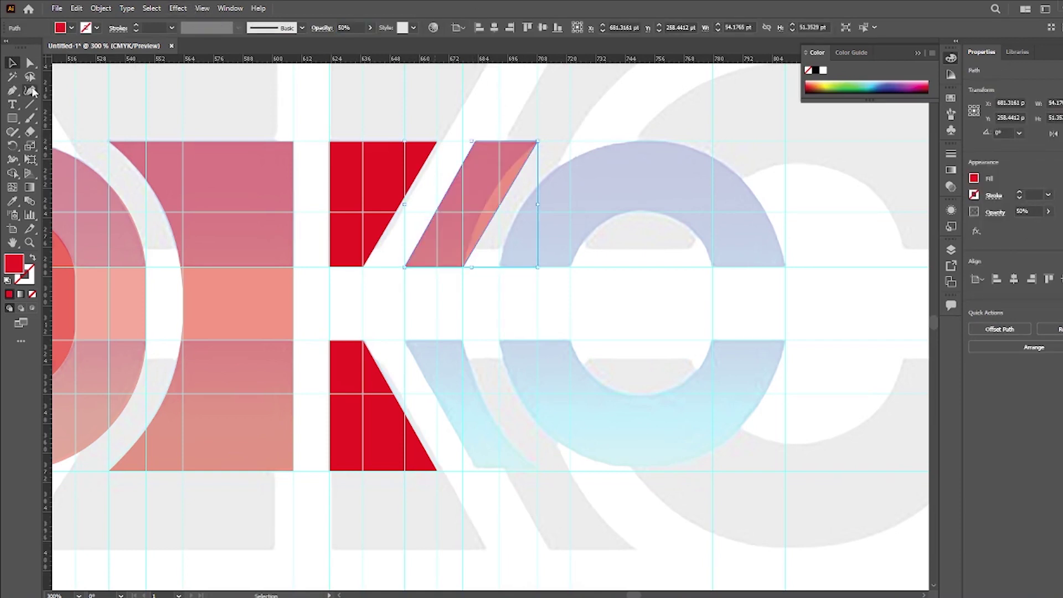
# Step: Bend the right edge of the K's upper arm inward to follow the template's curve
pyautogui.moveTo(13, 91); pyautogui.dragTo(44, 132)
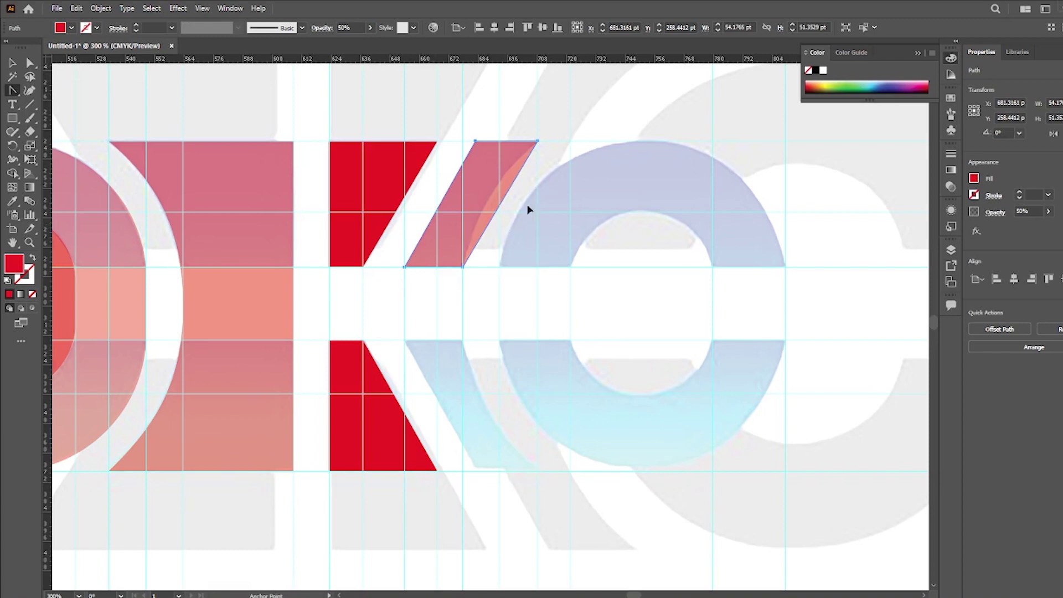
pyautogui.hscroll(-2, 529, 166)
pyautogui.scroll(2, 545, 185)
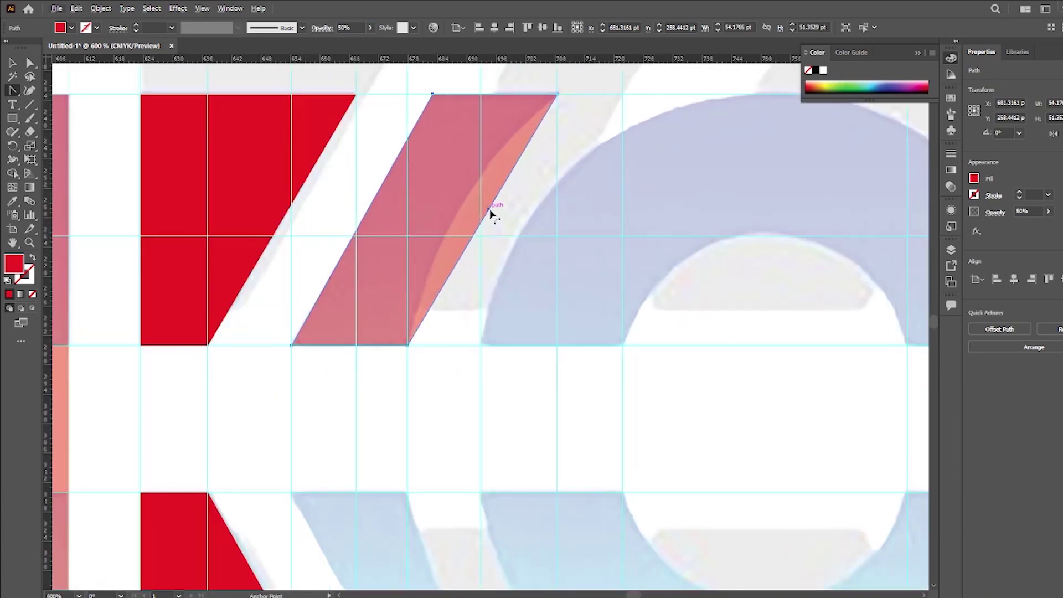
pyautogui.moveTo(491, 213); pyautogui.dragTo(467, 202)
pyautogui.scroll(-3, 468, 202)
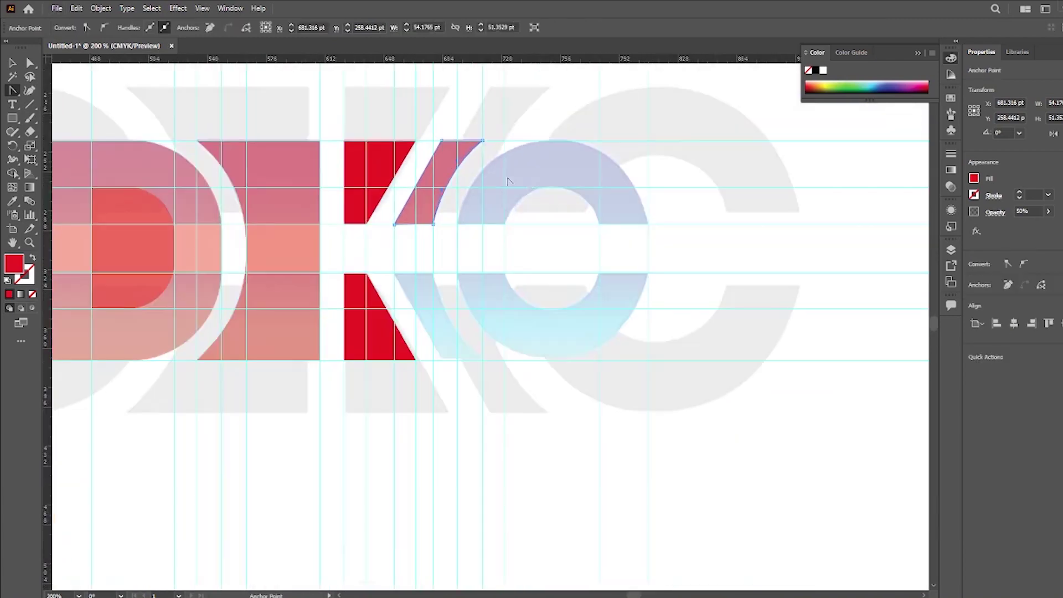
pyautogui.click(15, 65)
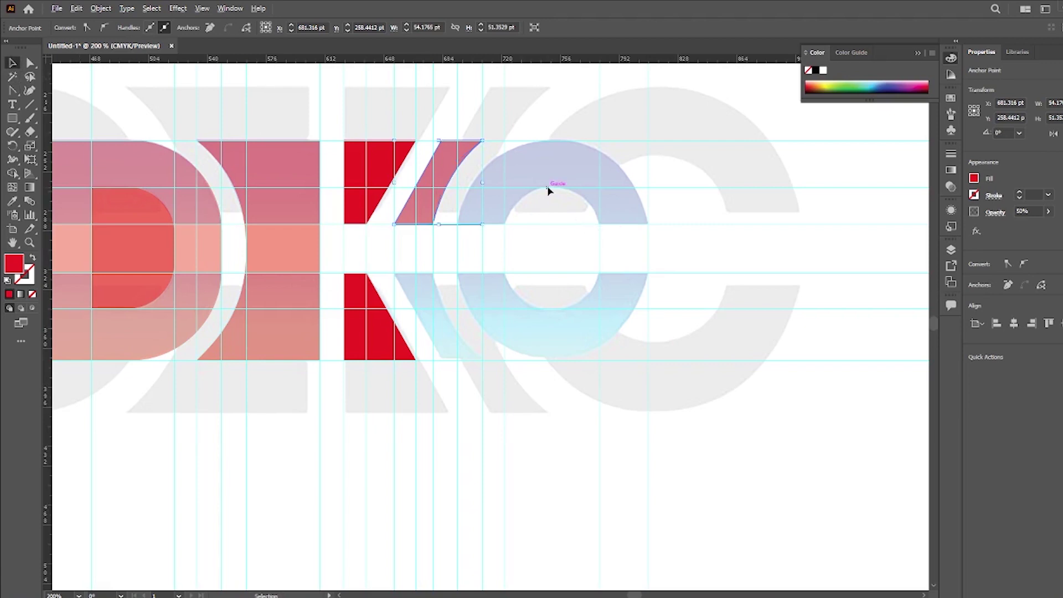
# Step: Reflect a copy of the K's upper arm vertically onto the K's lower arm in the template
pyautogui.scroll(2, 548, 191)
pyautogui.click(14, 150)
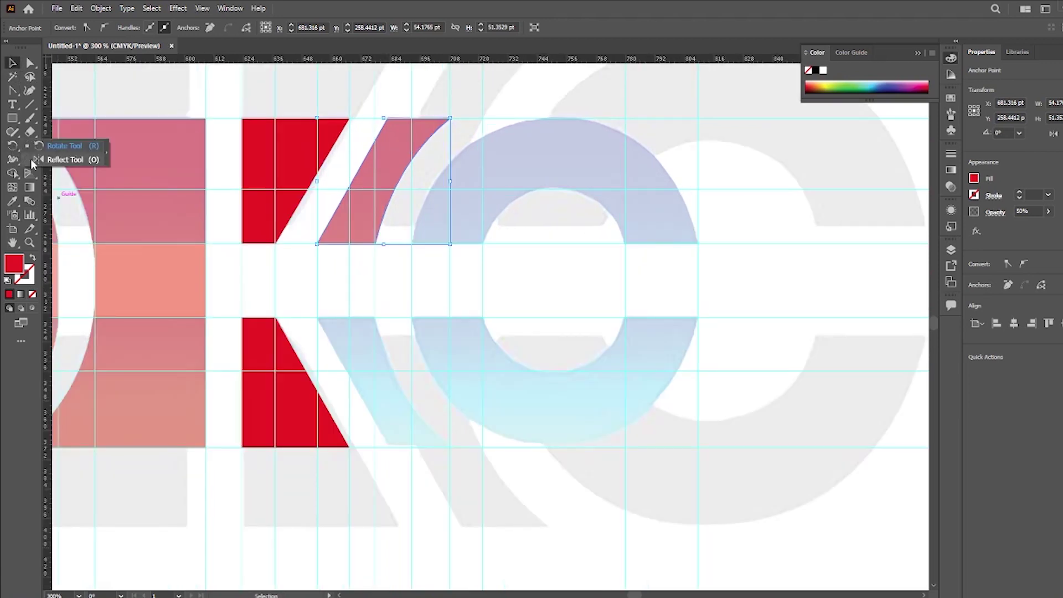
pyautogui.click(32, 160)
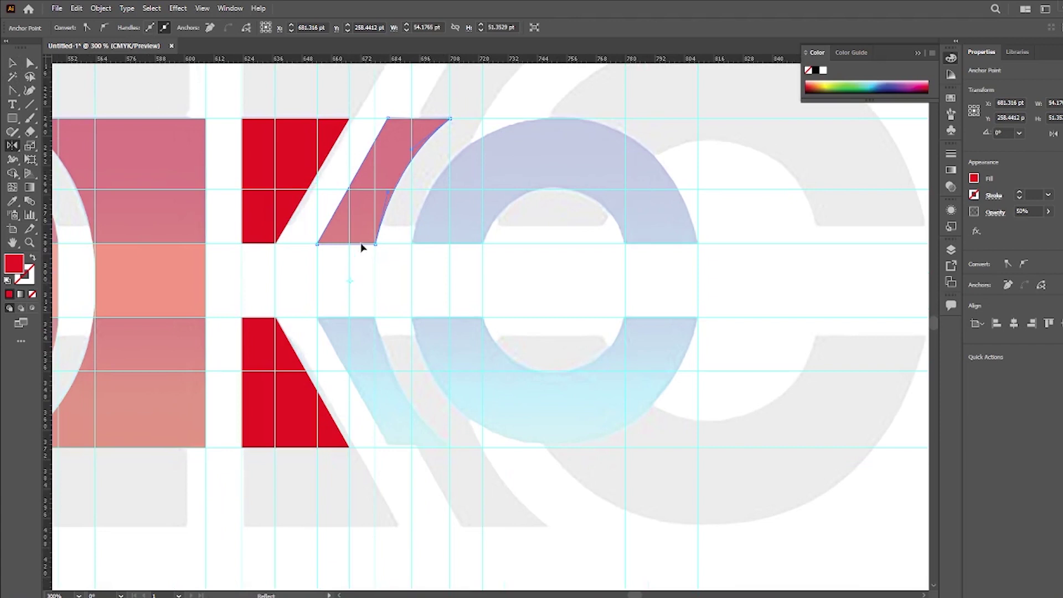
pyautogui.moveTo(400, 151); pyautogui.dragTo(415, 356)
pyautogui.click(12, 62)
pyautogui.click(12, 62)
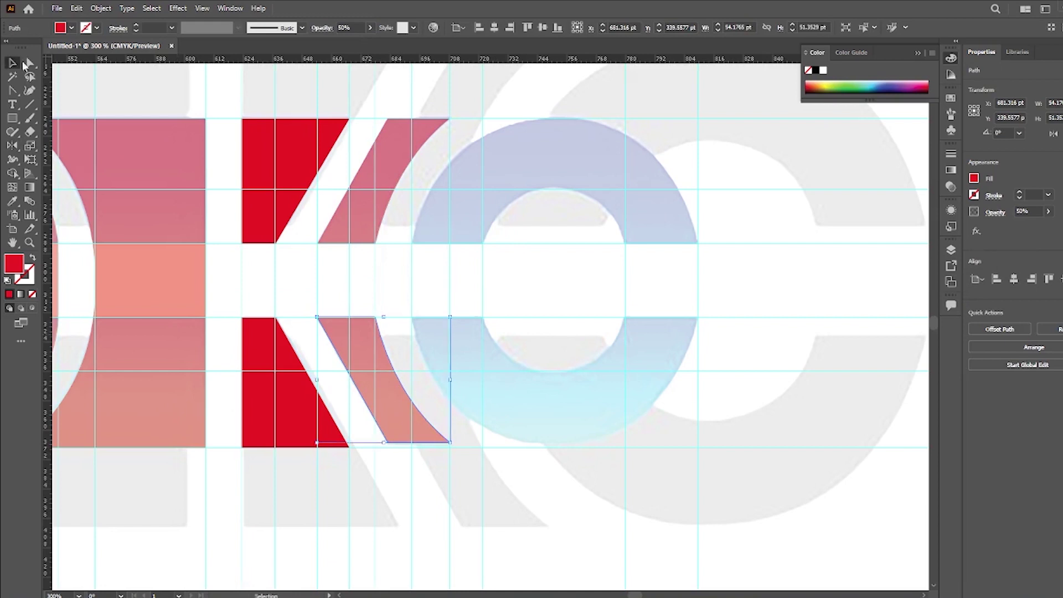
pyautogui.scroll(3, 417, 472)
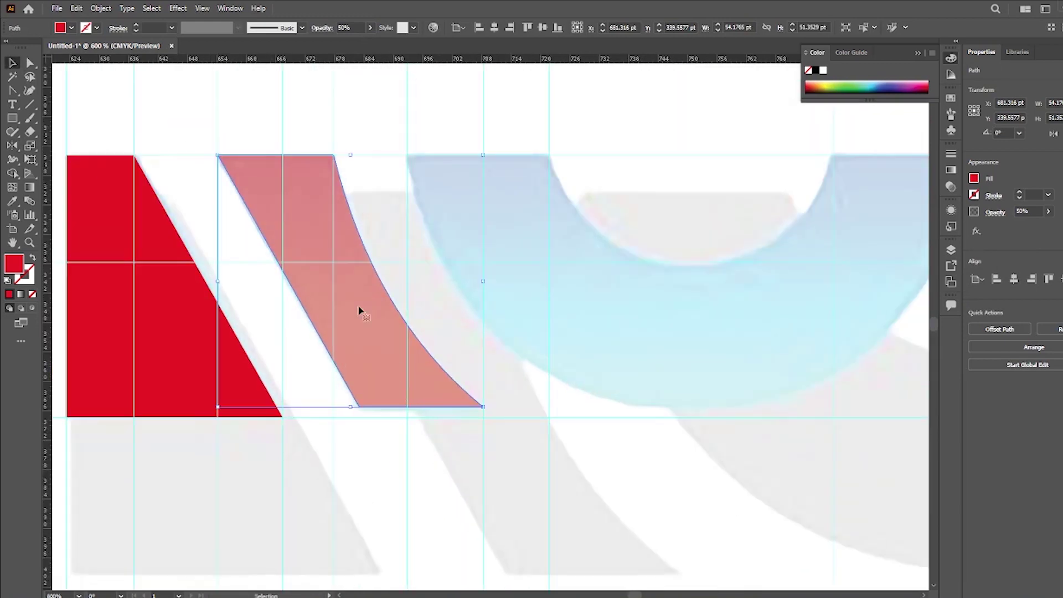
# Step: Lower the two bottom anchor points of the K's lower arm onto the letters' baseline guide
pyautogui.moveTo(284, 182)
pyautogui.mouseDown()
pyautogui.moveTo(295, 188)
pyautogui.moveTo(296, 175)
pyautogui.mouseUp()
pyautogui.click(30, 63)
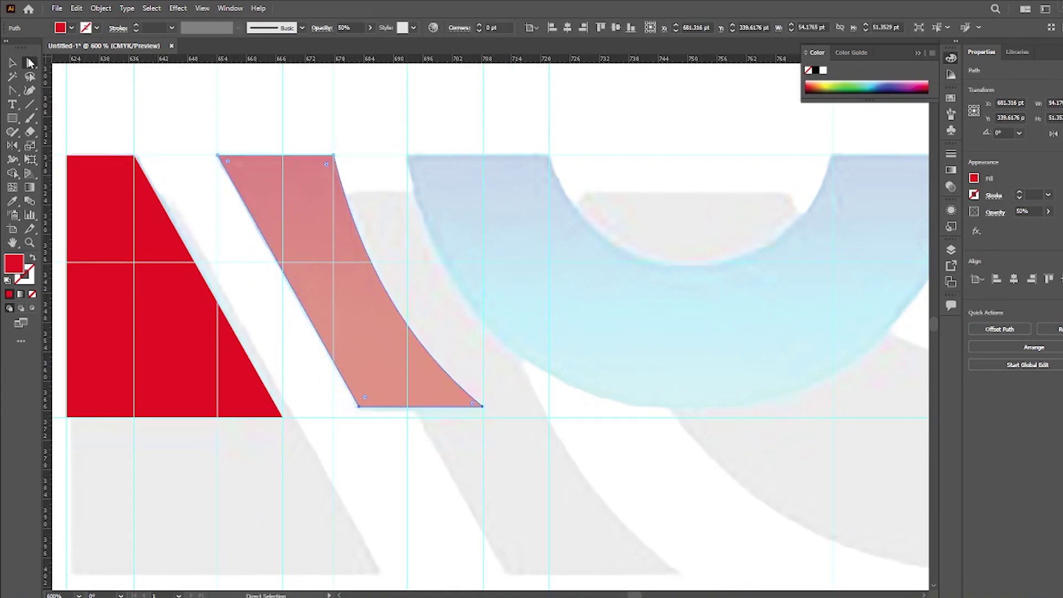
pyautogui.click(359, 407)
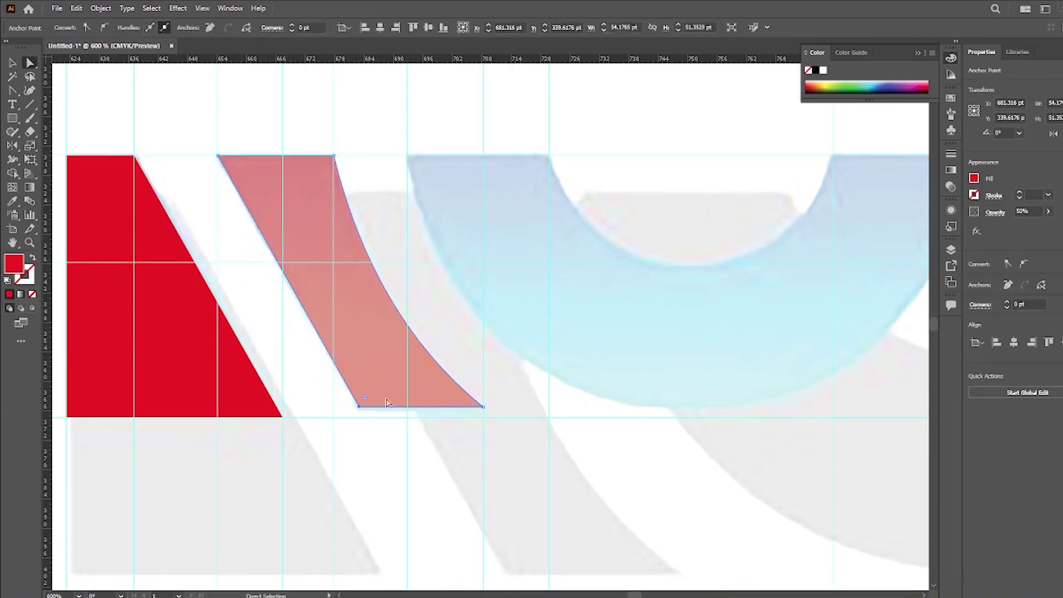
pyautogui.keyDown('shift'); pyautogui.click(483, 408); pyautogui.keyUp('shift')
pyautogui.moveTo(482, 408); pyautogui.dragTo(485, 420)
pyautogui.hotkey('ctrl', '-')
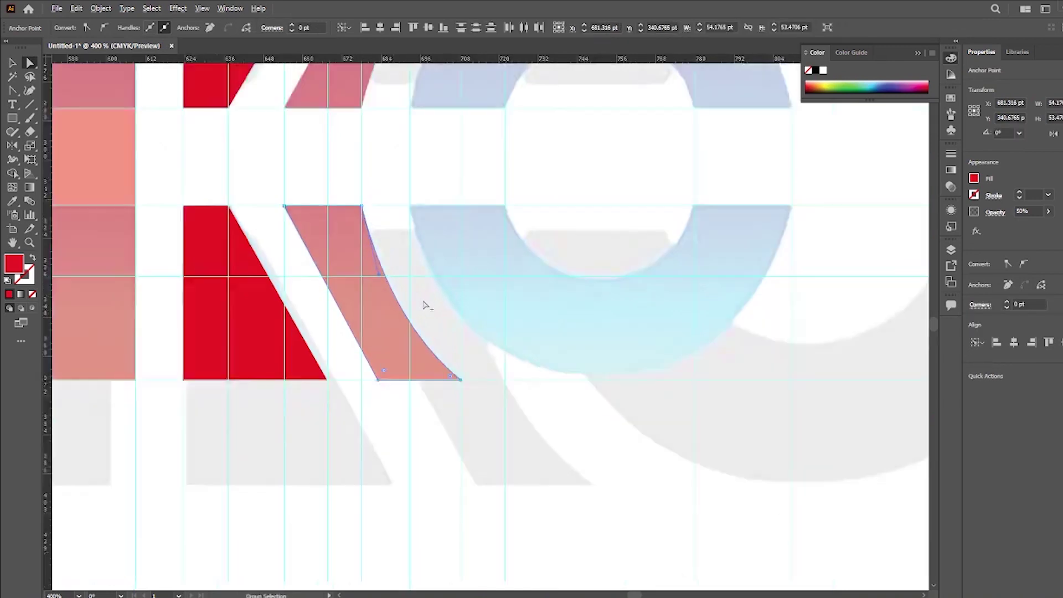
pyautogui.hotkey('ctrl', '-')
pyautogui.click(467, 391)
pyautogui.scroll(2, 468, 380)
pyautogui.scroll(1, 472, 376)
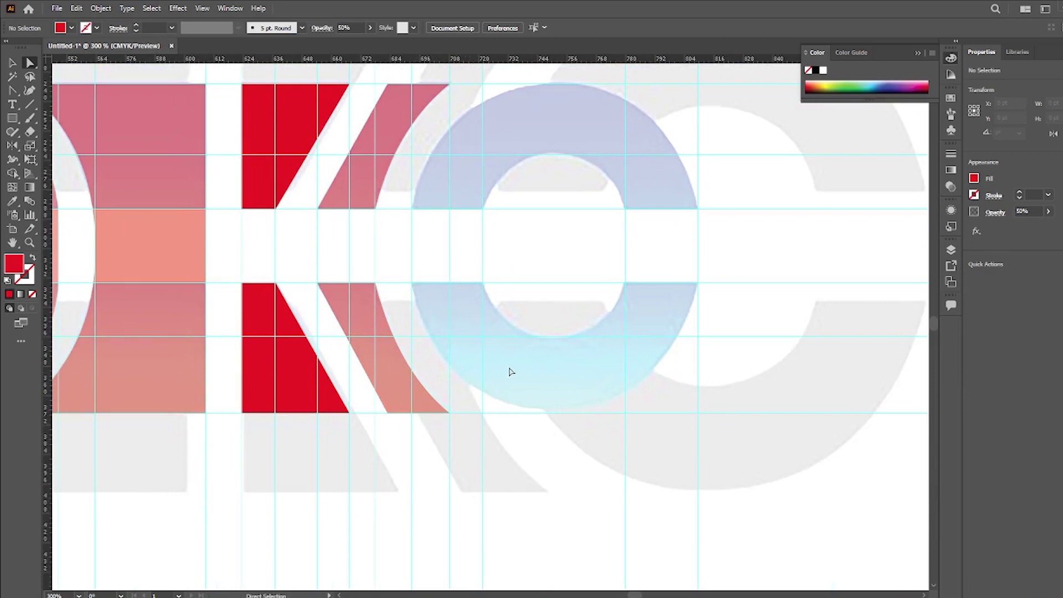
# Step: Draw an ellipse about 117 by 135 pt over the template's O, fitted to its outer guides
pyautogui.press('v')
pyautogui.scroll(-1, 244, 215)
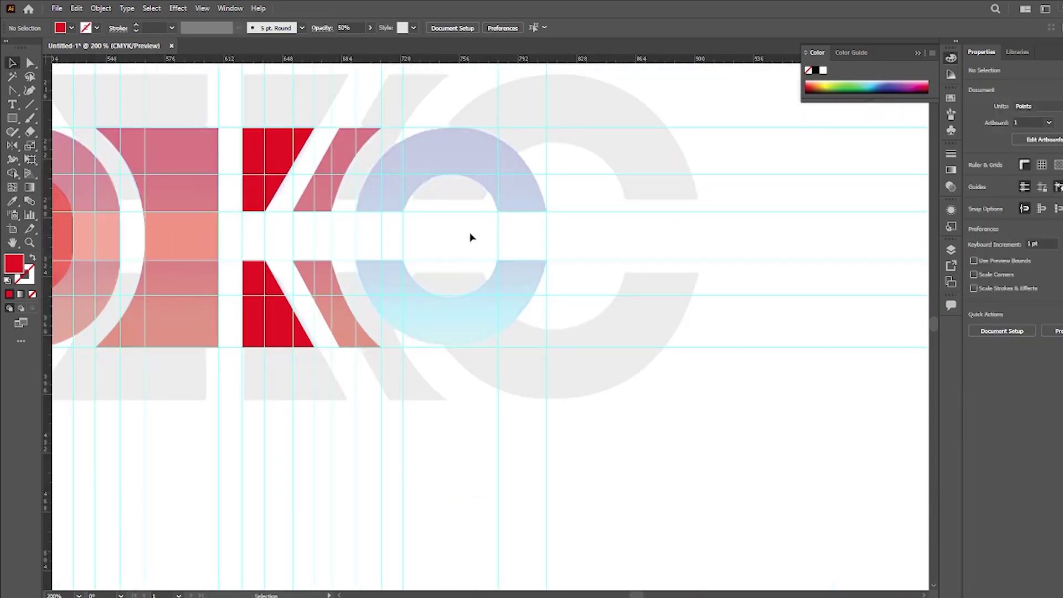
pyautogui.scroll(2, 415, 190)
pyautogui.scroll(1, 415, 190)
pyautogui.scroll(-1, 416, 190)
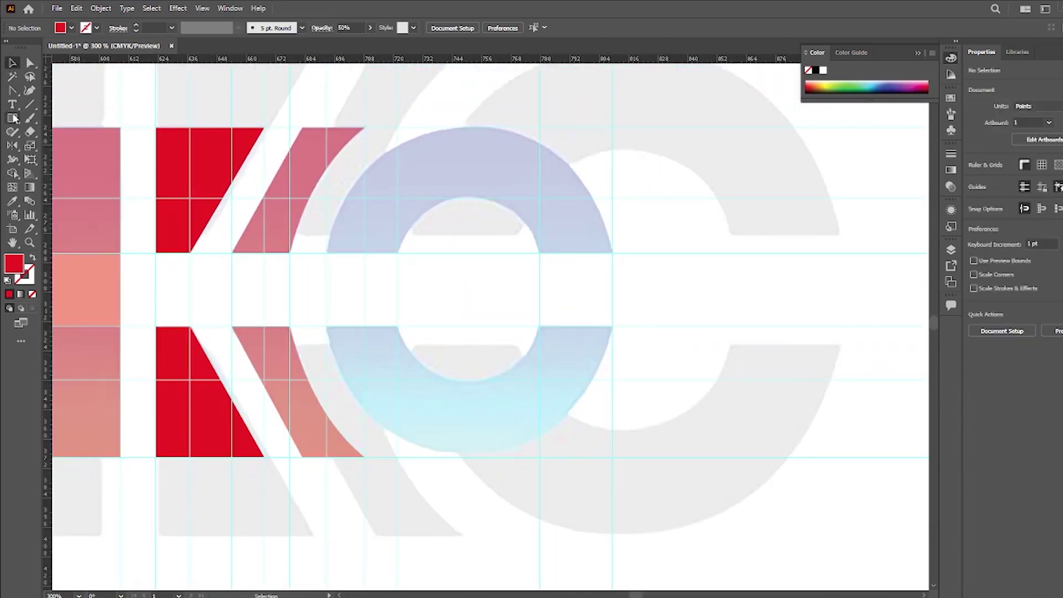
pyautogui.moveTo(14, 118); pyautogui.dragTo(56, 146)
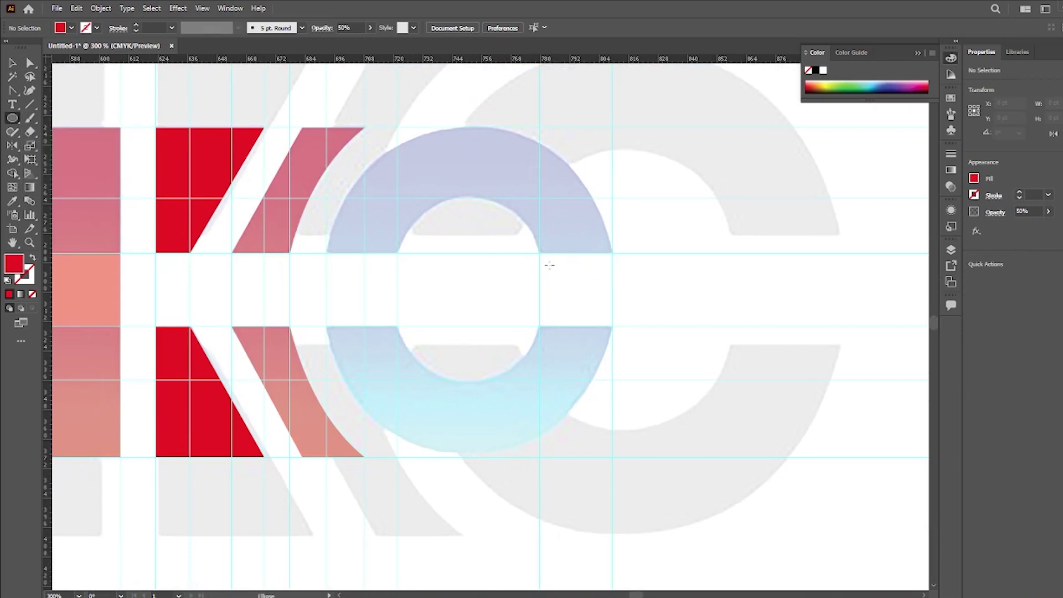
pyautogui.moveTo(325, 125); pyautogui.dragTo(595, 456)
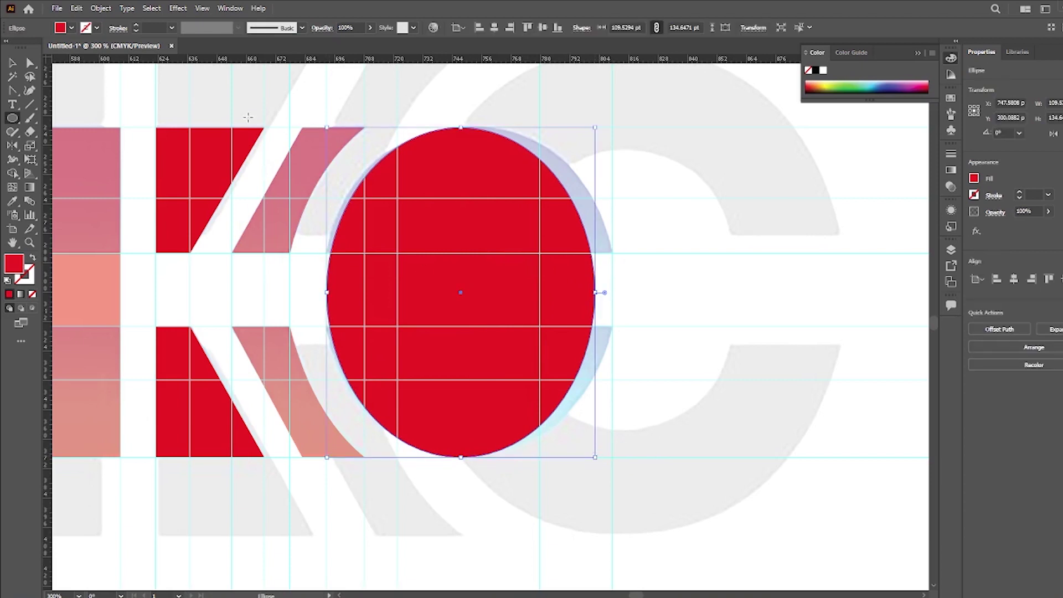
pyautogui.click(15, 61)
pyautogui.moveTo(596, 292); pyautogui.dragTo(613, 292)
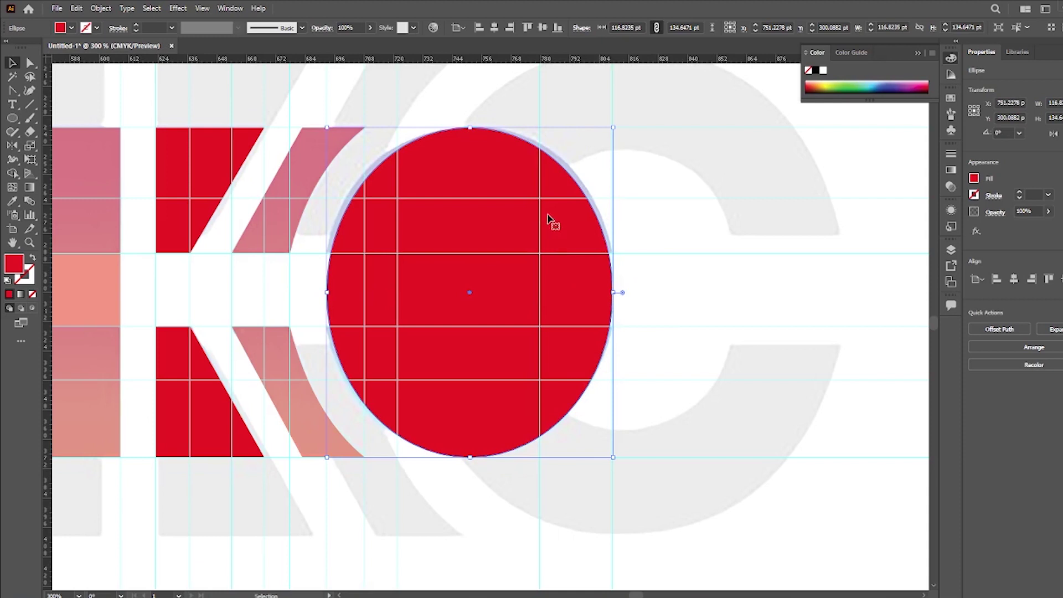
# Step: Lengthen the curve handles at the O ellipse's top and bottom anchors to follow the template's outer contour
pyautogui.click(12, 91)
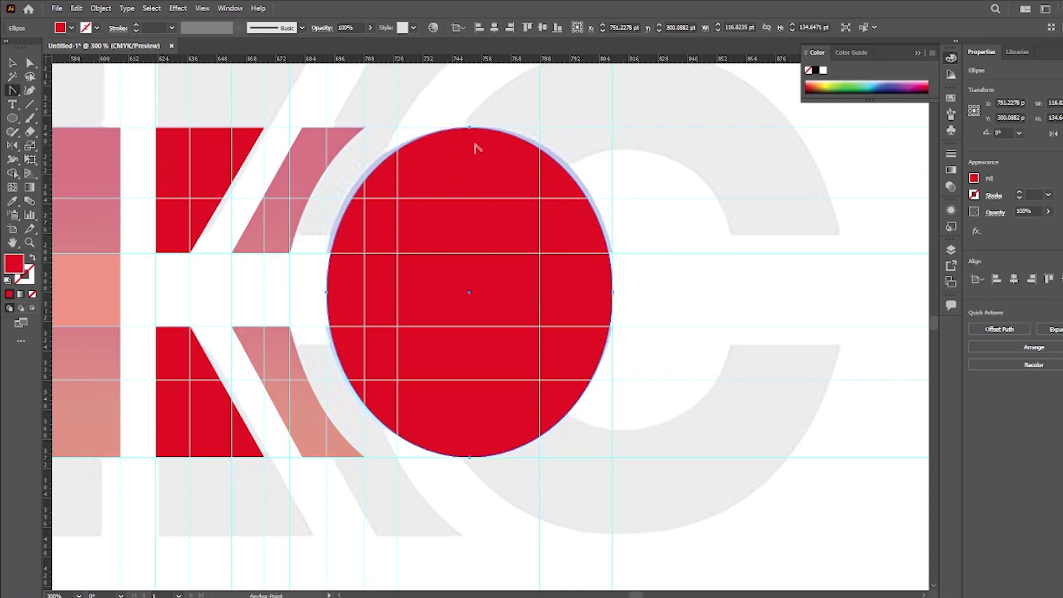
pyautogui.moveTo(470, 128); pyautogui.dragTo(566, 125)
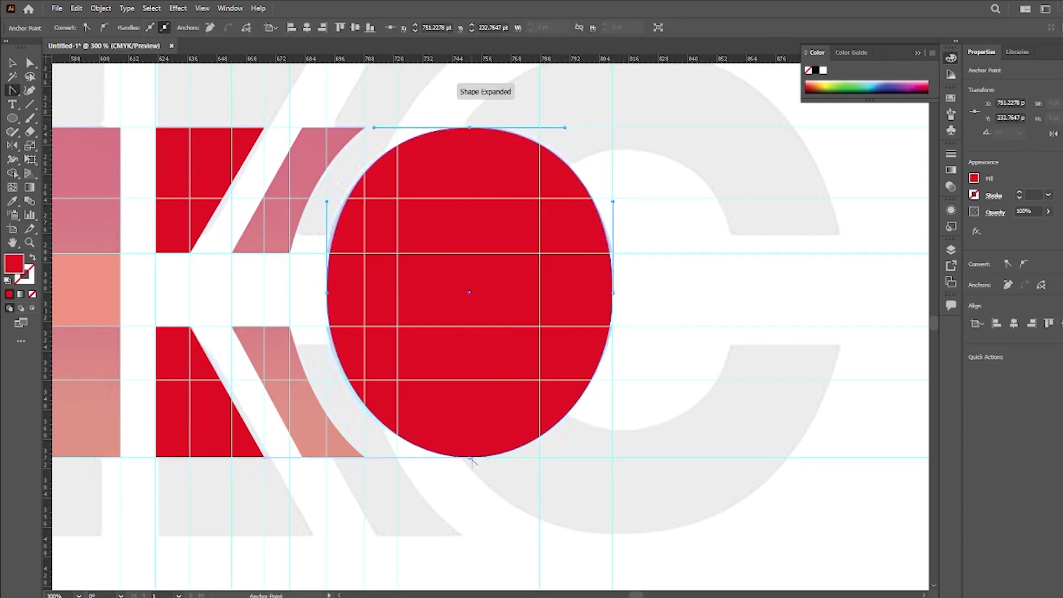
pyautogui.moveTo(472, 461); pyautogui.dragTo(391, 458)
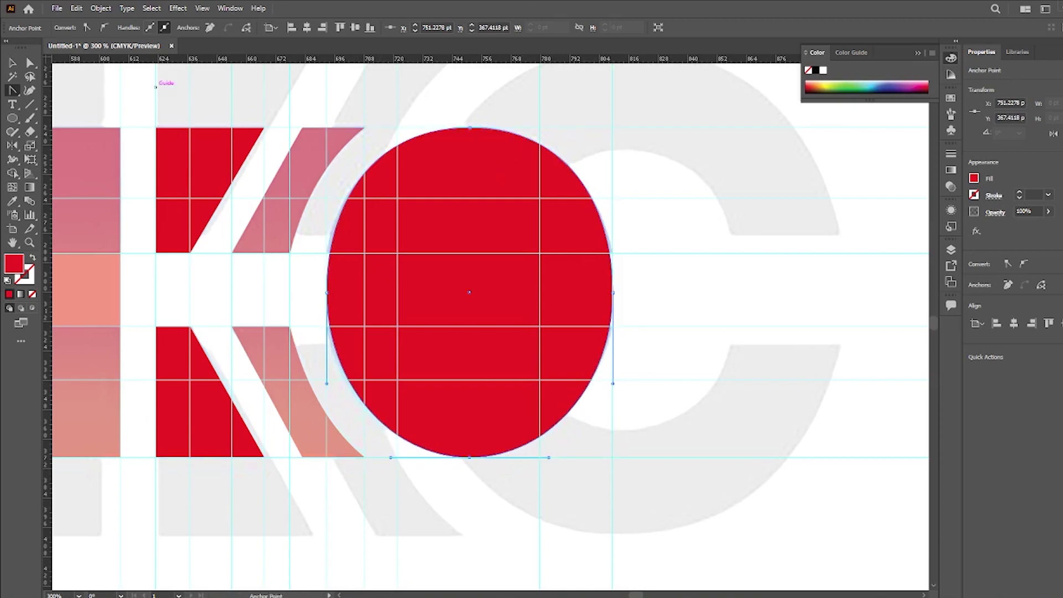
pyautogui.click(13, 63)
pyautogui.click(657, 390)
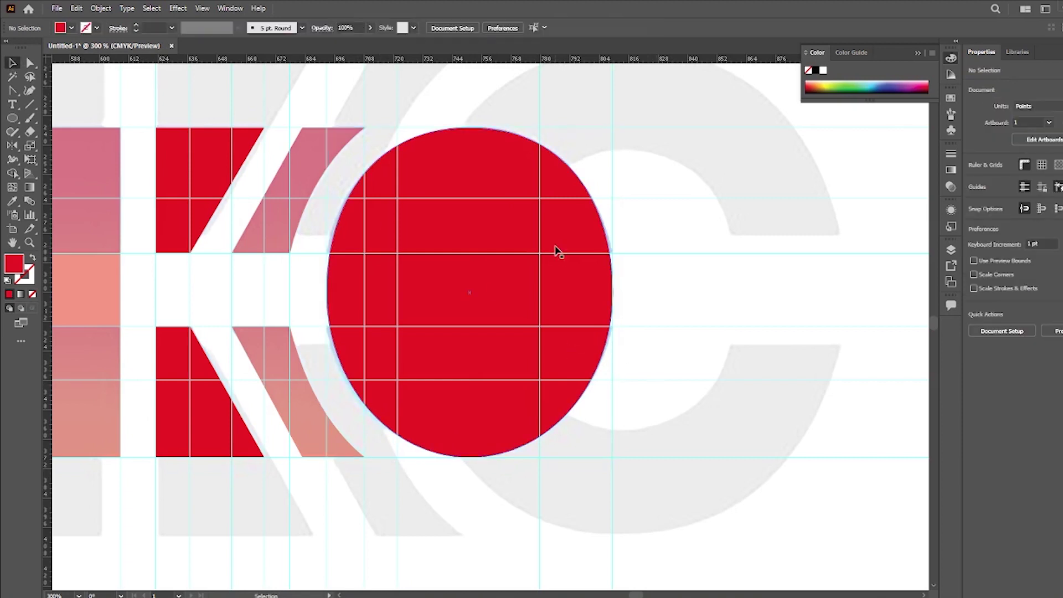
# Step: Set the opacity of the O's outer shape to 50%
pyautogui.click(489, 210)
pyautogui.click(336, 28)
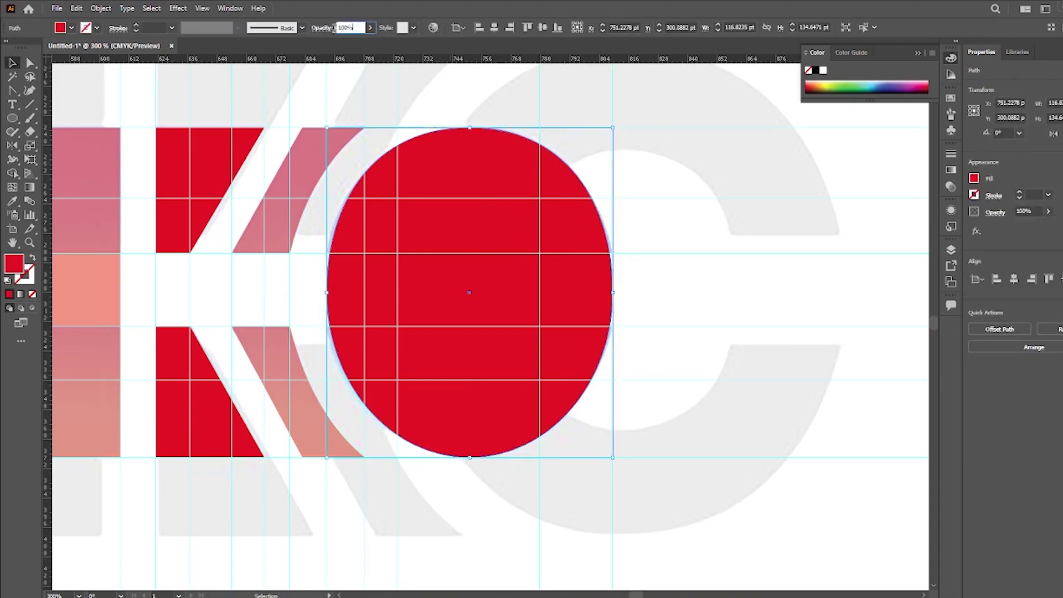
pyautogui.write('50')
pyautogui.press('Return')
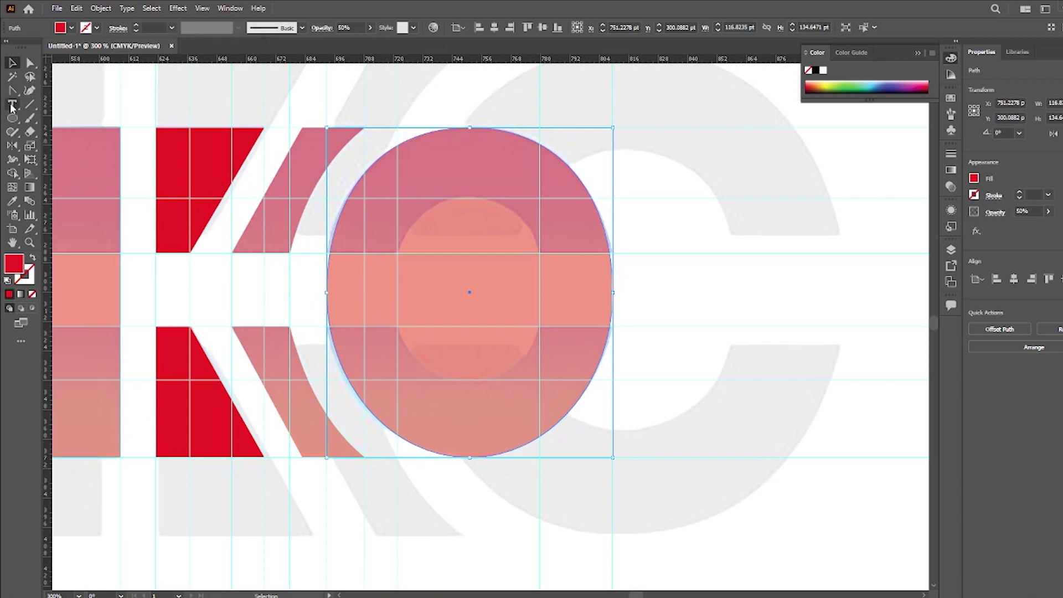
# Step: Extend the curve handles at the left and right anchors of the O's outer shape vertically to match the template
pyautogui.hotkey('shift', 'c')
pyautogui.moveTo(327, 293); pyautogui.dragTo(332, 205)
pyautogui.moveTo(333, 204); pyautogui.dragTo(335, 206)
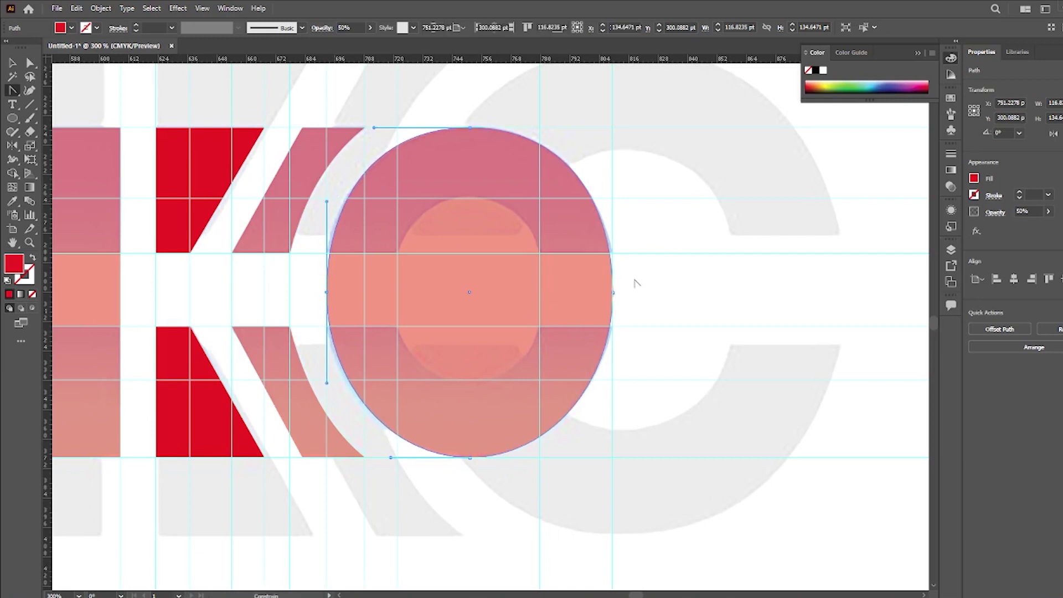
pyautogui.click(613, 292)
pyautogui.moveTo(613, 291); pyautogui.dragTo(604, 387)
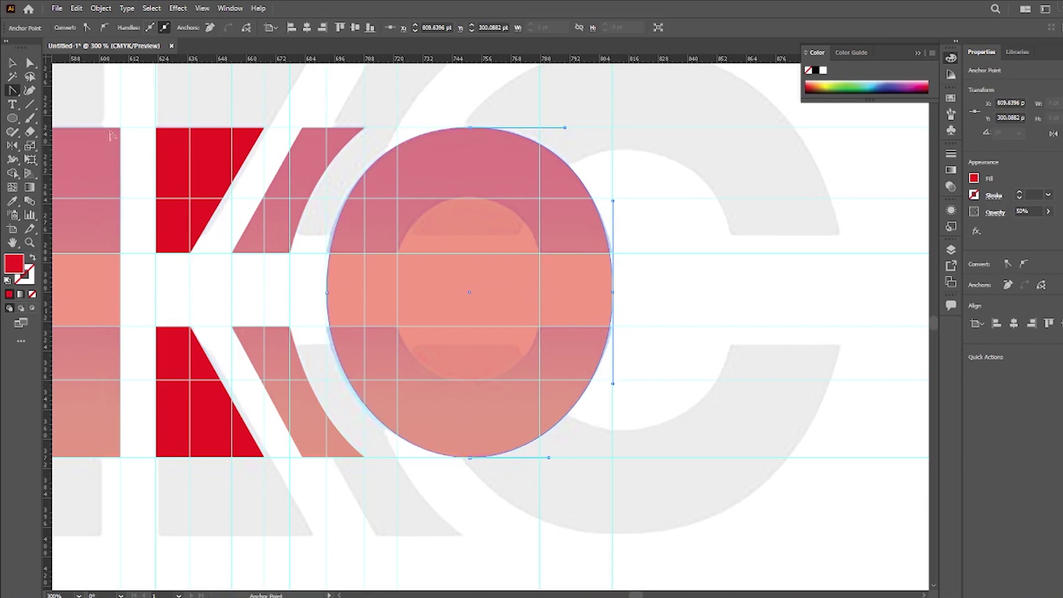
pyautogui.click(12, 63)
pyautogui.click(646, 280)
pyautogui.click(563, 228)
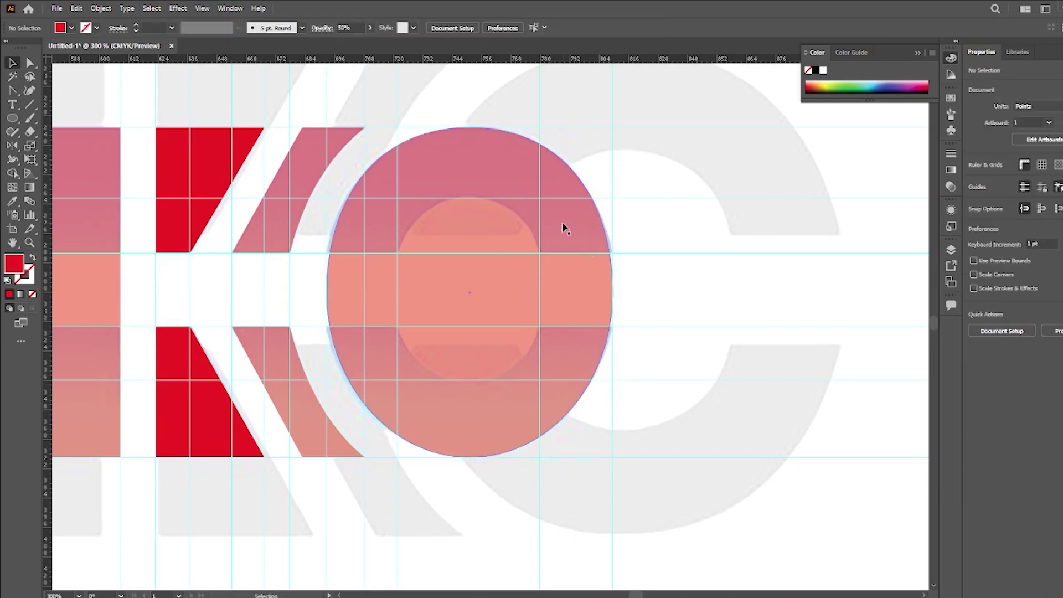
pyautogui.click(672, 242)
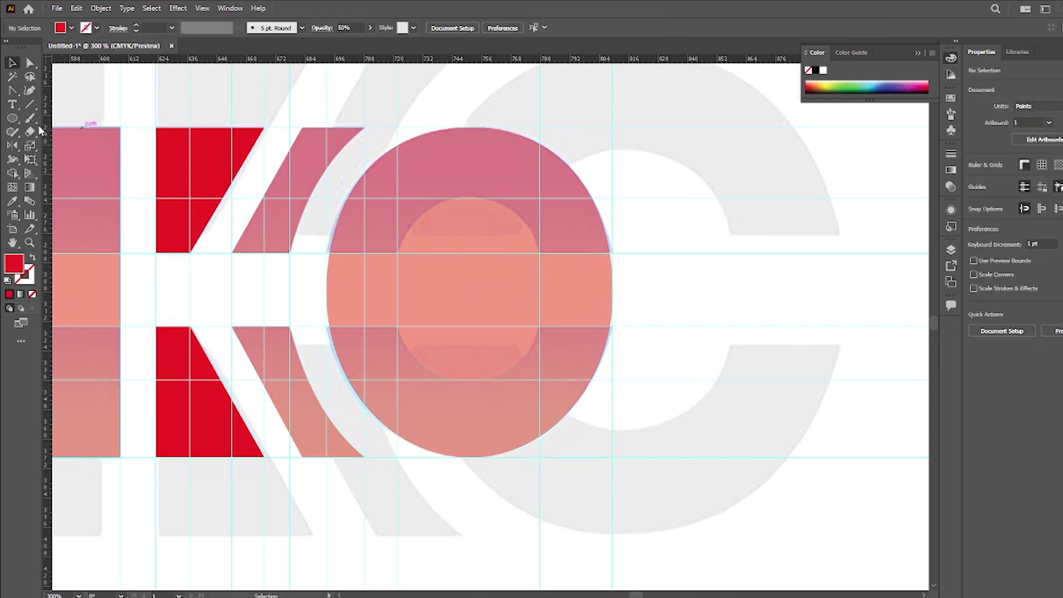
# Step: Draw an inner ellipse about 58 by 74 pt over the O's counter, fitted between the inner guides
pyautogui.click(12, 118)
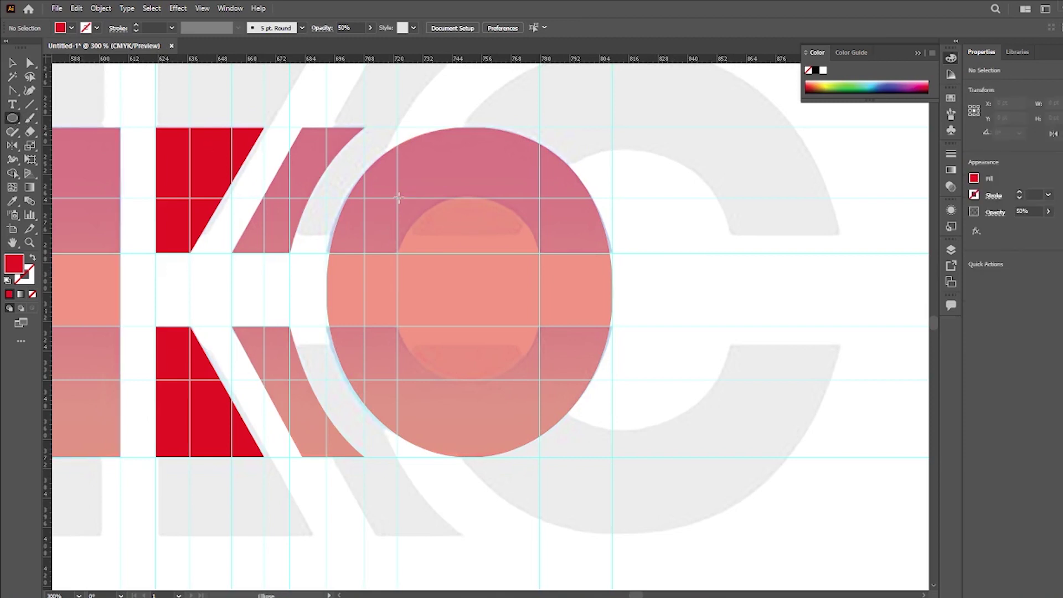
pyautogui.moveTo(399, 199); pyautogui.dragTo(527, 379)
pyautogui.click(20, 65)
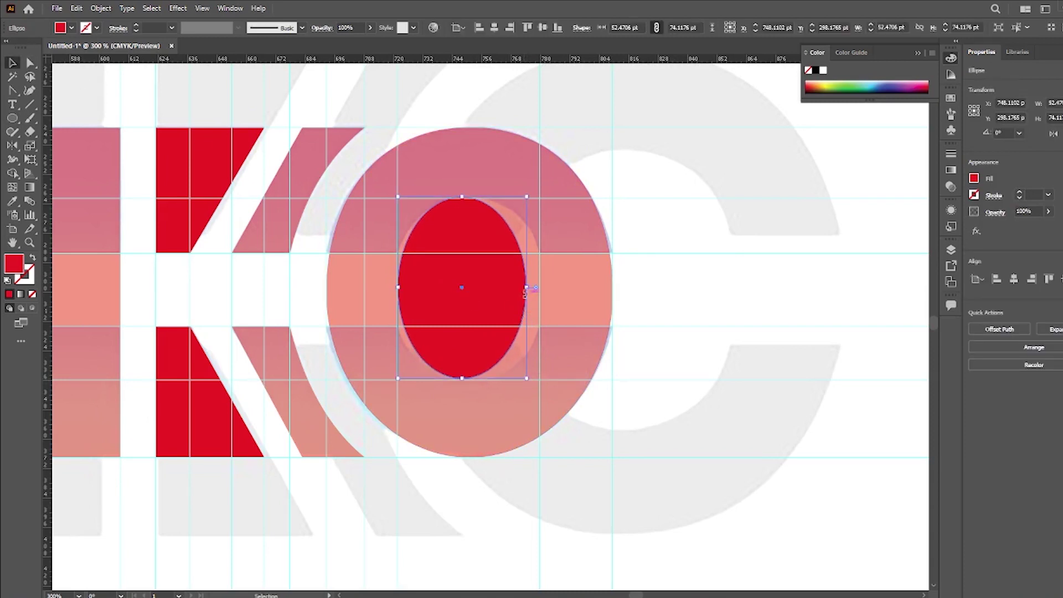
pyautogui.moveTo(527, 288)
pyautogui.mouseDown()
pyautogui.moveTo(550, 287)
pyautogui.moveTo(541, 286)
pyautogui.mouseUp()
pyautogui.moveTo(400, 288)
pyautogui.mouseDown()
pyautogui.moveTo(391, 288)
pyautogui.moveTo(413, 286)
pyautogui.moveTo(399, 286)
pyautogui.mouseUp()
pyautogui.moveTo(471, 200); pyautogui.dragTo(471, 201)
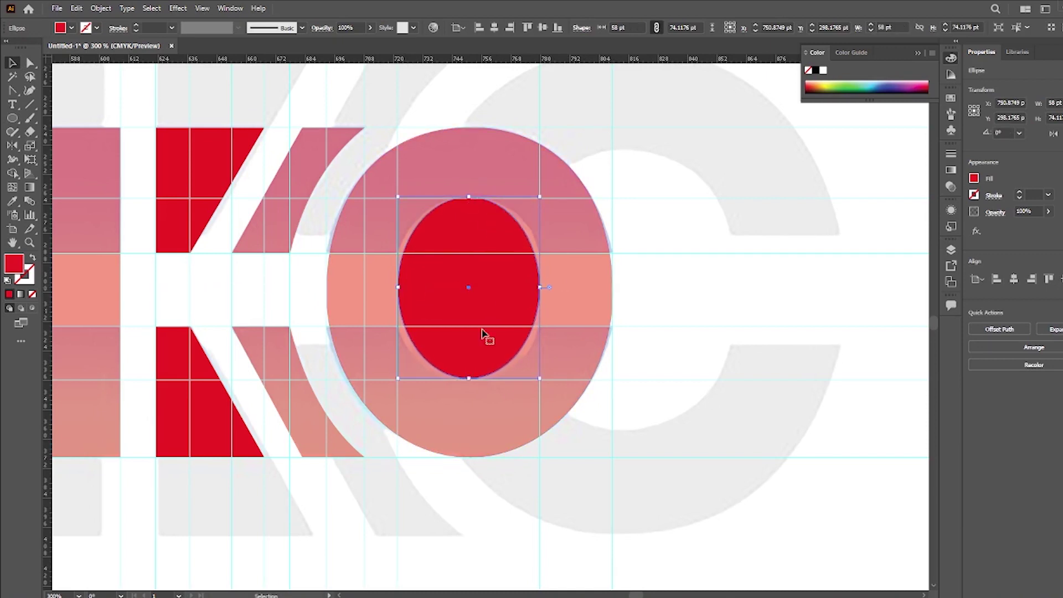
pyautogui.moveTo(469, 378); pyautogui.dragTo(469, 378)
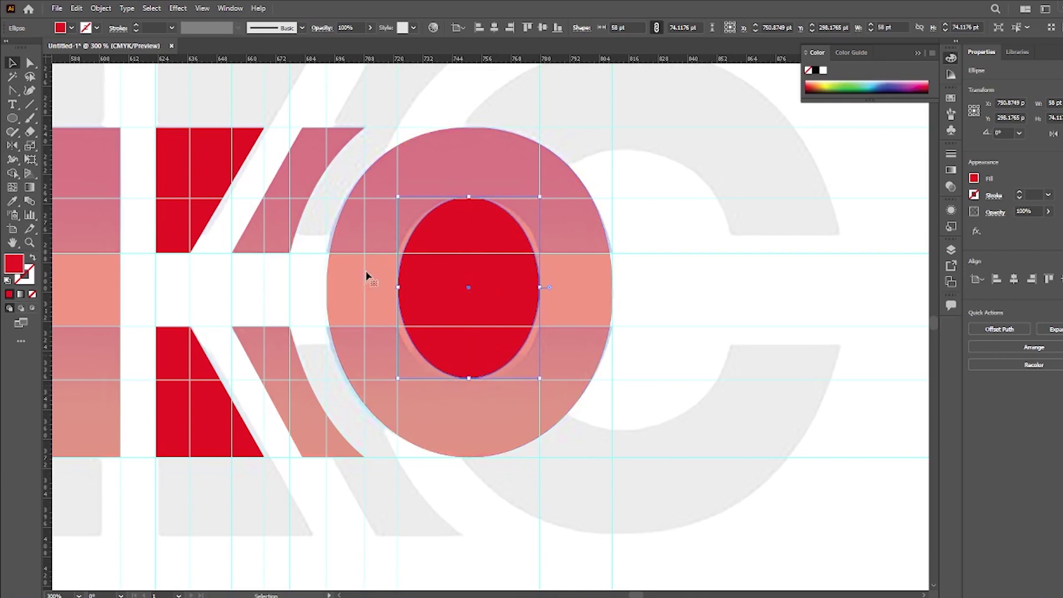
# Step: Lengthen the inner ellipse's curve handles on all sides so its outline fills the template O's counter
pyautogui.click(14, 90)
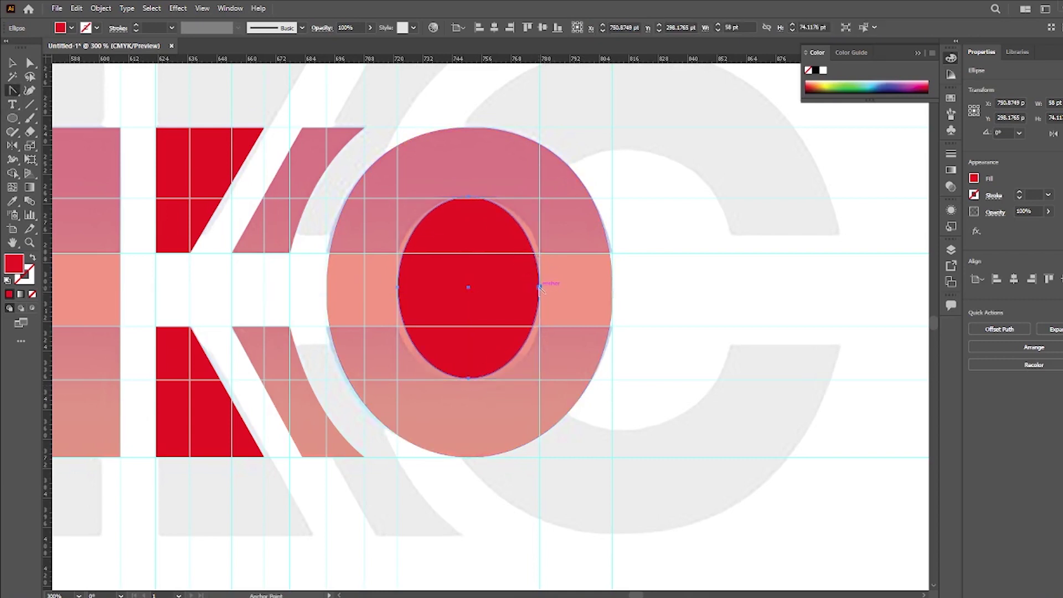
pyautogui.moveTo(468, 379); pyautogui.dragTo(412, 379)
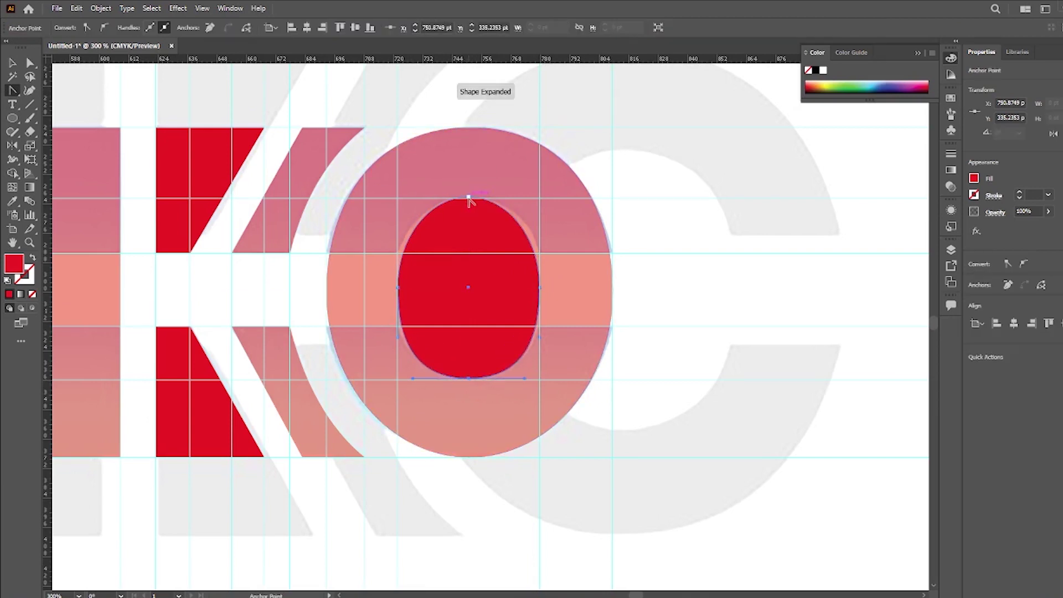
pyautogui.moveTo(467, 198); pyautogui.dragTo(522, 198)
pyautogui.moveTo(394, 289); pyautogui.dragTo(410, 256)
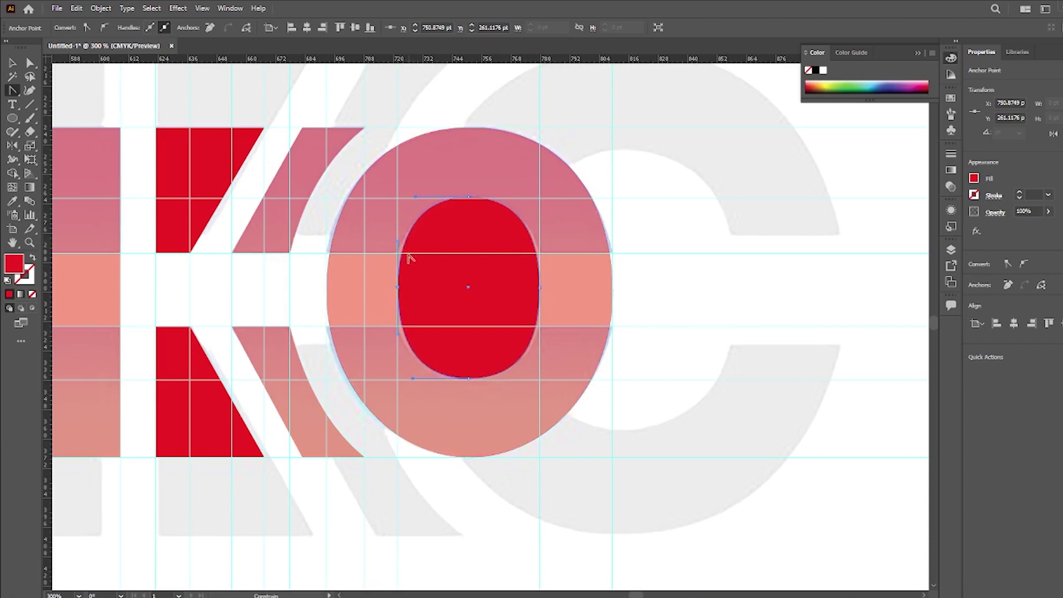
pyautogui.click(399, 288)
pyautogui.click(12, 62)
pyautogui.moveTo(537, 289); pyautogui.dragTo(543, 288)
pyautogui.moveTo(399, 287); pyautogui.dragTo(394, 287)
pyautogui.scroll(-1, 452, 224)
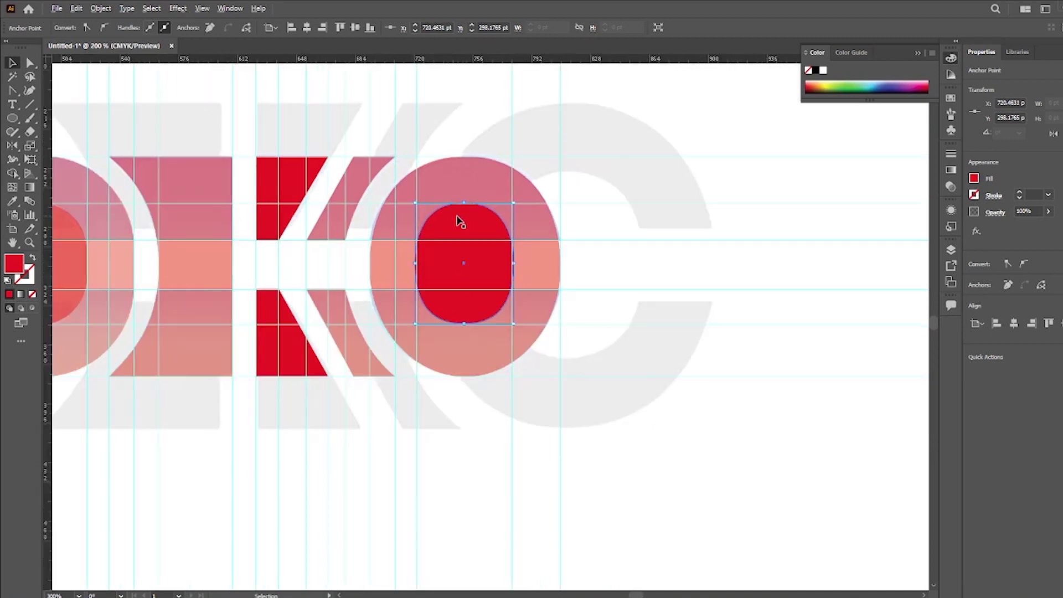
pyautogui.scroll(-1, 582, 230)
pyautogui.click(614, 256)
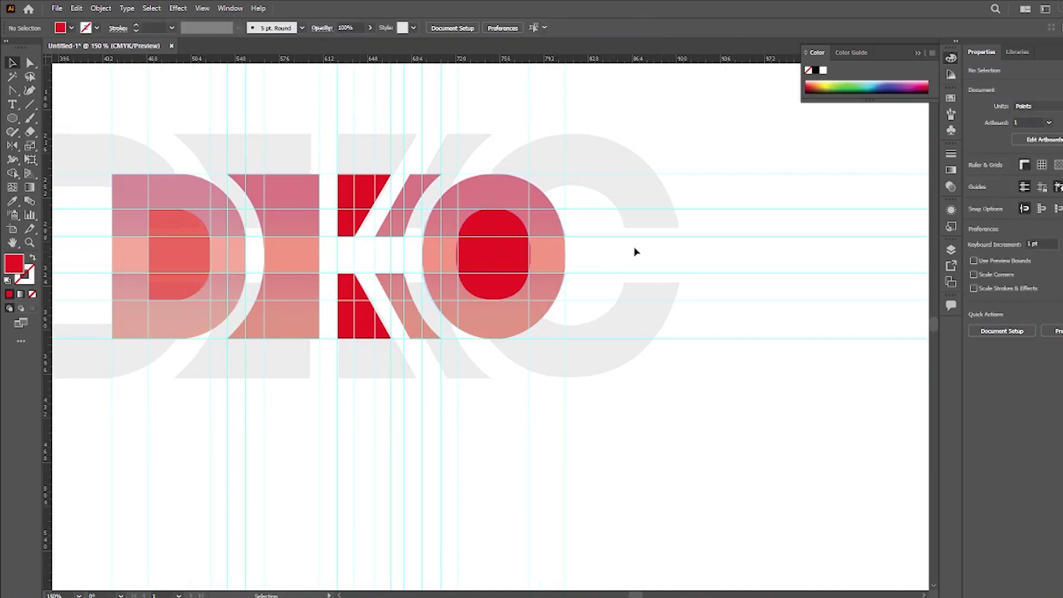
pyautogui.click(14, 119)
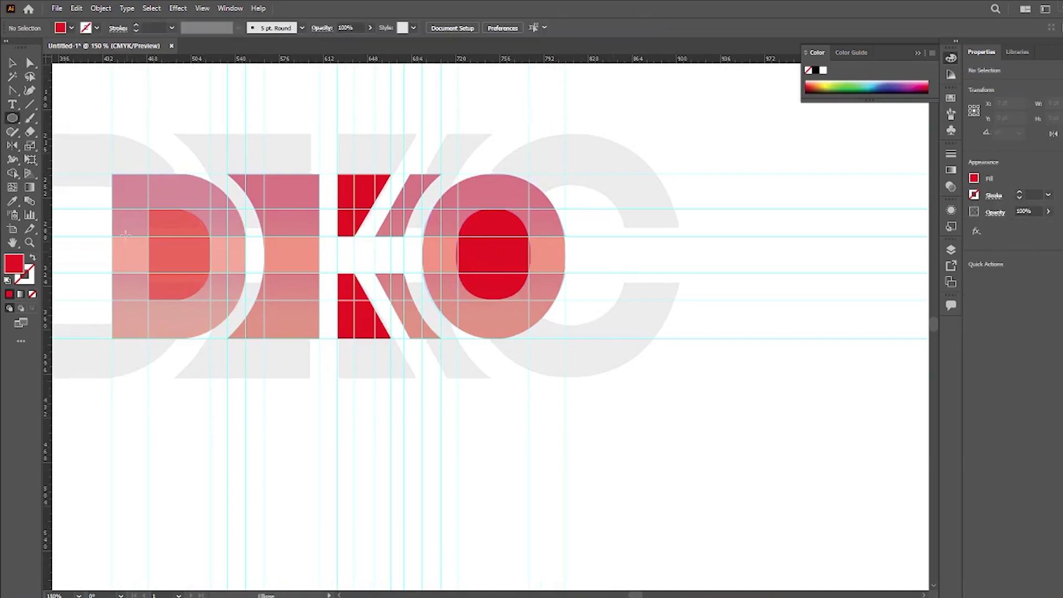
pyautogui.moveTo(93, 237); pyautogui.dragTo(444, 287)
pyautogui.hotkey('ctrl', 'z')
# Step: Draw a horizontal rectangle about 413 by 30 pt across all four letters, between the two middle guides
pyautogui.click(12, 118)
pyautogui.click(83, 118)
pyautogui.moveTo(84, 237); pyautogui.dragTo(591, 273)
pyautogui.press('v')
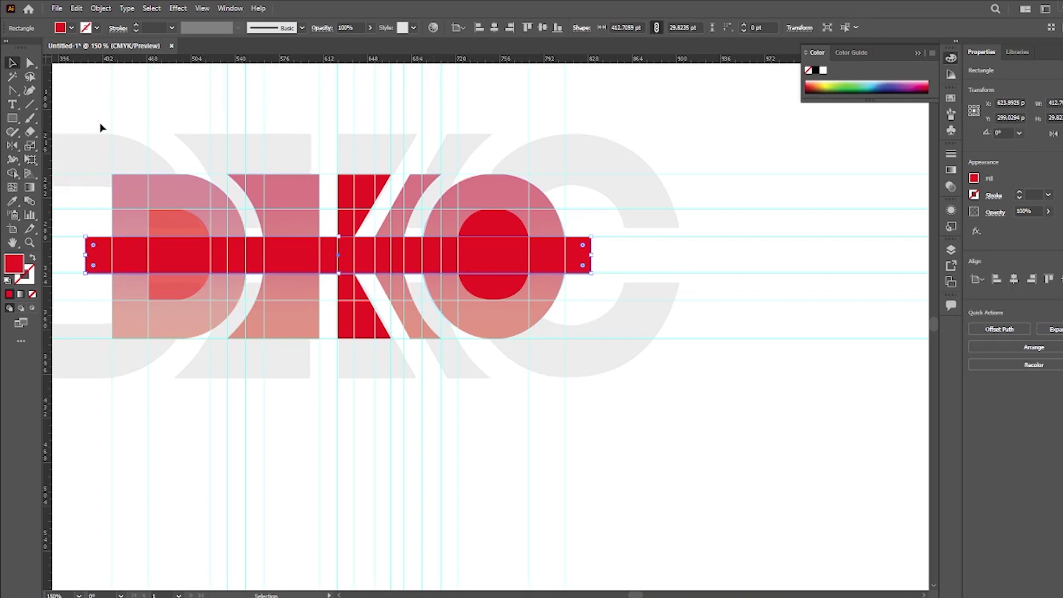
# Step: Select all letter shapes with the rectangle and remove the whole horizontal band using the Shape Builder tool
pyautogui.moveTo(75, 121); pyautogui.dragTo(637, 418)
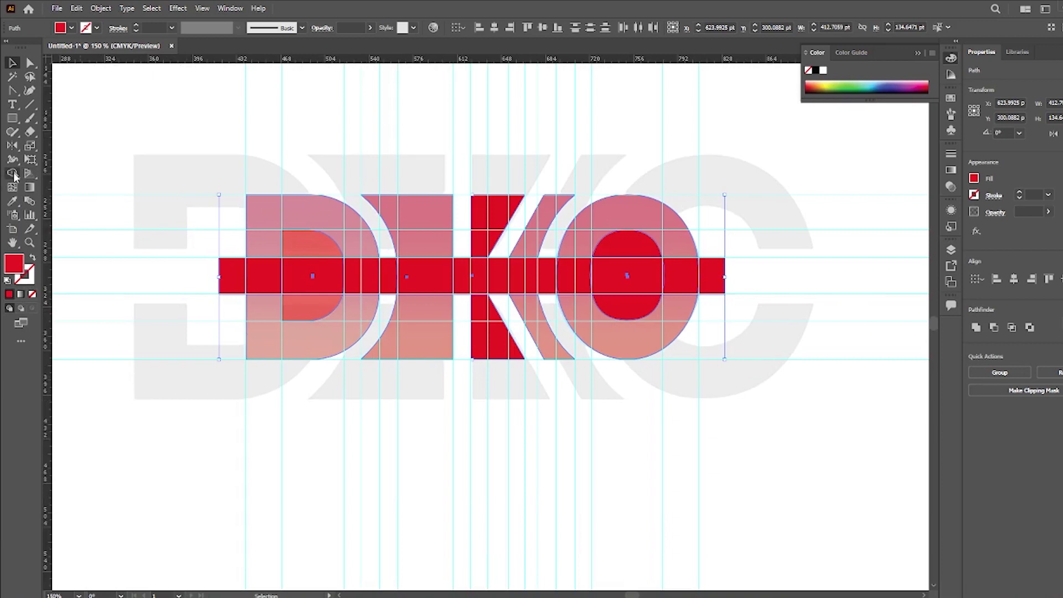
pyautogui.click(12, 175)
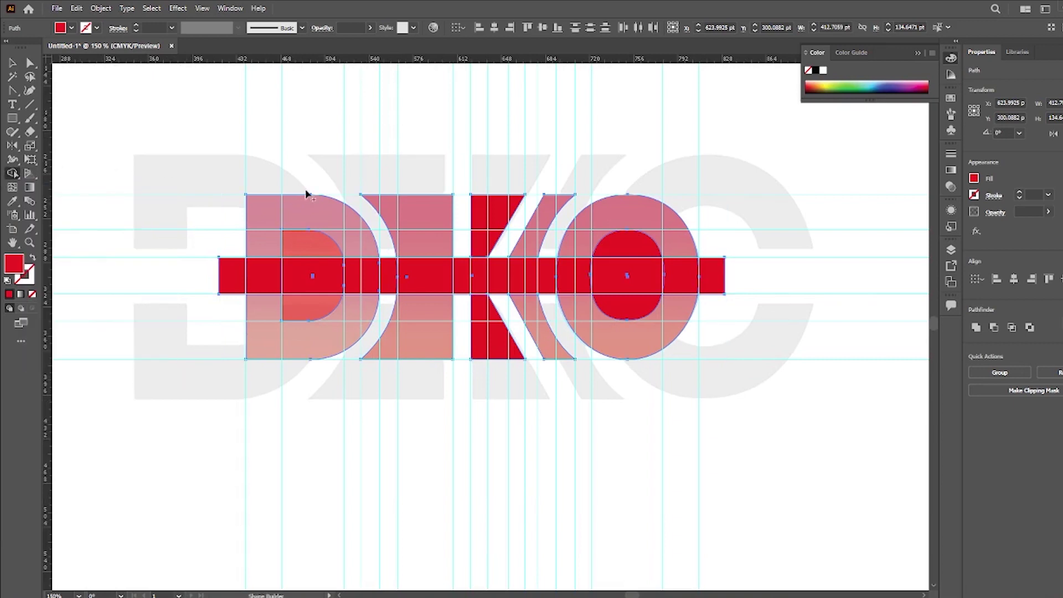
pyautogui.click(235, 278)
pyautogui.moveTo(212, 278); pyautogui.dragTo(733, 278)
# Step: Remove the upper and lower counter areas of the D and the O with the Shape Builder tool
pyautogui.scroll(1, 526, 263)
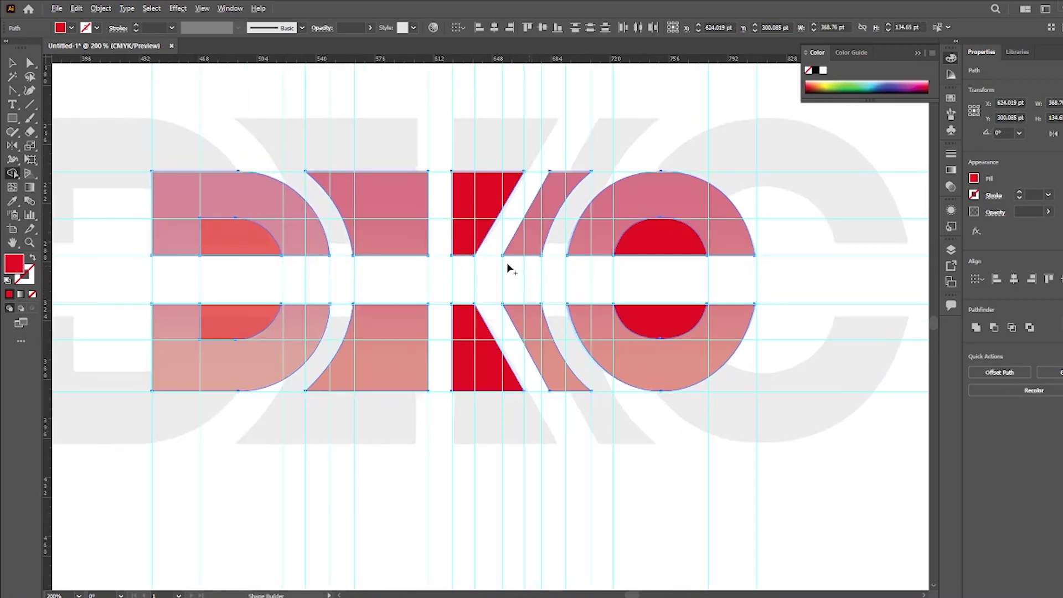
pyautogui.keyDown('alt'); pyautogui.click(246, 237); pyautogui.keyUp('alt')
pyautogui.keyDown('alt'); pyautogui.click(226, 323); pyautogui.keyUp('alt')
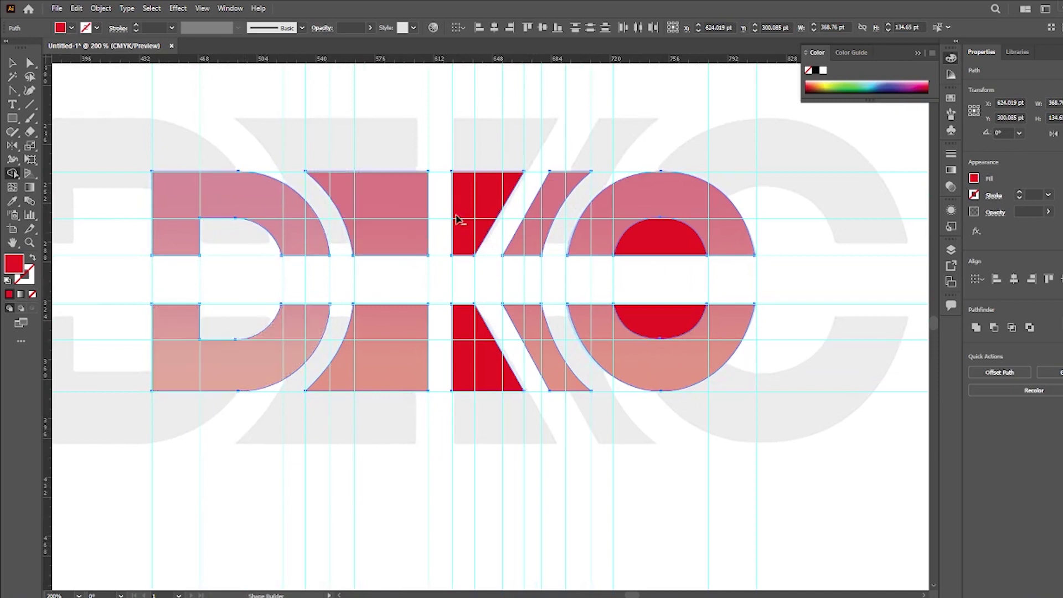
pyautogui.keyDown('alt'); pyautogui.click(638, 241); pyautogui.keyUp('alt')
pyautogui.keyDown('alt'); pyautogui.click(652, 315); pyautogui.keyUp('alt')
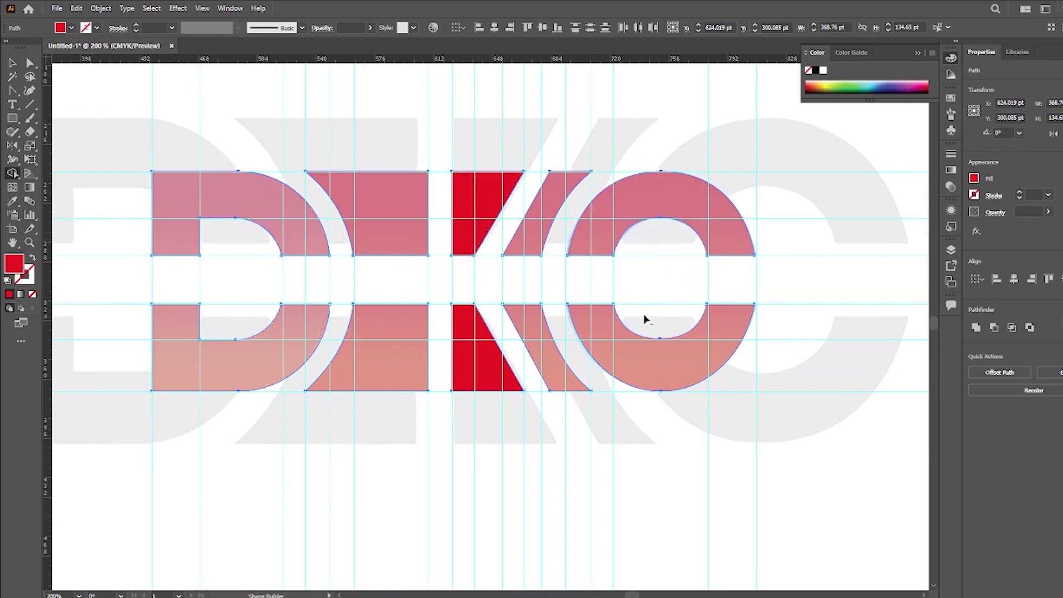
# Step: Unite all the DIKO letter pieces into one group with Pathfinder and close its panel
pyautogui.press('v')
pyautogui.click(191, 105)
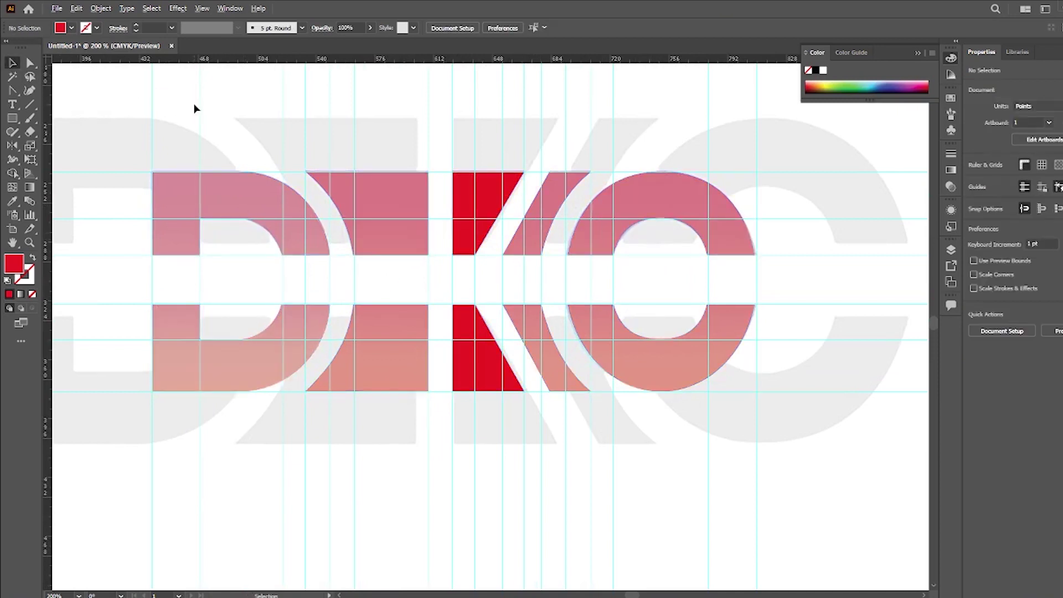
pyautogui.scroll(-1, 194, 107)
pyautogui.moveTo(142, 135); pyautogui.dragTo(579, 375)
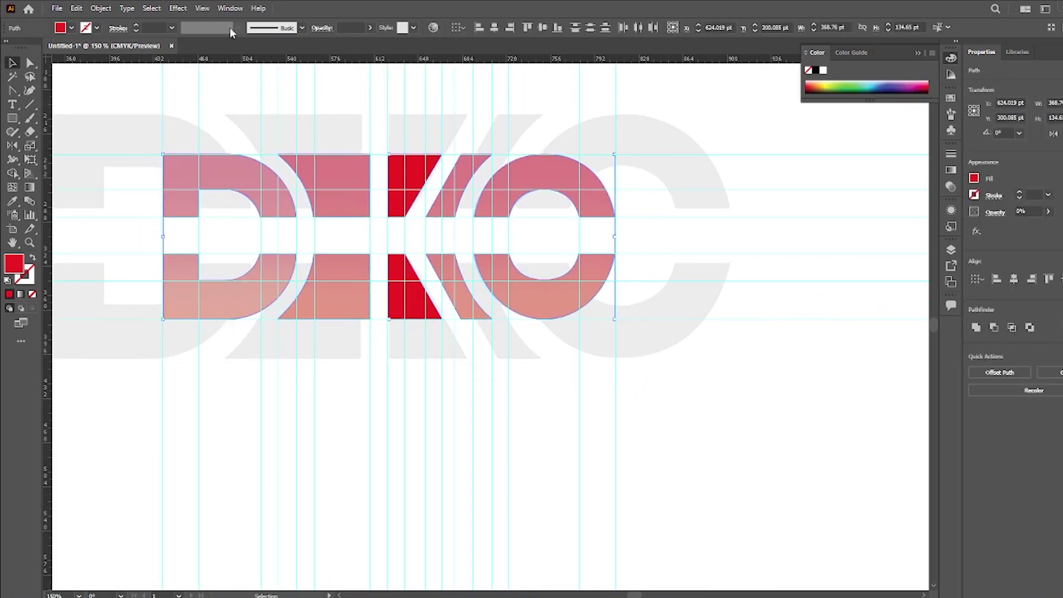
pyautogui.click(230, 8)
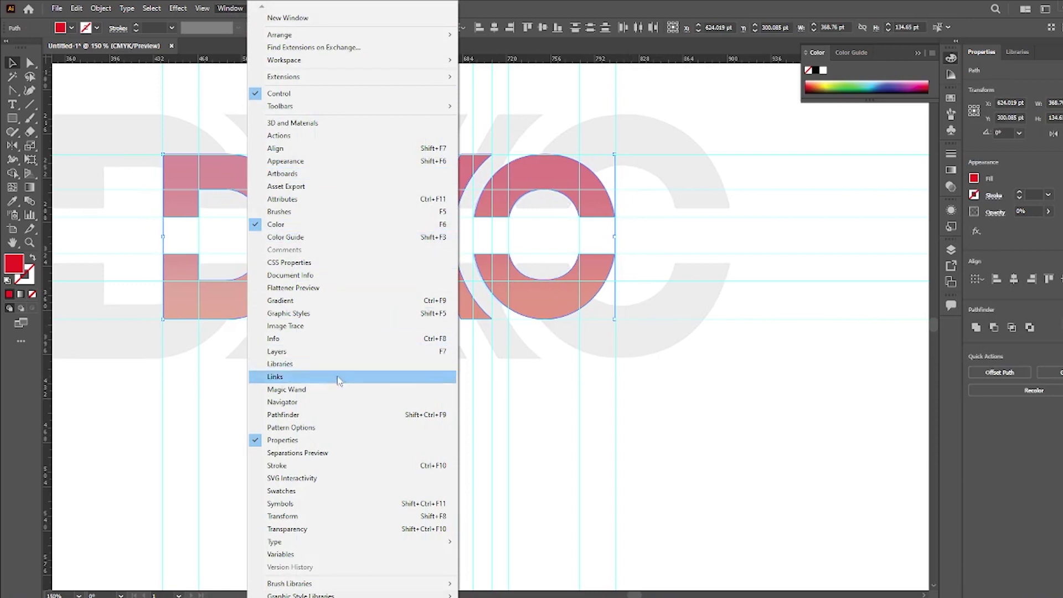
pyautogui.click(341, 415)
pyautogui.moveTo(457, 65); pyautogui.dragTo(691, 199)
pyautogui.click(666, 244)
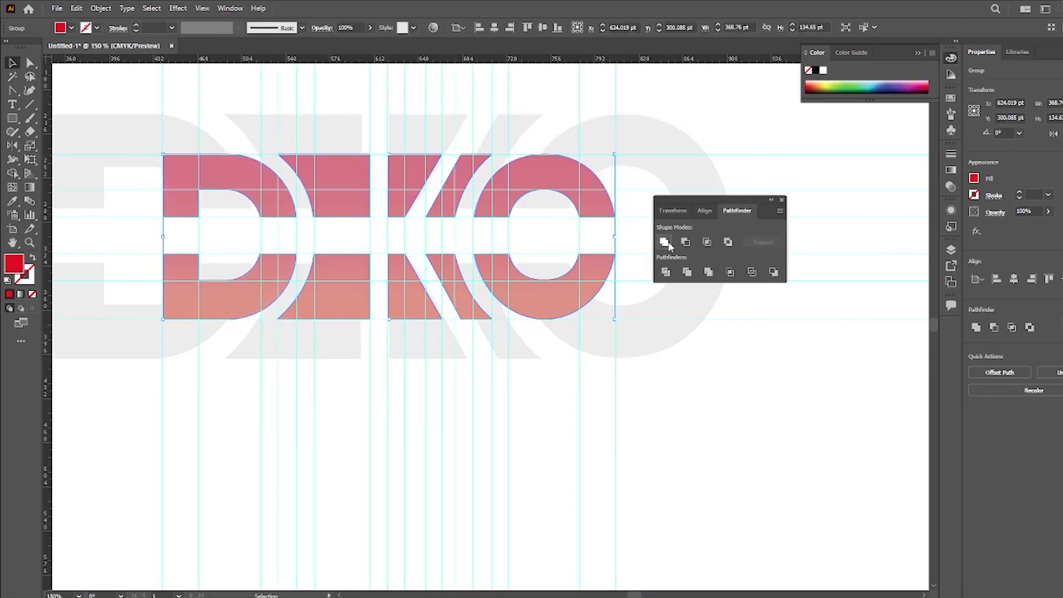
pyautogui.click(540, 145)
pyautogui.click(336, 178)
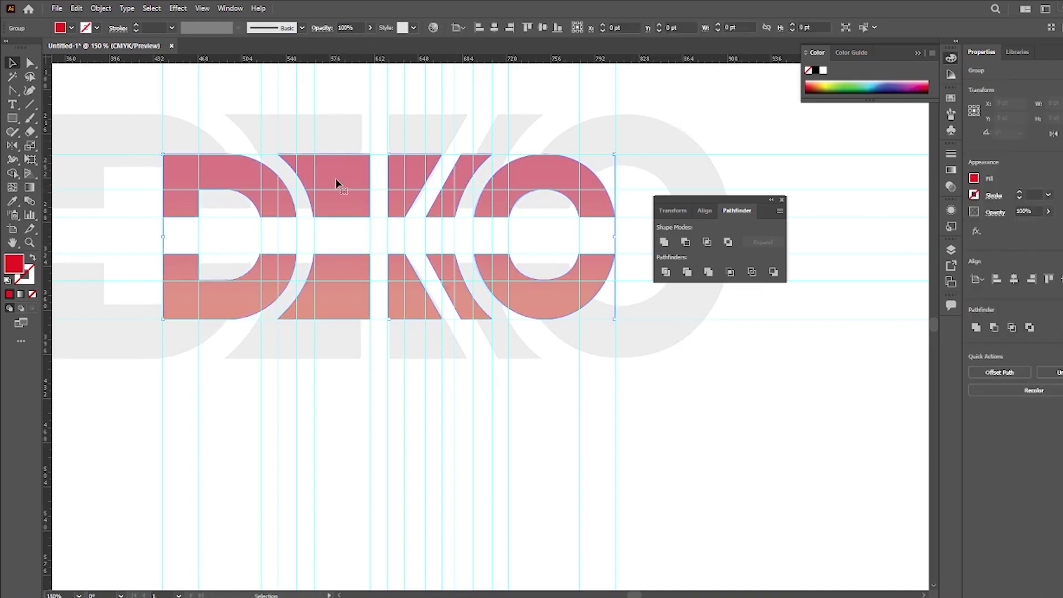
pyautogui.scroll(-1, 341, 178)
pyautogui.scroll(1, 347, 180)
pyautogui.scroll(2, 348, 180)
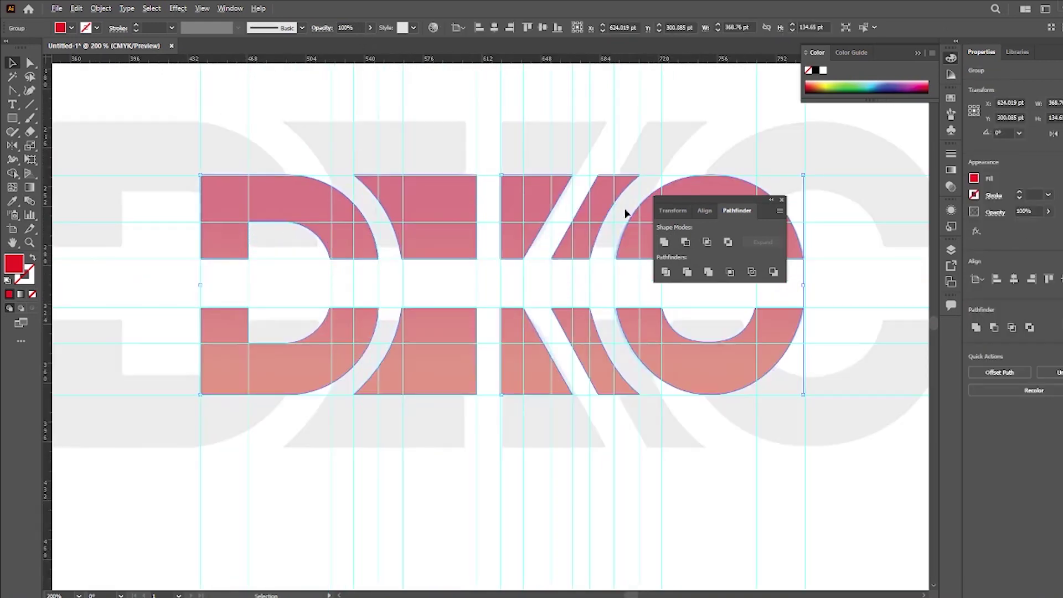
pyautogui.click(781, 202)
# Step: Fill the united letter group with solid blue 0000FF
pyautogui.scroll(1, 498, 237)
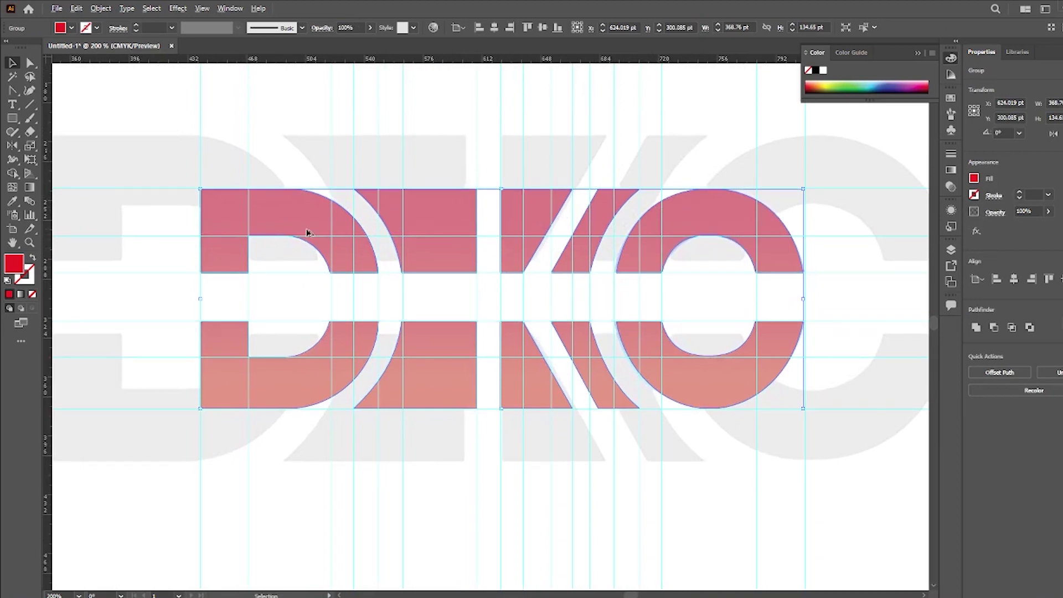
pyautogui.doubleClick(21, 272)
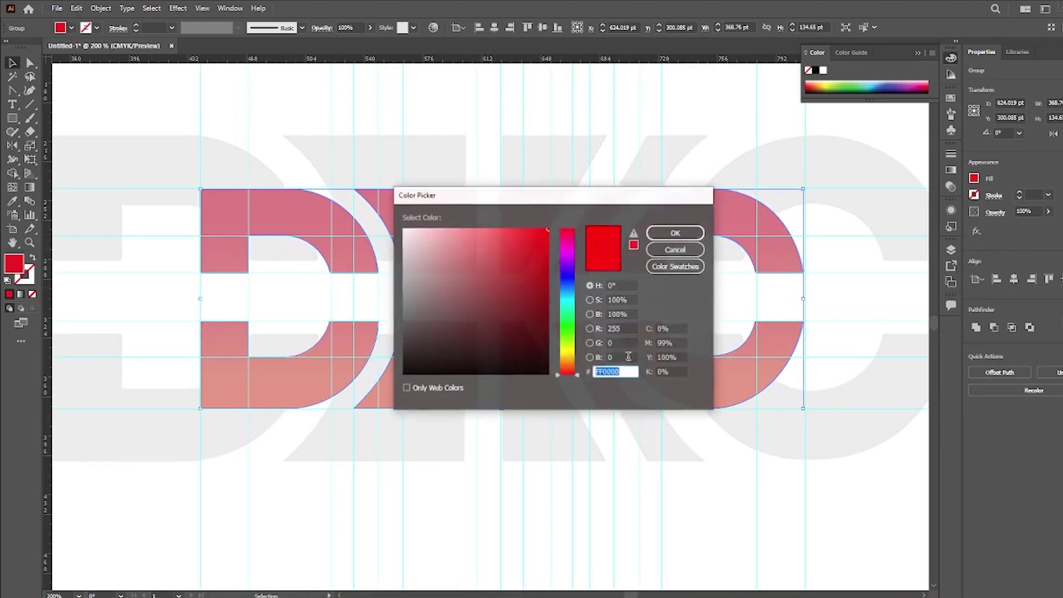
pyautogui.click(568, 277)
pyautogui.click(526, 250)
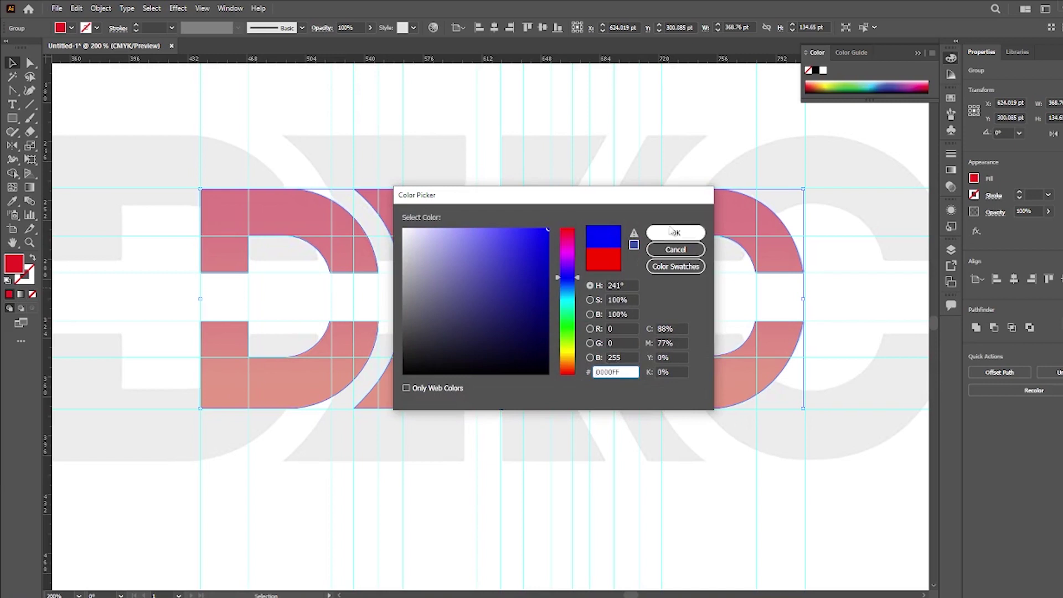
pyautogui.click(675, 233)
pyautogui.press('a')
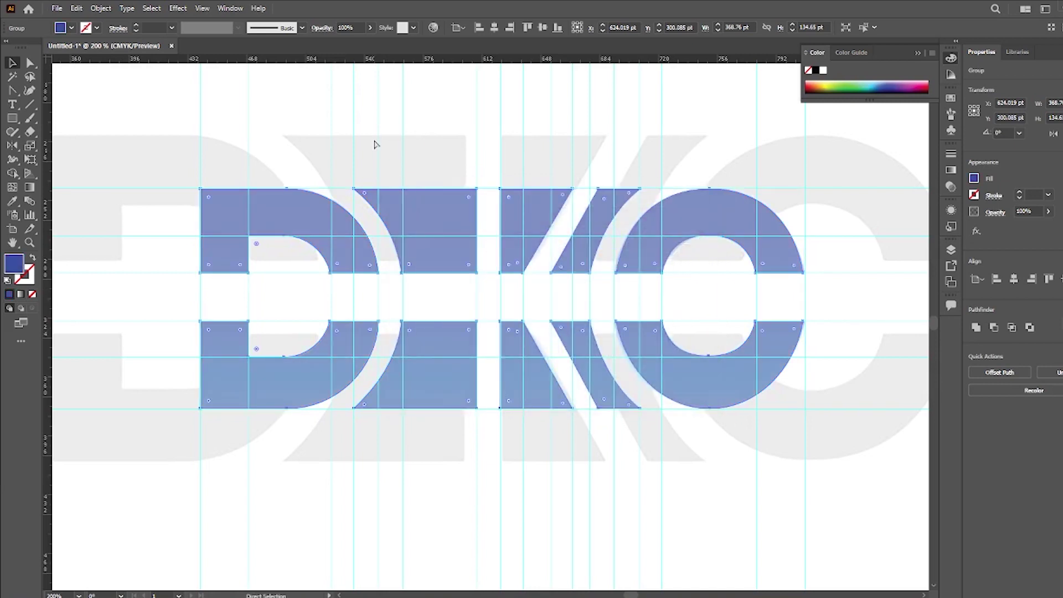
pyautogui.press('v')
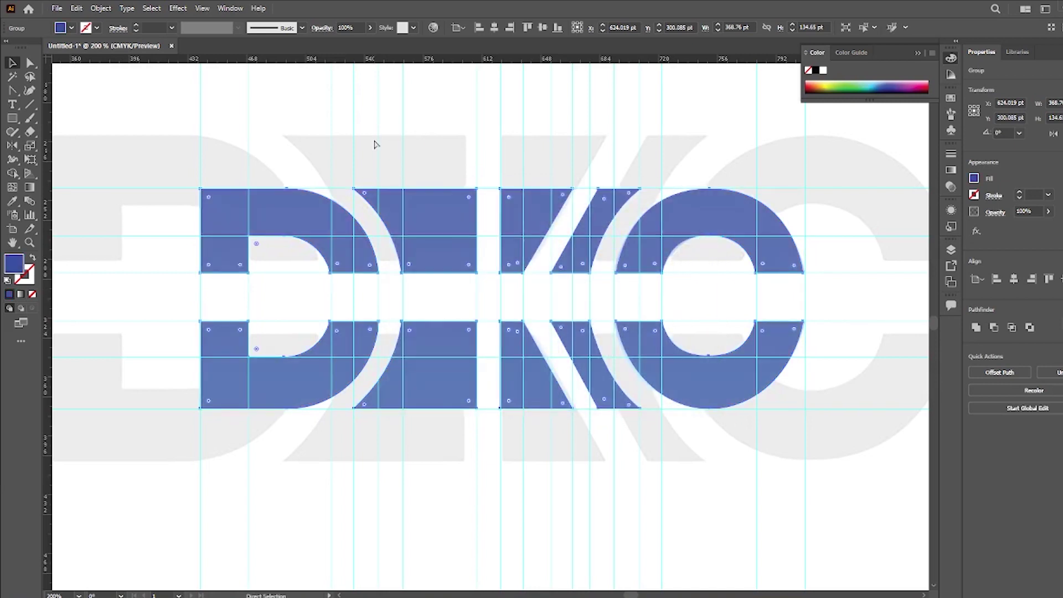
# Step: Make an enlarged copy of the blue letters from their center, about 551 by 201 pt, and fill it with grey A8A8A8
pyautogui.hotkey('ctrl', '-')
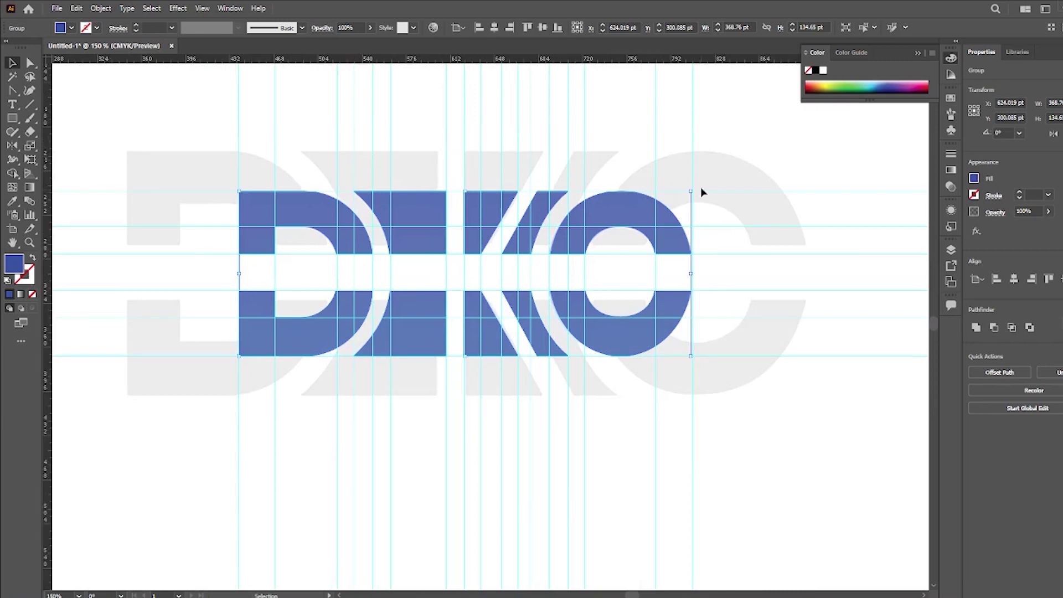
pyautogui.moveTo(690, 193); pyautogui.dragTo(801, 114)
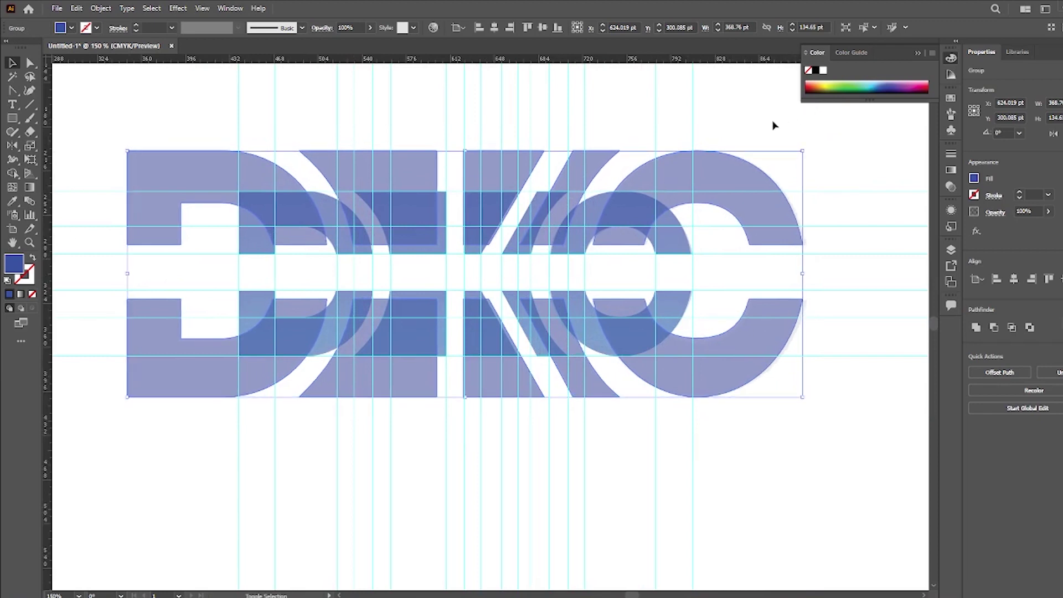
pyautogui.doubleClick(9, 268)
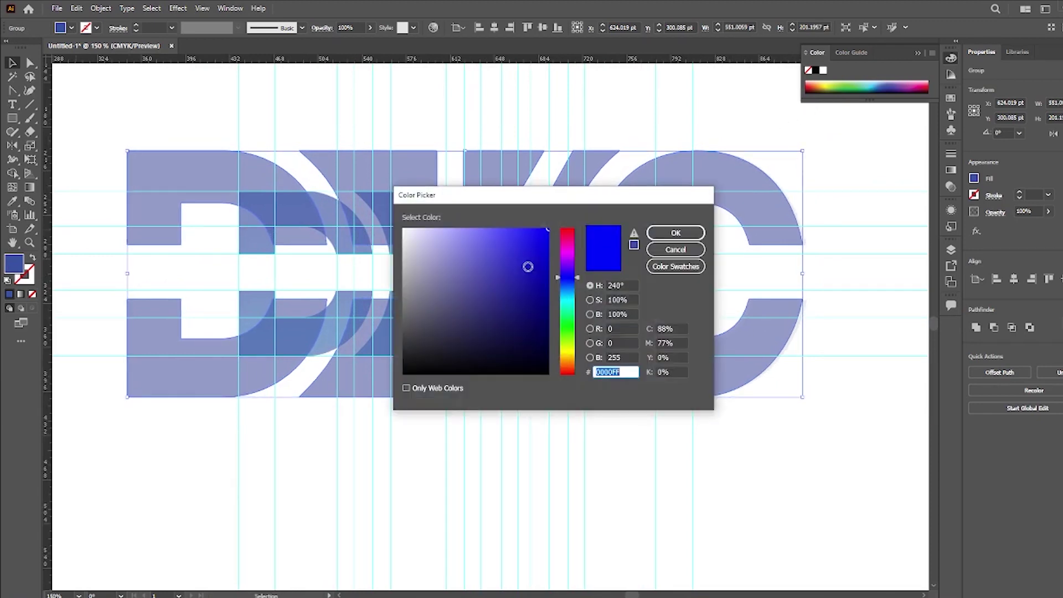
pyautogui.moveTo(407, 238); pyautogui.dragTo(392, 272)
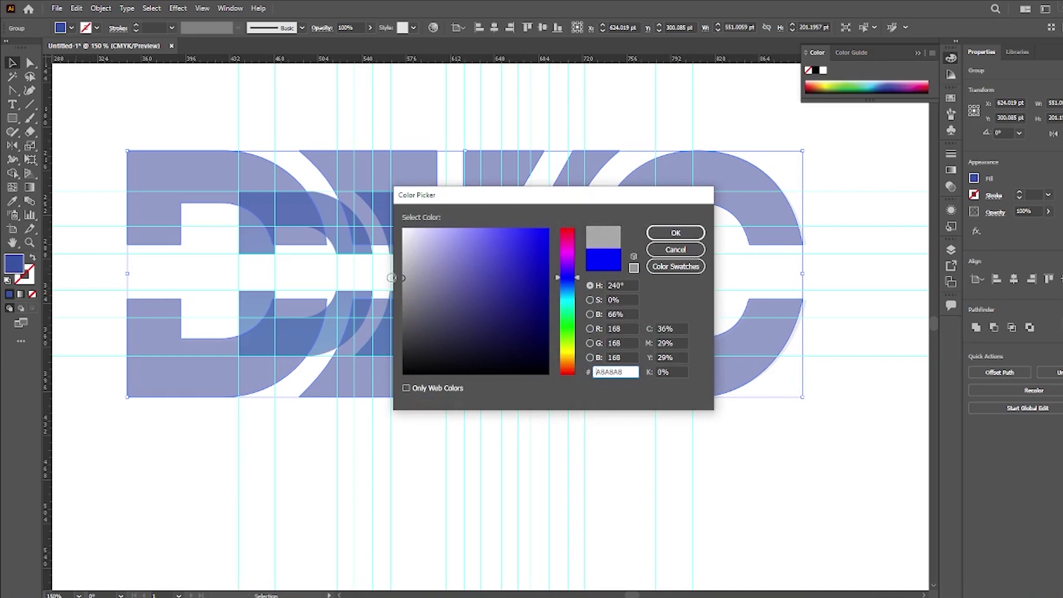
pyautogui.click(676, 233)
pyautogui.click(587, 106)
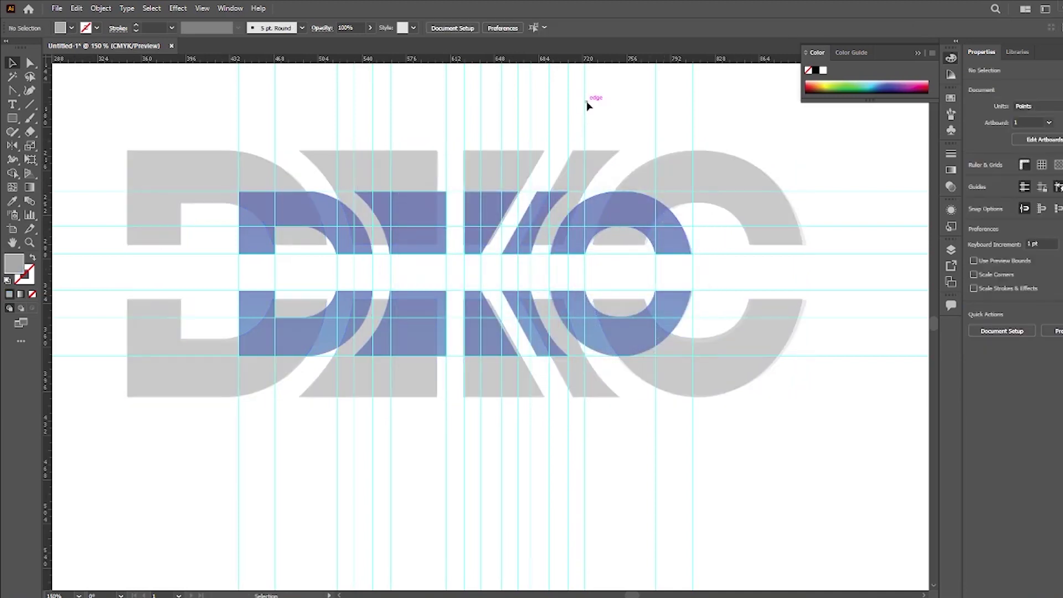
# Step: Give the smaller blue letters a linear gradient running from top to bottom at -90° across the whole group
pyautogui.scroll(1, 452, 199)
pyautogui.click(430, 229)
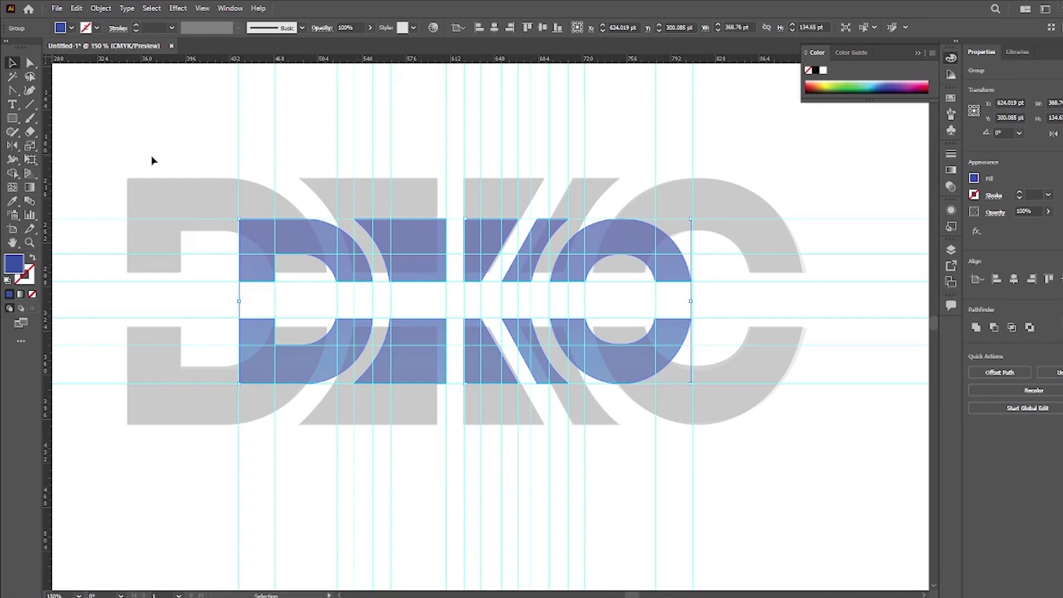
pyautogui.scroll(-1, 319, 242)
pyautogui.scroll(1, 240, 163)
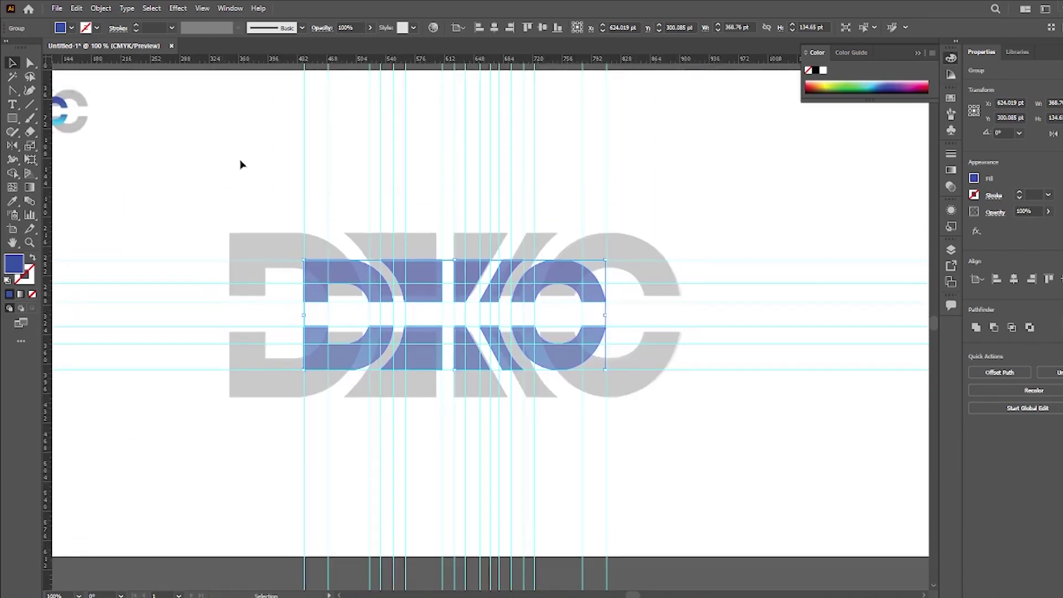
pyautogui.scroll(-1, 314, 183)
pyautogui.scroll(-1, 233, 229)
pyautogui.scroll(2, 235, 186)
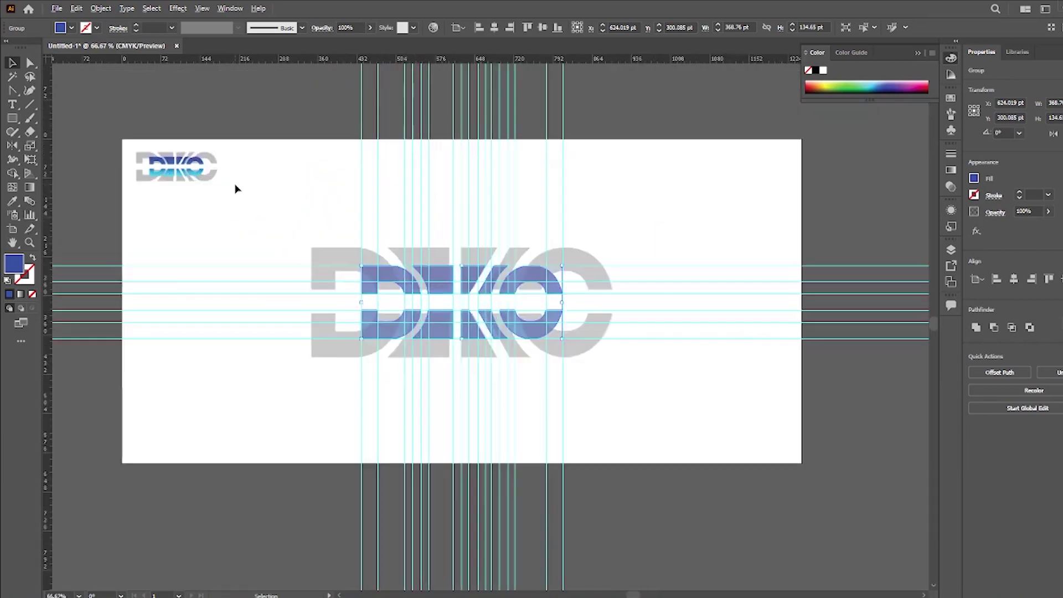
pyautogui.click(30, 188)
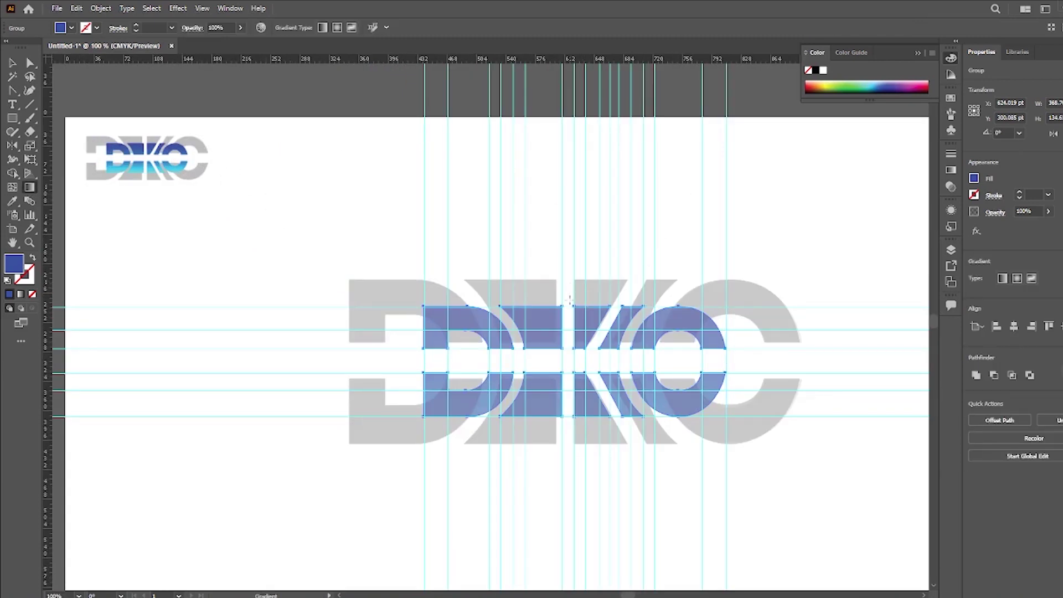
pyautogui.click(20, 294)
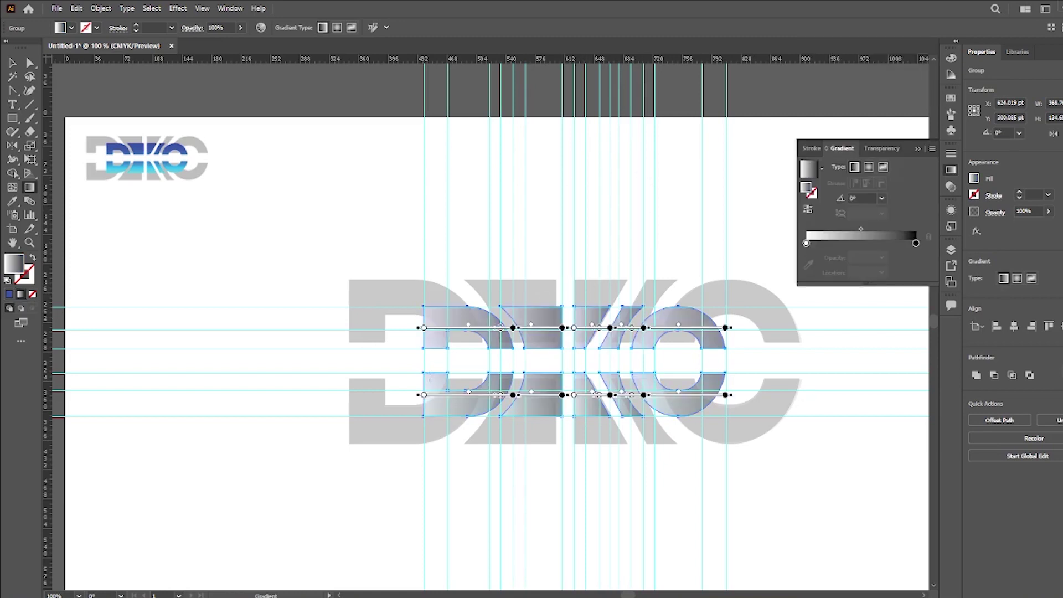
pyautogui.moveTo(538, 299); pyautogui.dragTo(538, 420)
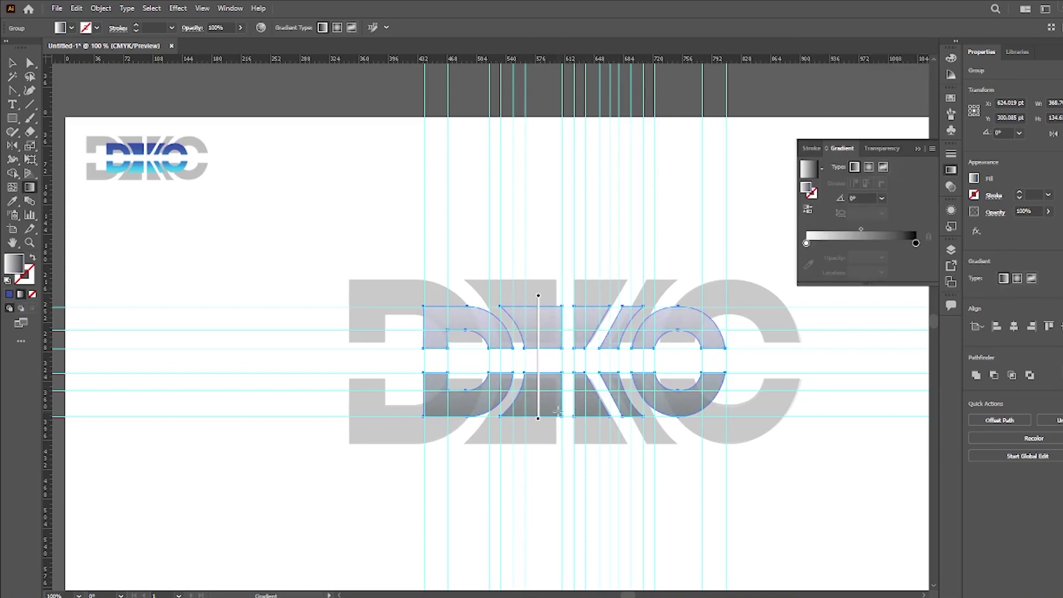
# Step: Color the gradient's start stop dark blue and end stop light cyan, sampling both from the small reference logo
pyautogui.click(806, 244)
pyautogui.click(809, 265)
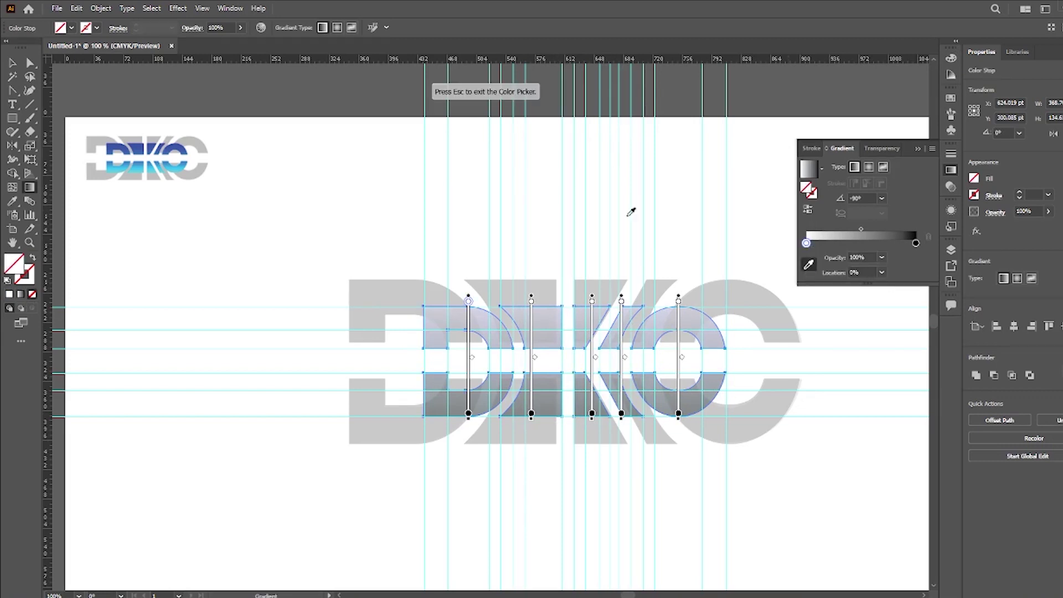
pyautogui.click(139, 142)
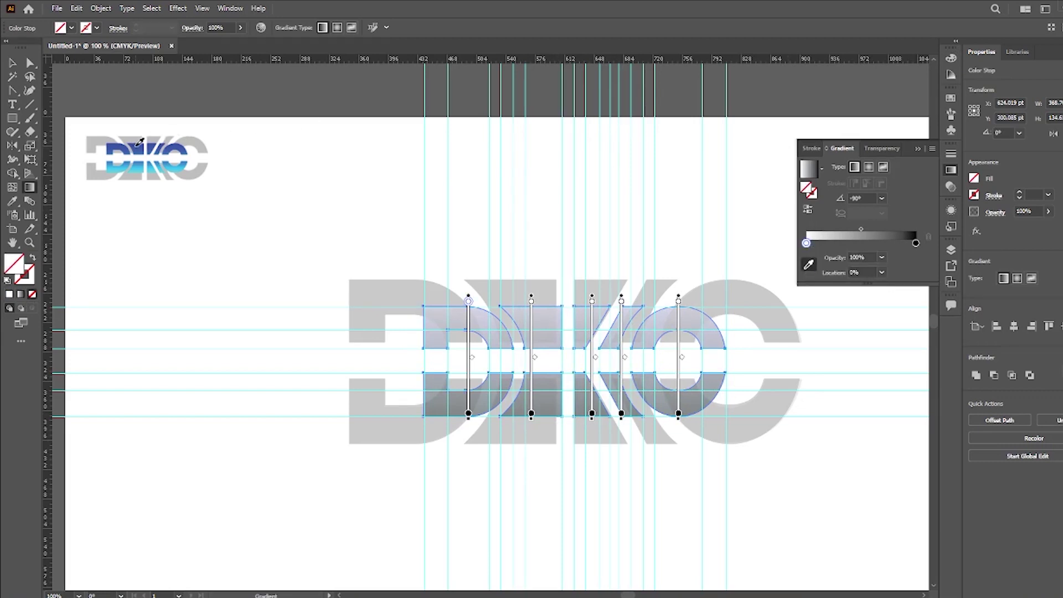
pyautogui.click(916, 244)
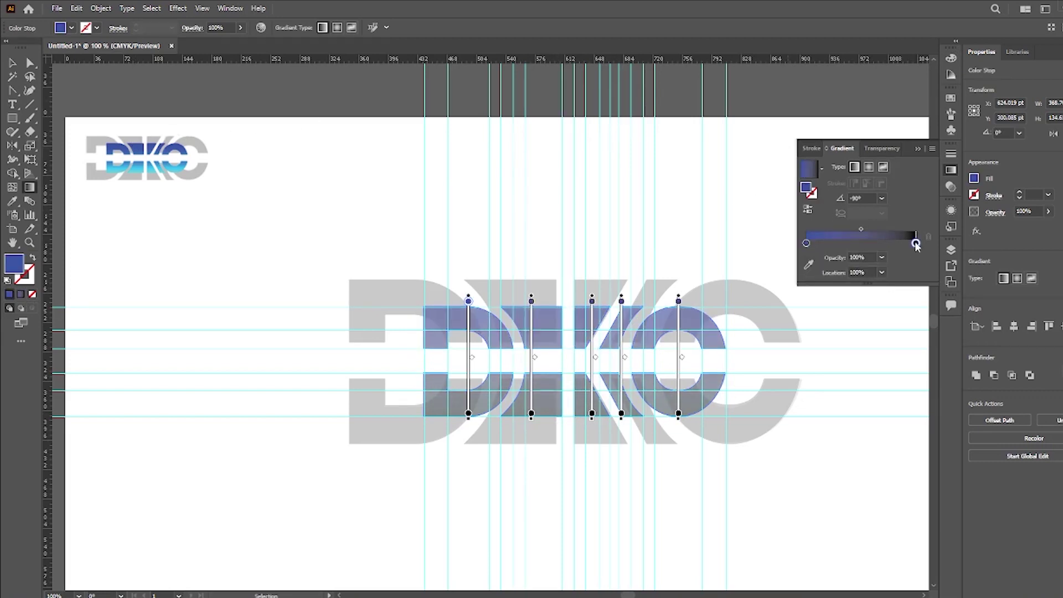
pyautogui.click(808, 265)
pyautogui.click(143, 168)
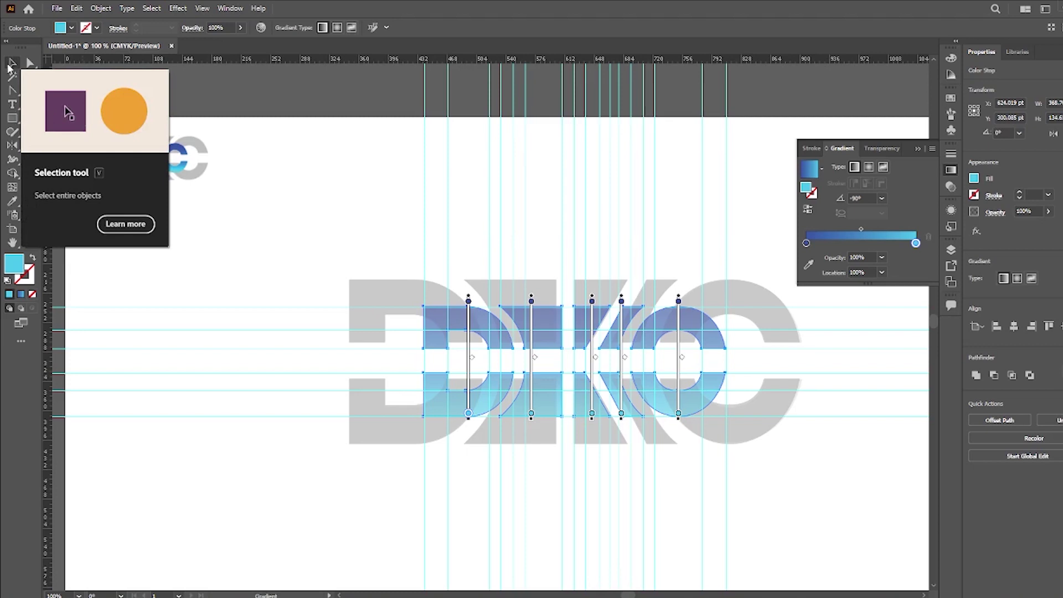
pyautogui.click(12, 64)
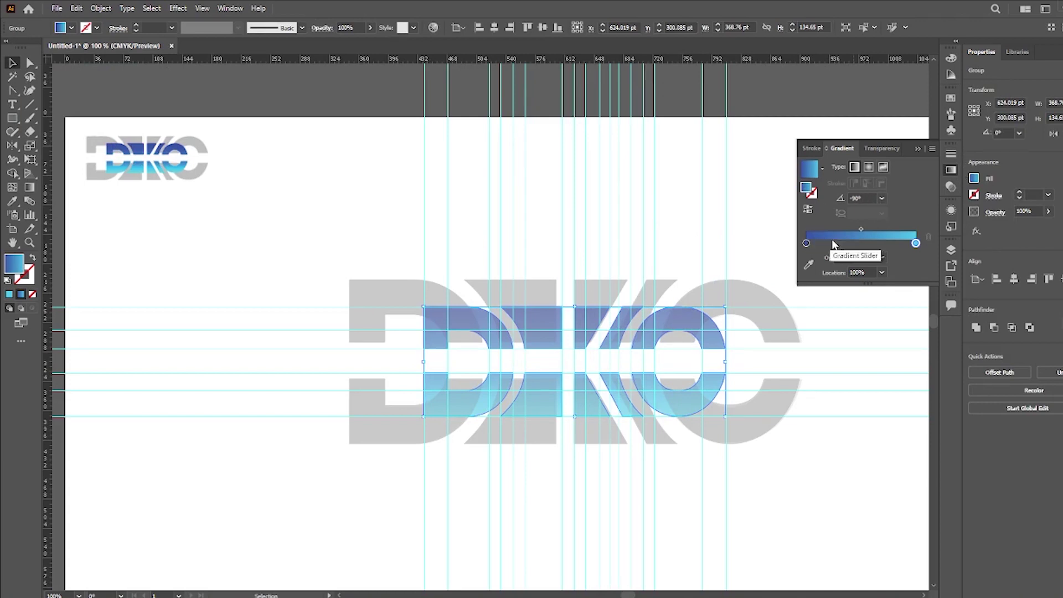
# Step: Set the gradient letter group's opacity to 100% and deselect it
pyautogui.click(355, 28)
pyautogui.write('1')
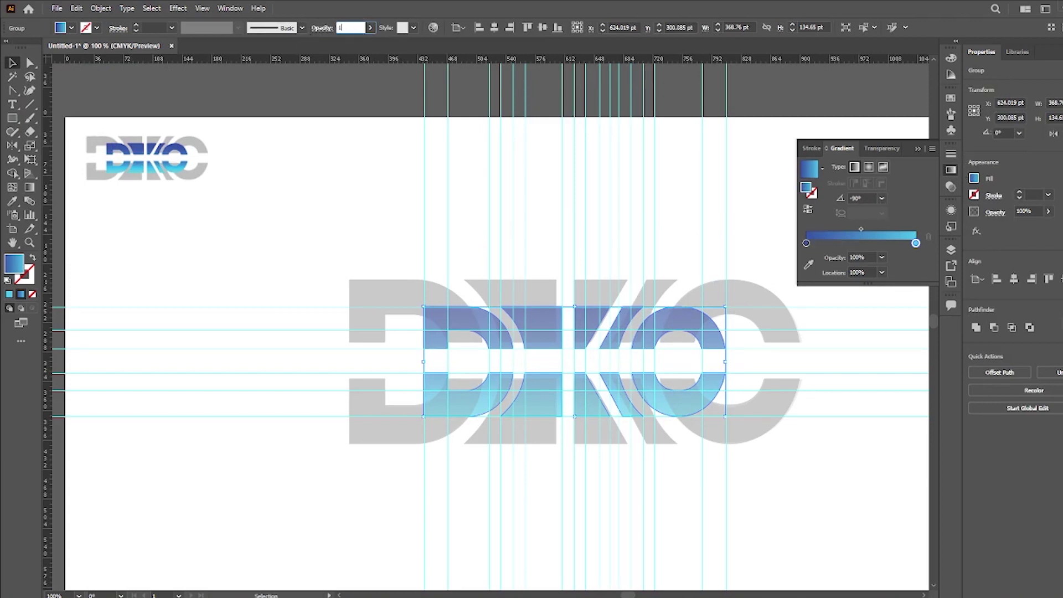
pyautogui.write('00')
pyautogui.press('Return')
pyautogui.click(310, 194)
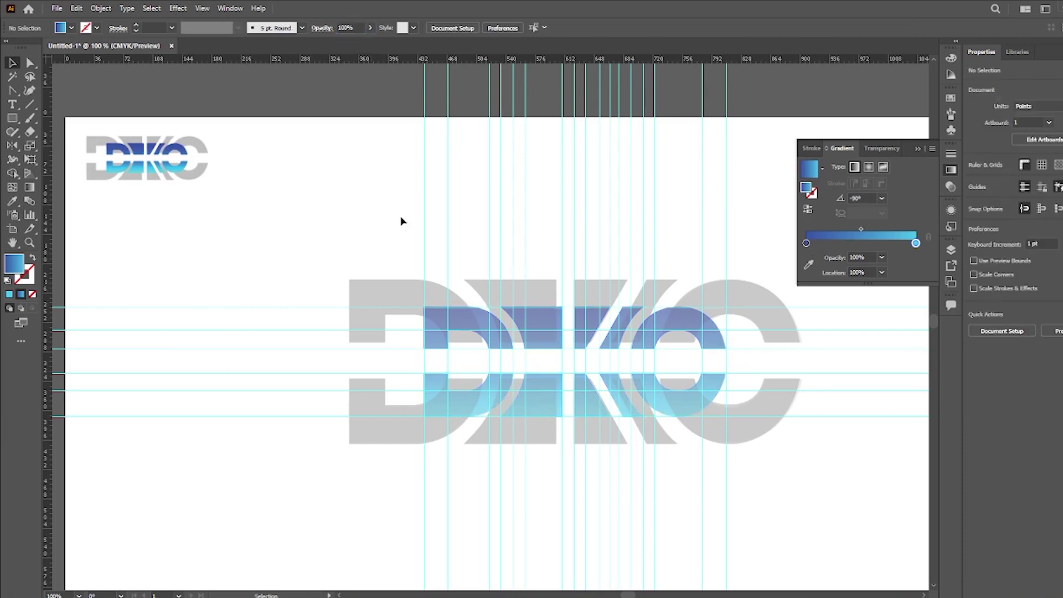
# Step: Replace the inner letters' gradient with a solid bright cyan fill and deselect them
pyautogui.click(482, 333)
pyautogui.click(9, 294)
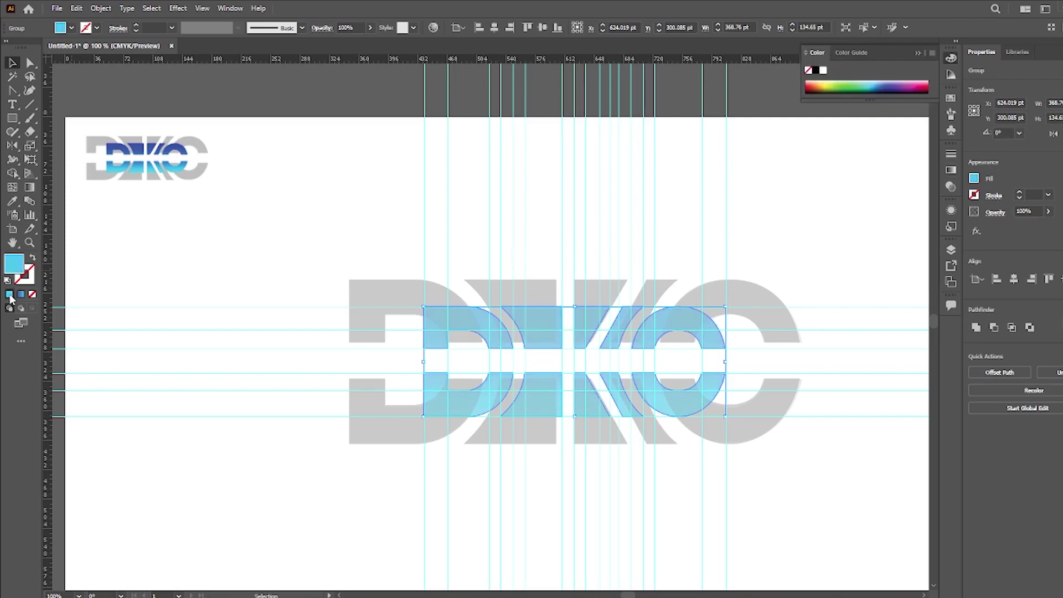
pyautogui.doubleClick(17, 268)
pyautogui.write('00CFFF')
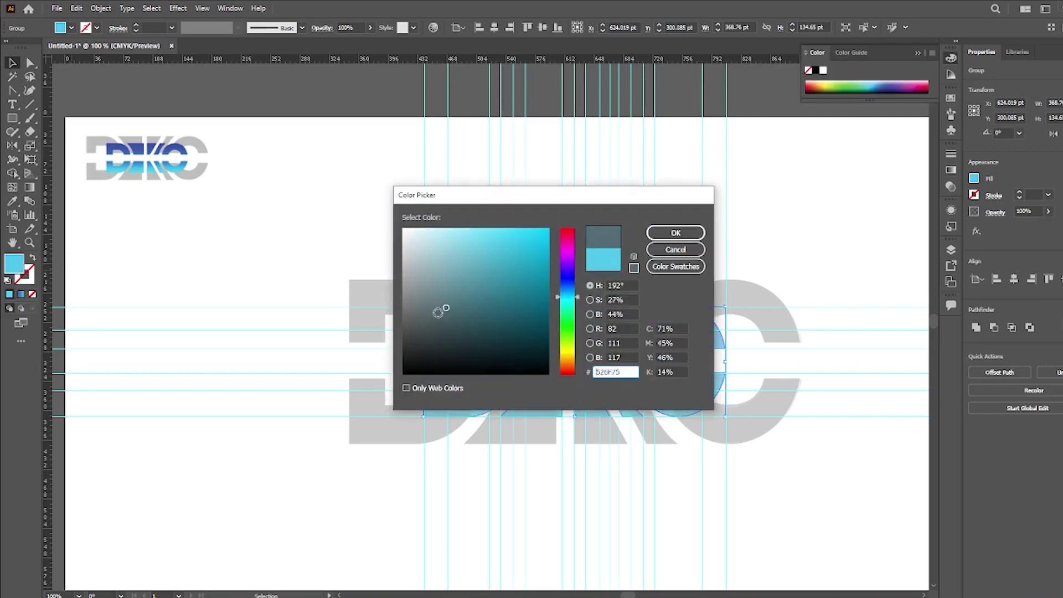
pyautogui.click(652, 232)
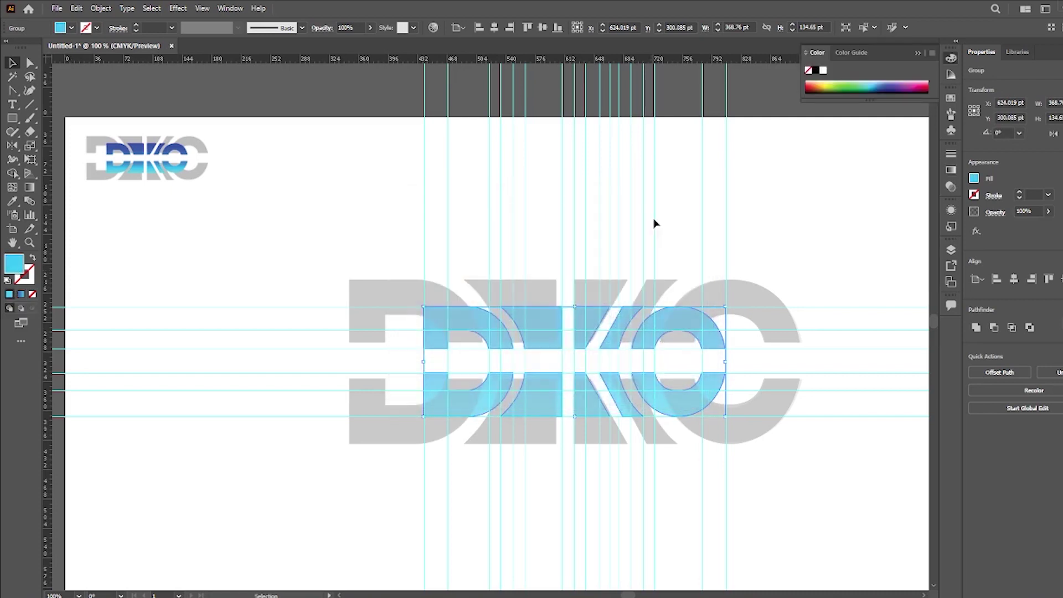
pyautogui.click(791, 230)
# Step: Undo the cyan fill, the gradient and the enlarged grey copy, back to the solid blue letters
pyautogui.scroll(-2, 633, 310)
pyautogui.scroll(5, 632, 311)
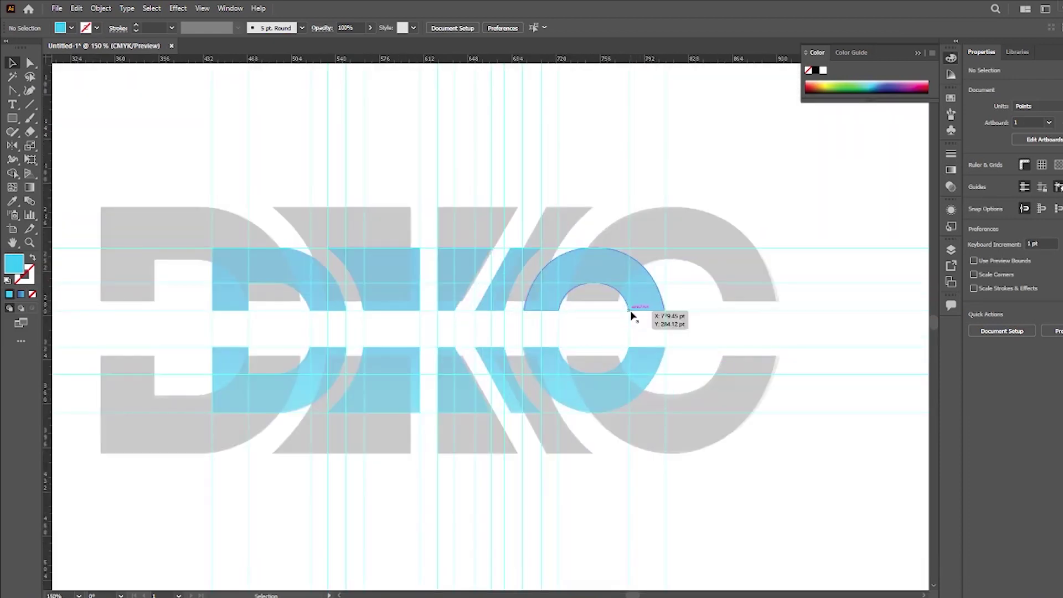
pyautogui.scroll(-2, 615, 278)
pyautogui.press('a')
pyautogui.hotkey('ctrl', 'a')
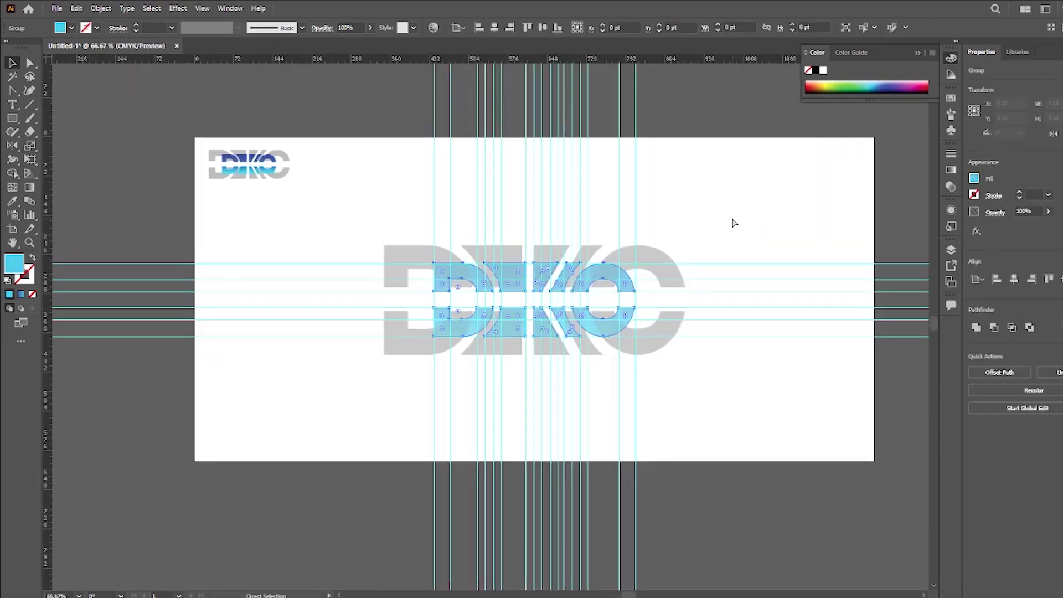
pyautogui.press('.')
pyautogui.press(',')
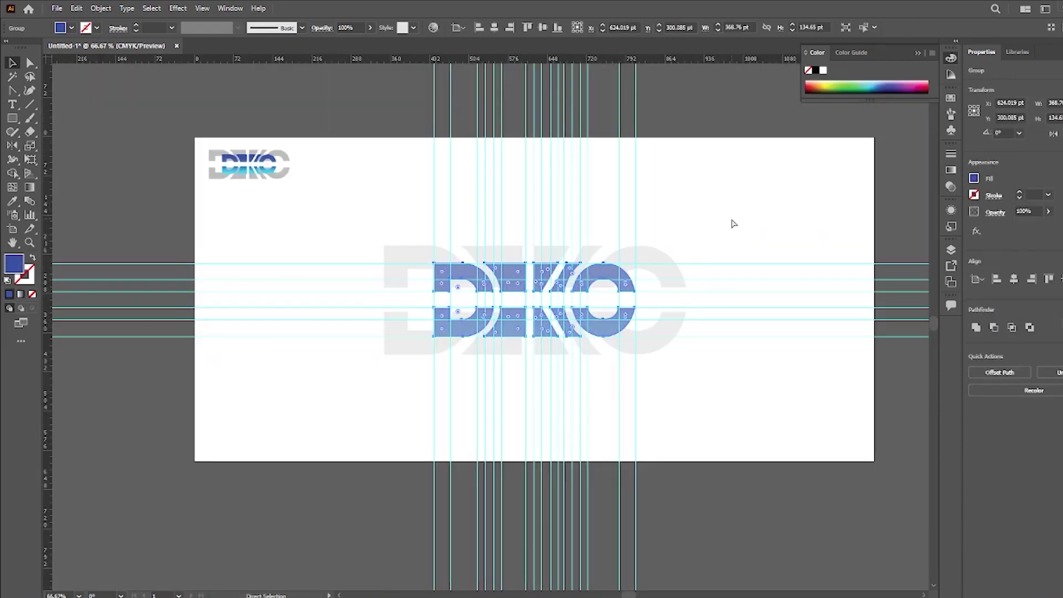
# Step: Set the opacity of all the red inner letter shapes to 100%
pyautogui.press('v')
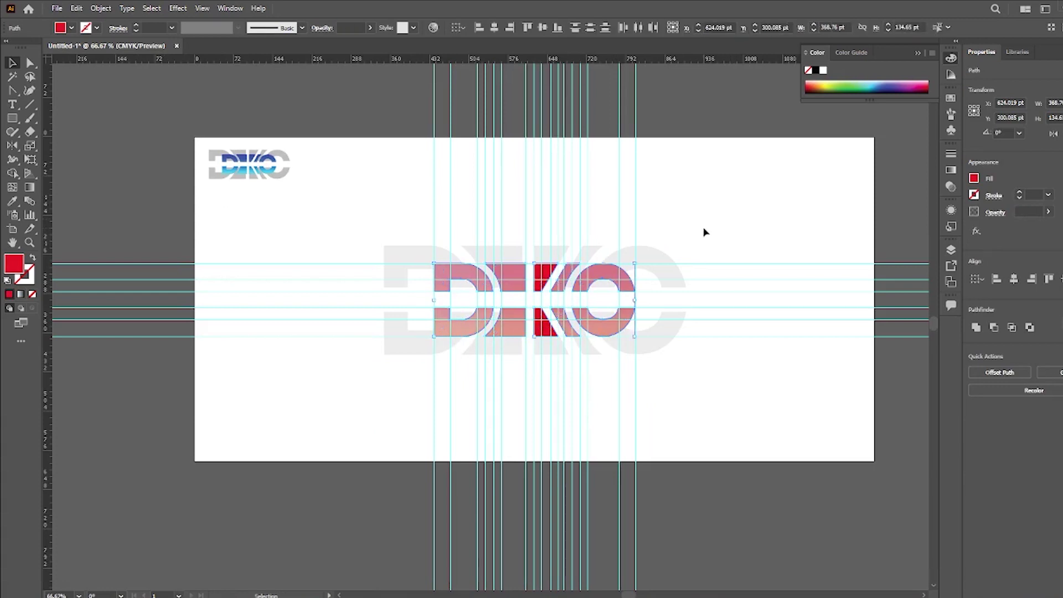
pyautogui.click(705, 230)
pyautogui.scroll(1, 659, 282)
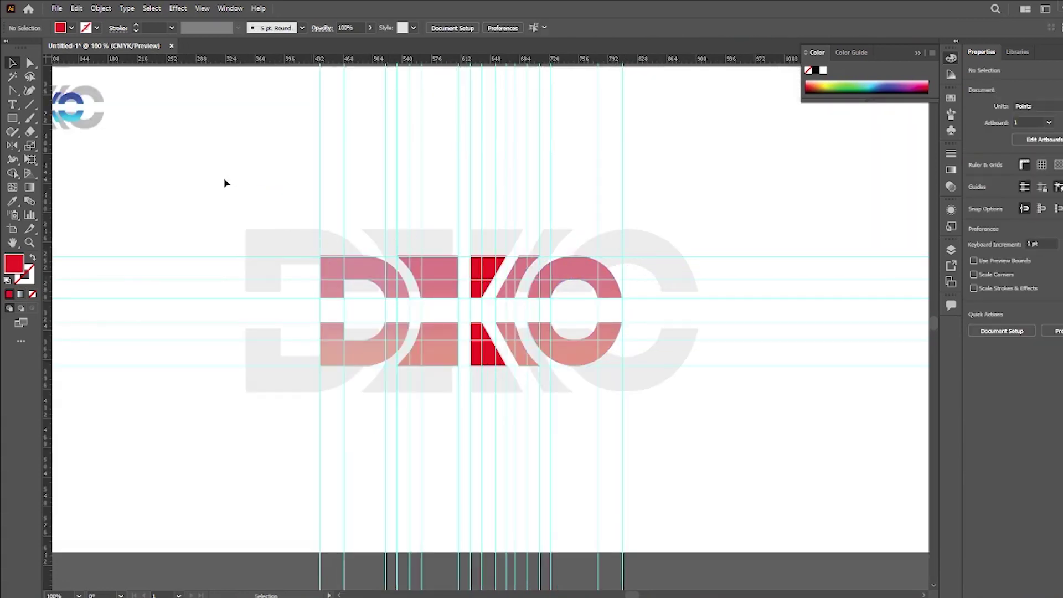
pyautogui.moveTo(225, 183); pyautogui.dragTo(703, 447)
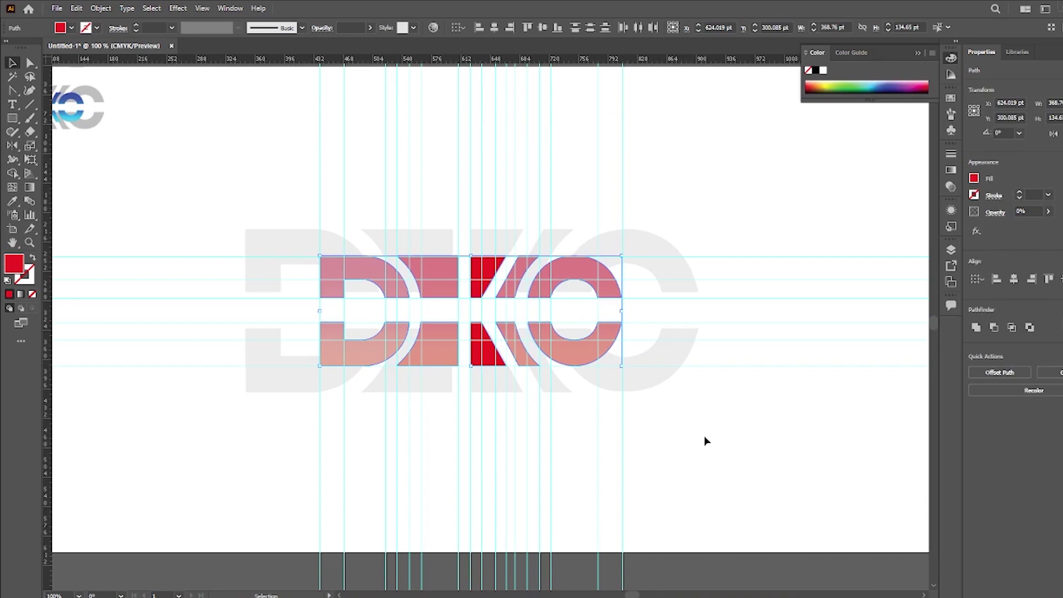
pyautogui.click(351, 27)
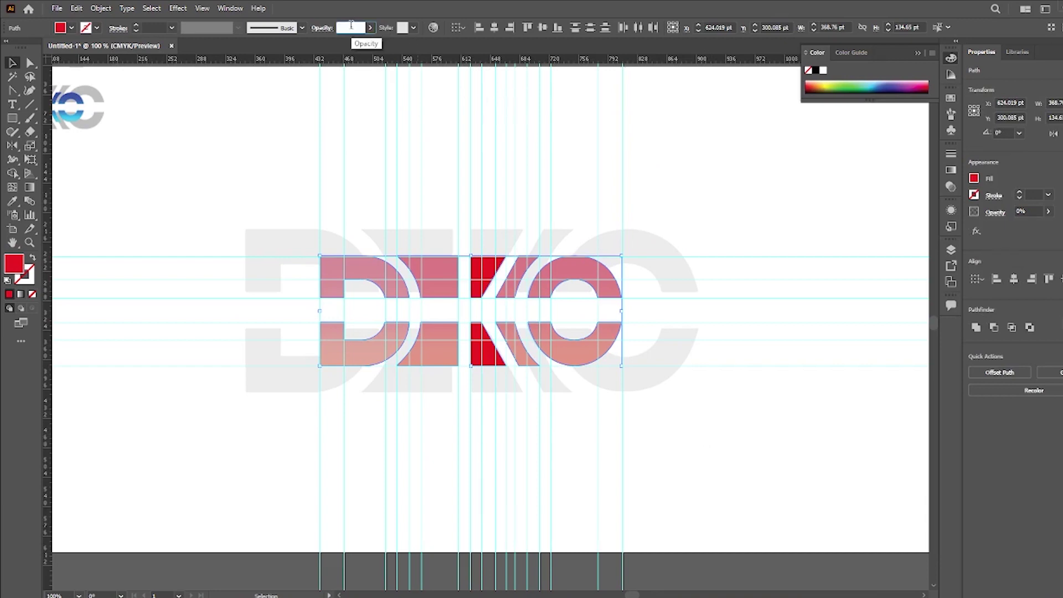
pyautogui.write('100')
pyautogui.press('Return')
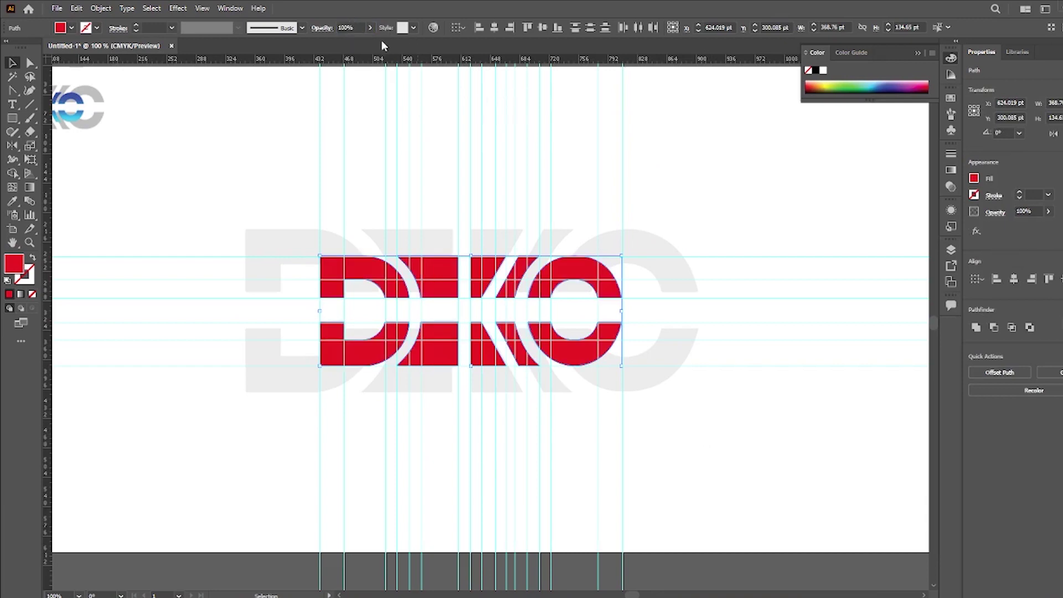
# Step: Group all the red letter shapes into one object and leave the group selected
pyautogui.click(722, 213)
pyautogui.click(229, 9)
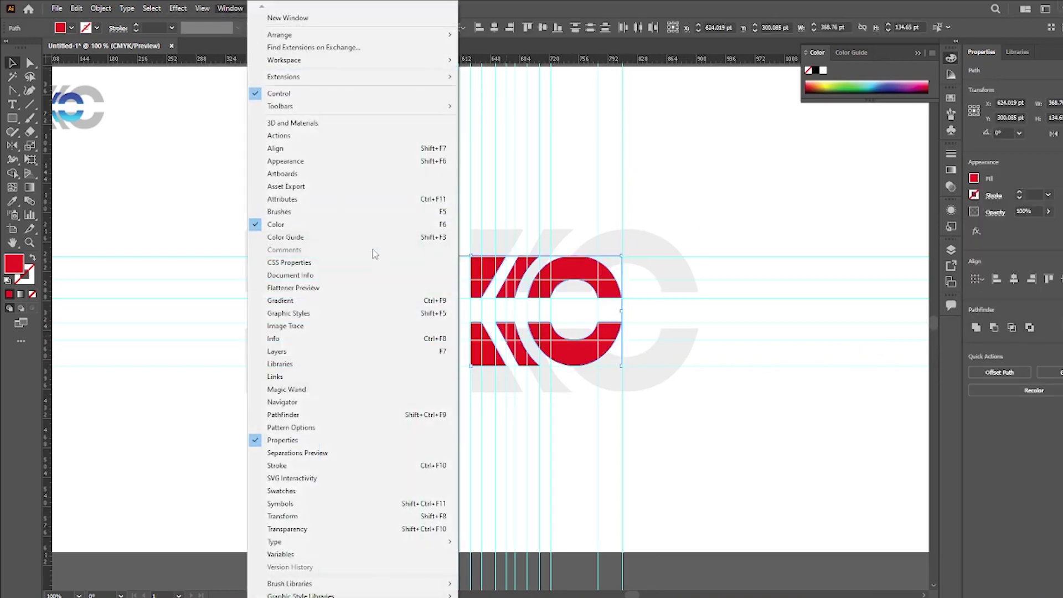
pyautogui.click(353, 414)
pyautogui.moveTo(681, 198); pyautogui.dragTo(696, 263)
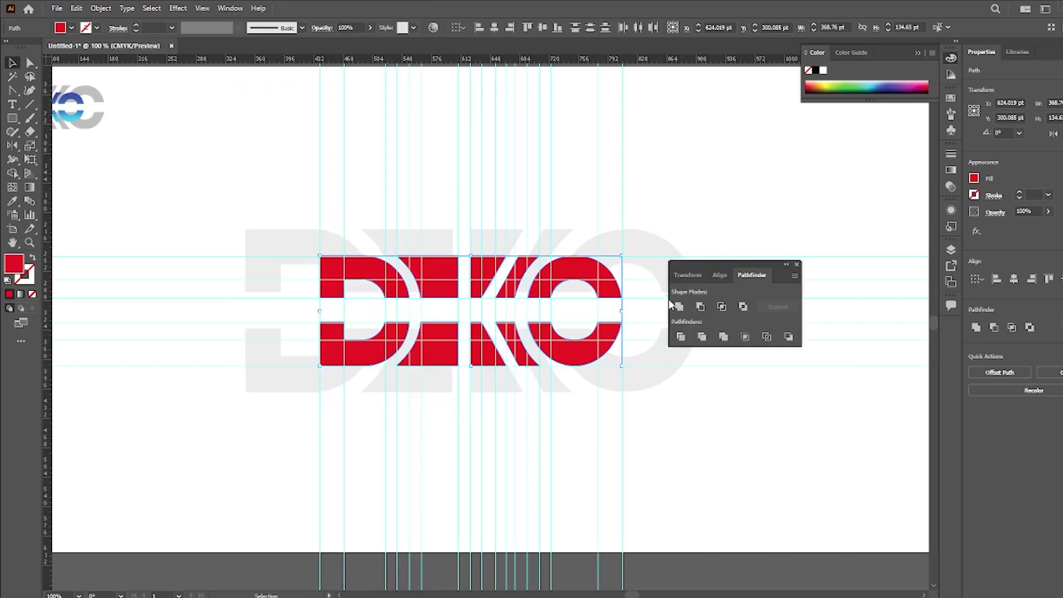
pyautogui.hotkey('ctrl', 'g')
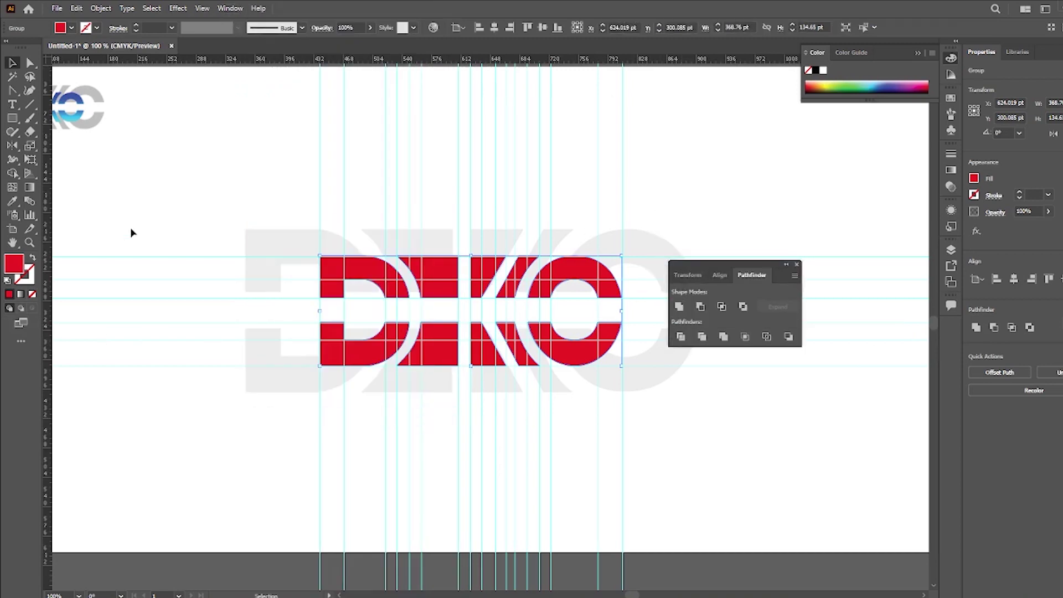
pyautogui.click(741, 237)
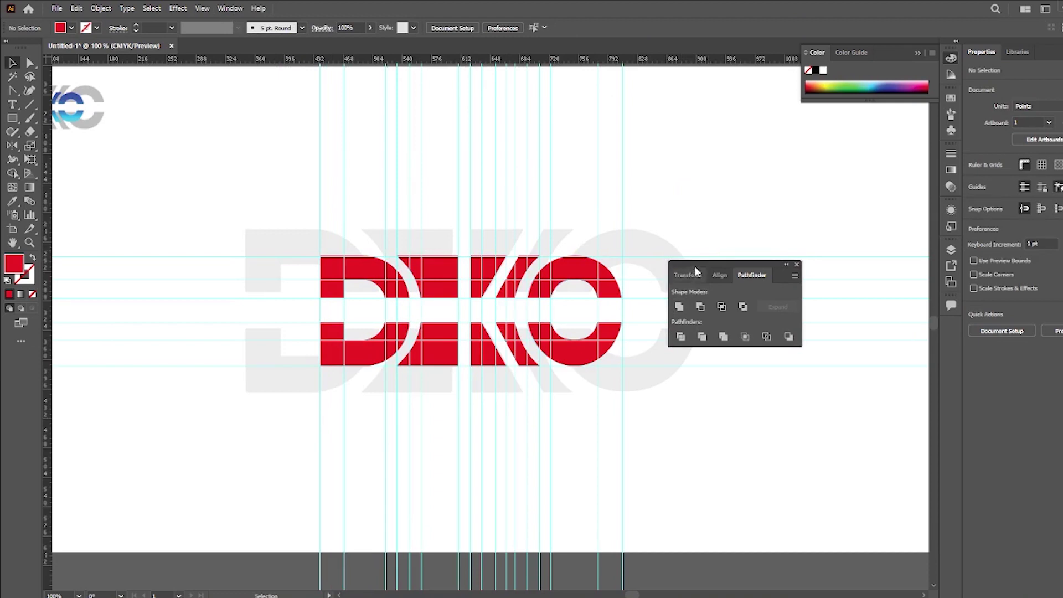
pyautogui.click(484, 284)
pyautogui.press('a')
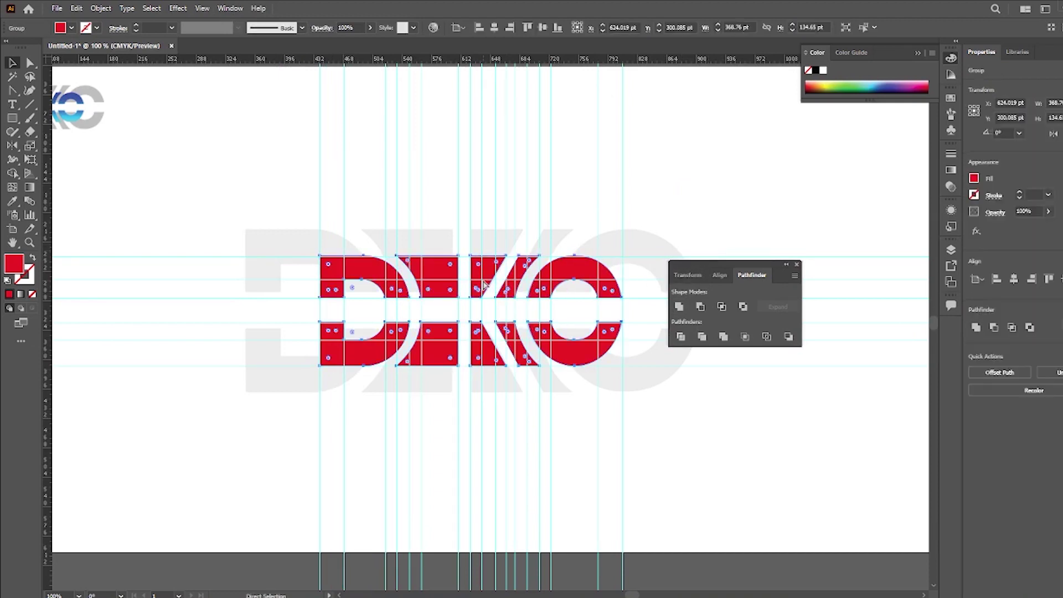
pyautogui.press('v')
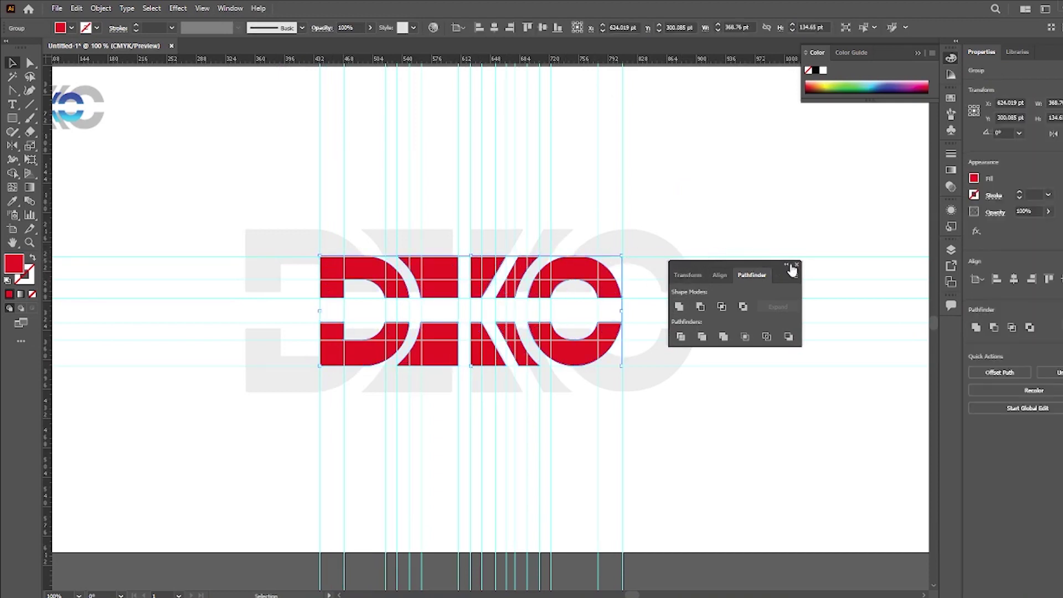
pyautogui.click(793, 268)
# Step: Paste a copy of the red letter group behind it and enlarge it from the center to about 550 by 201 pt
pyautogui.scroll(1, 507, 295)
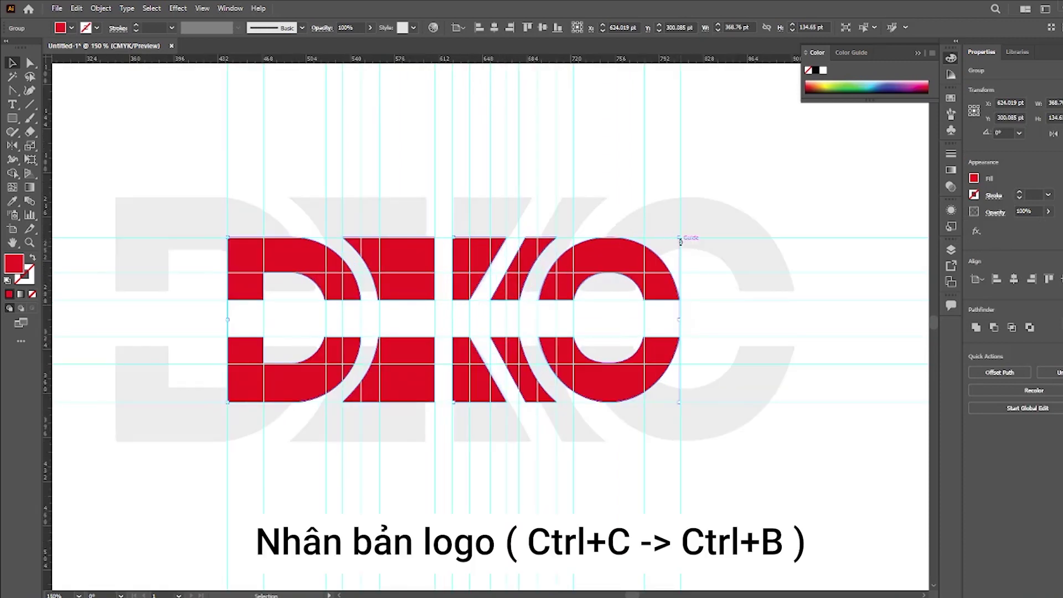
pyautogui.scroll(-1, 676, 251)
pyautogui.hotkey('ctrl', 'c')
pyautogui.hotkey('ctrl', 'b')
pyautogui.moveTo(672, 233); pyautogui.dragTo(753, 205)
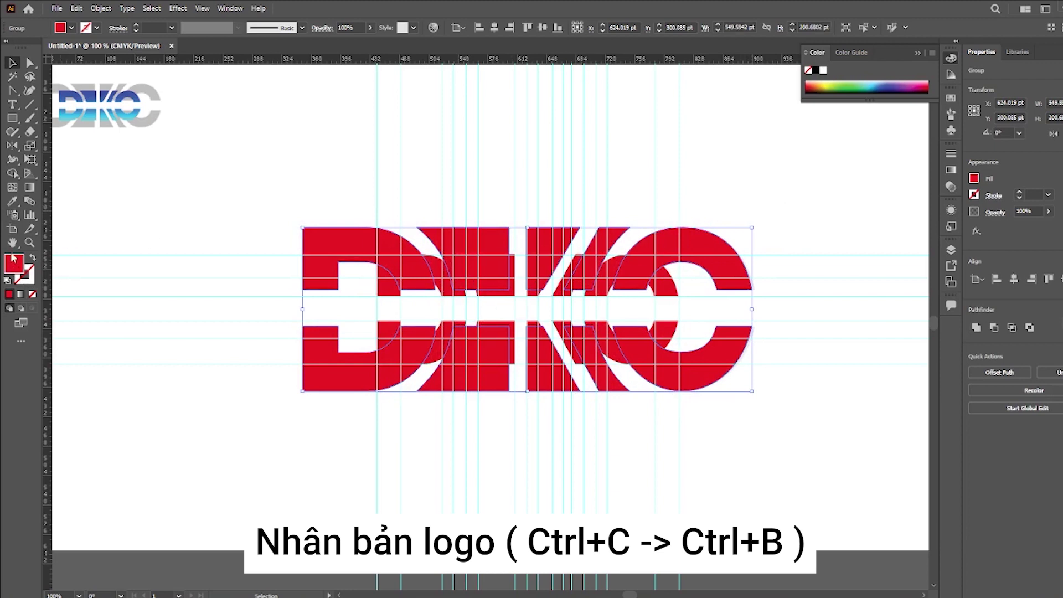
# Step: Recolor the enlarged back copy with the grey sampled from the small reference logo, and deselect it
pyautogui.click(12, 201)
pyautogui.click(156, 96)
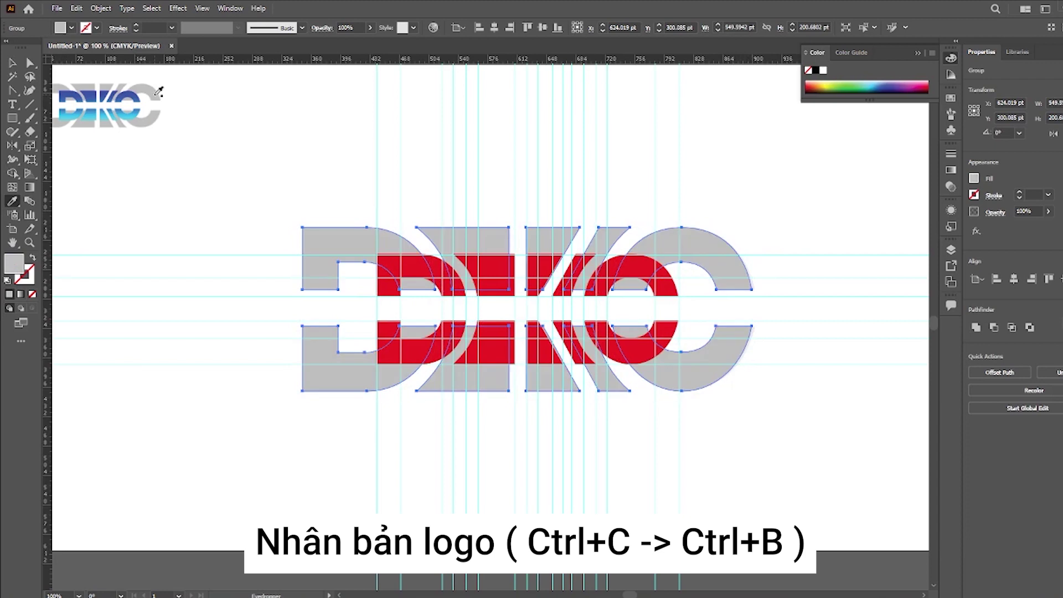
pyautogui.click(12, 62)
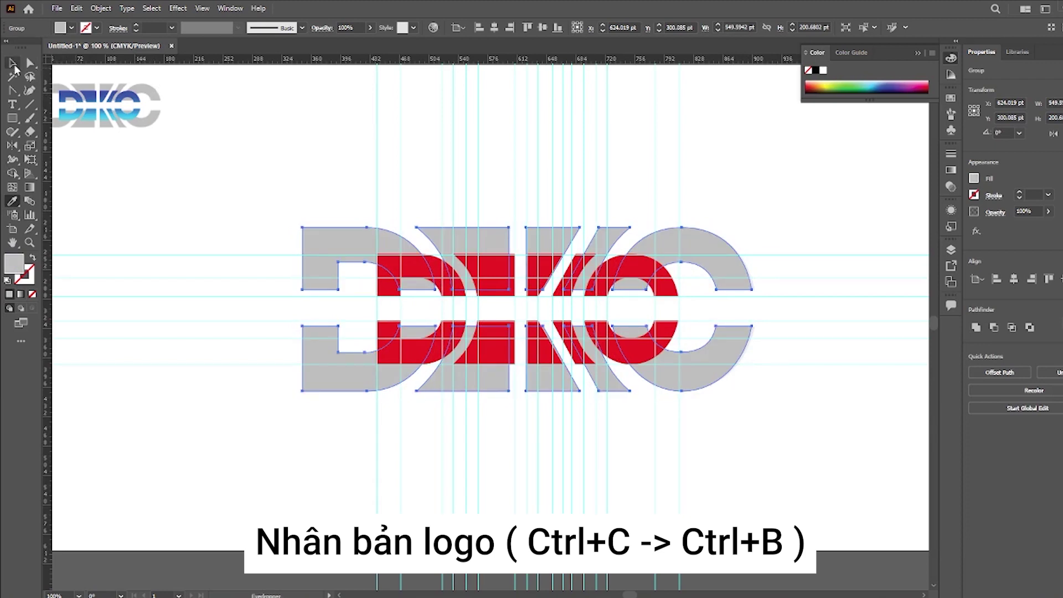
pyautogui.click(256, 122)
# Step: Apply a linear gradient to the red letter group, running vertically from the letters' top edge to their bottom edge
pyautogui.click(419, 268)
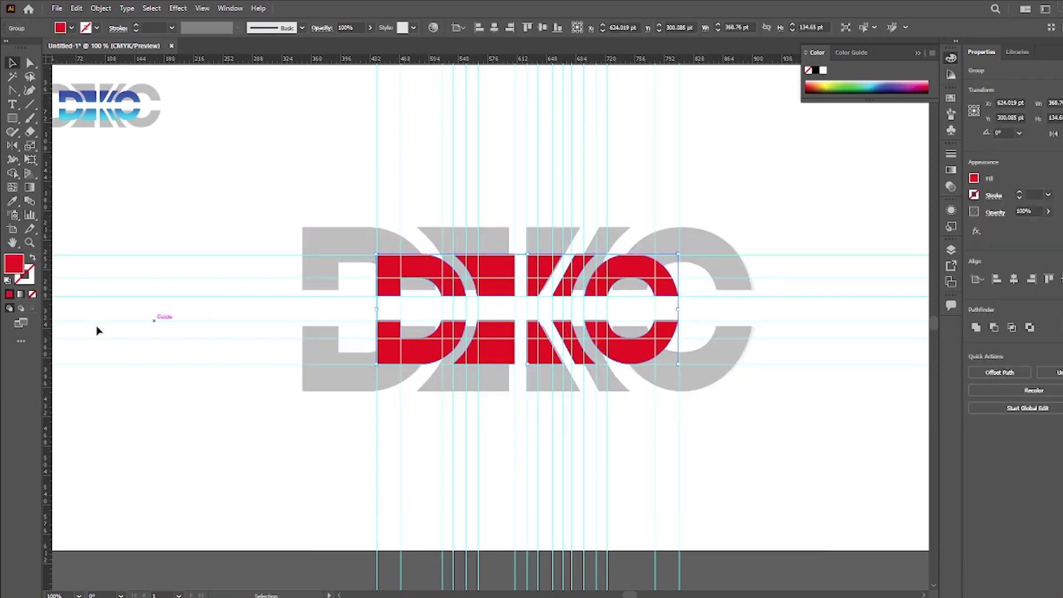
pyautogui.click(21, 295)
pyautogui.click(30, 187)
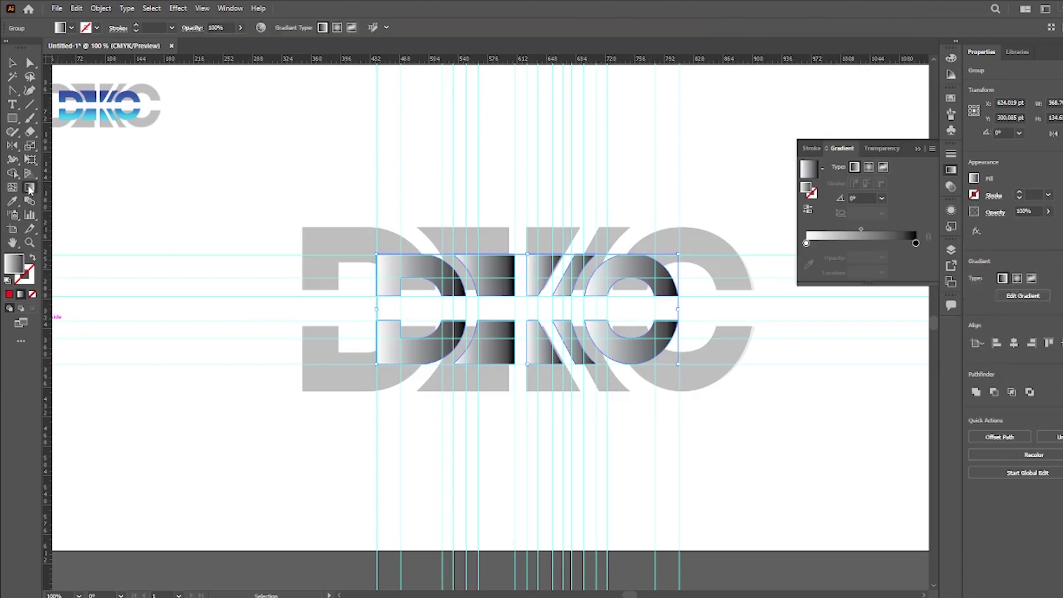
pyautogui.moveTo(500, 254); pyautogui.dragTo(500, 361)
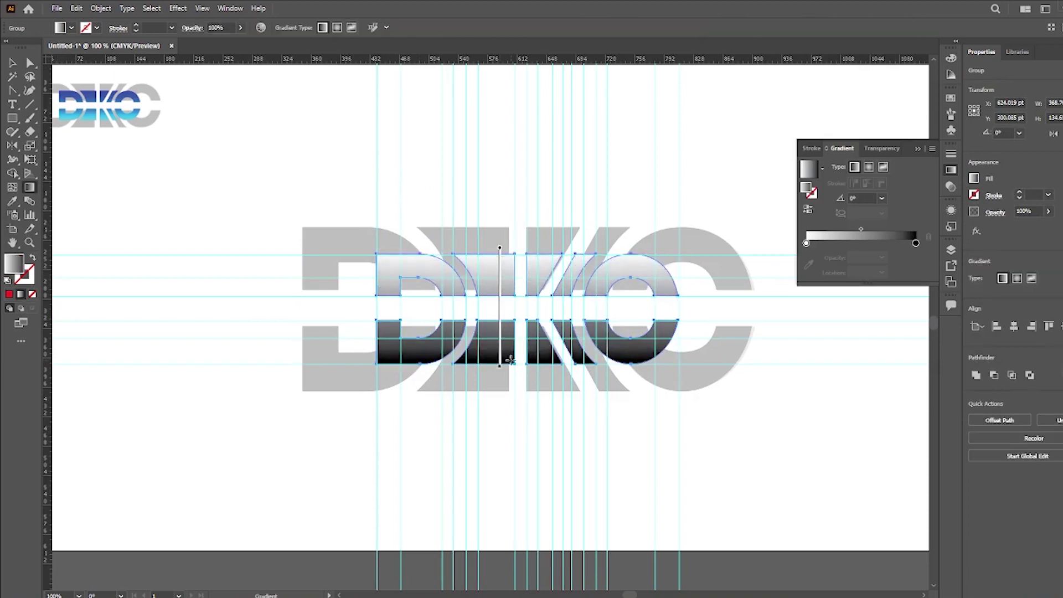
# Step: Color the gradient's start stop dark blue, sampled from the upper part of the reference logo's letters
pyautogui.click(806, 244)
pyautogui.click(809, 264)
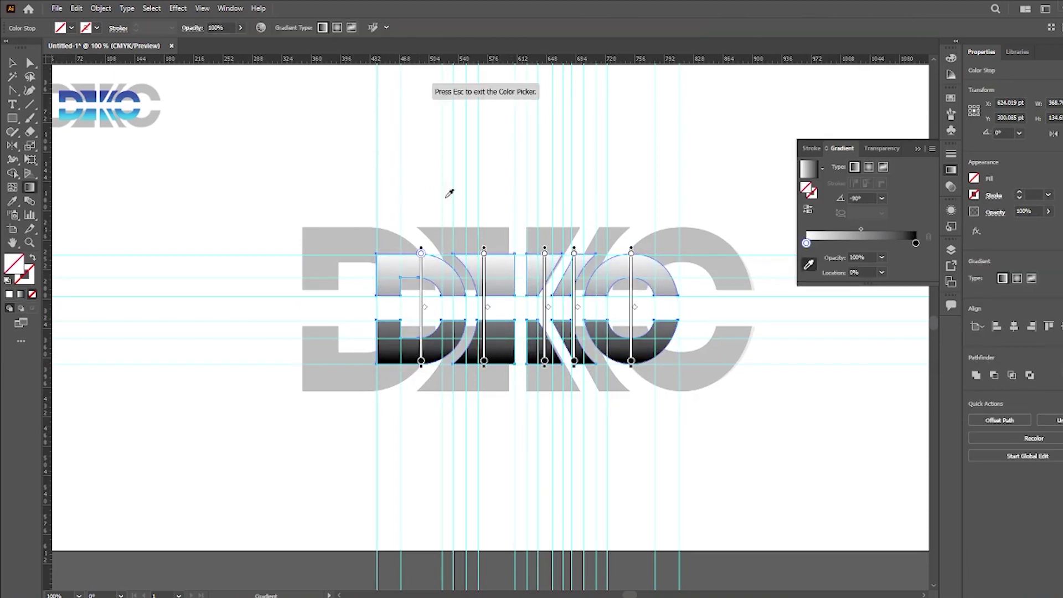
pyautogui.scroll(-3, 289, 118)
pyautogui.scroll(2, 268, 122)
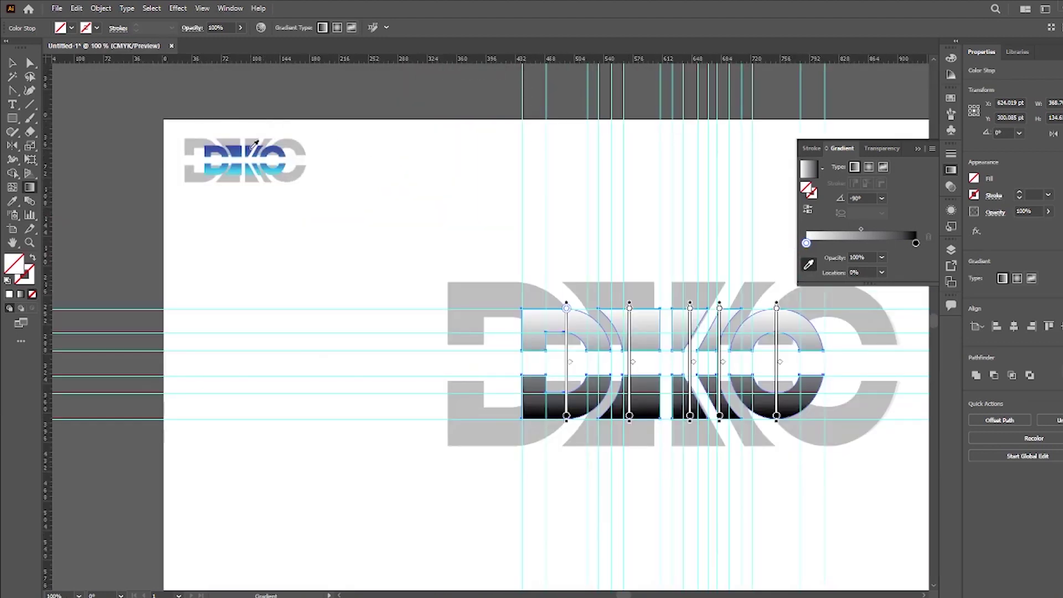
pyautogui.click(253, 145)
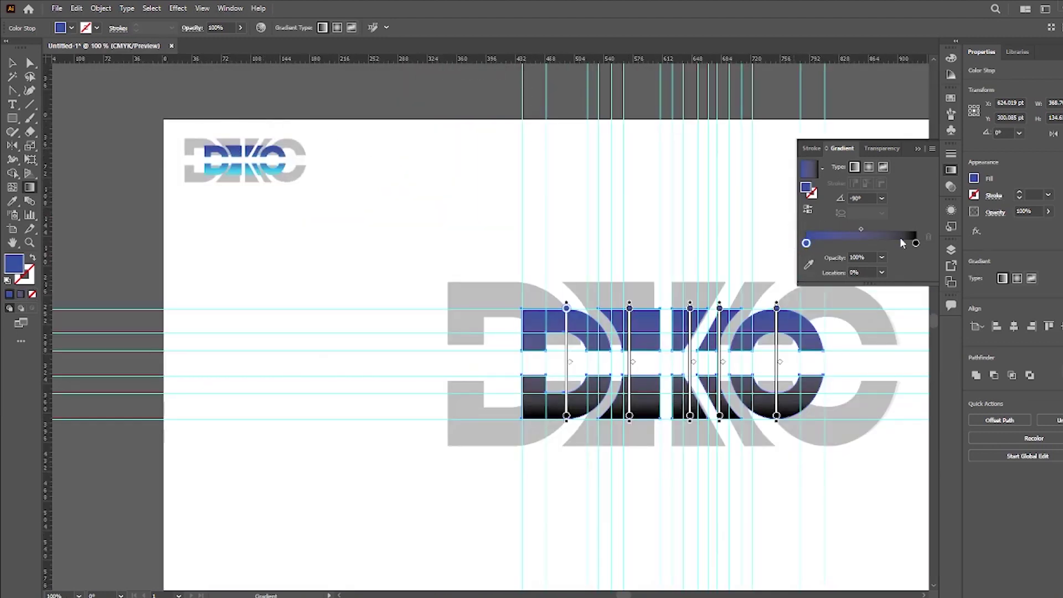
# Step: Color the gradient's end stop light cyan, sampled from the lower part of the reference logo's letters
pyautogui.click(916, 244)
pyautogui.click(808, 265)
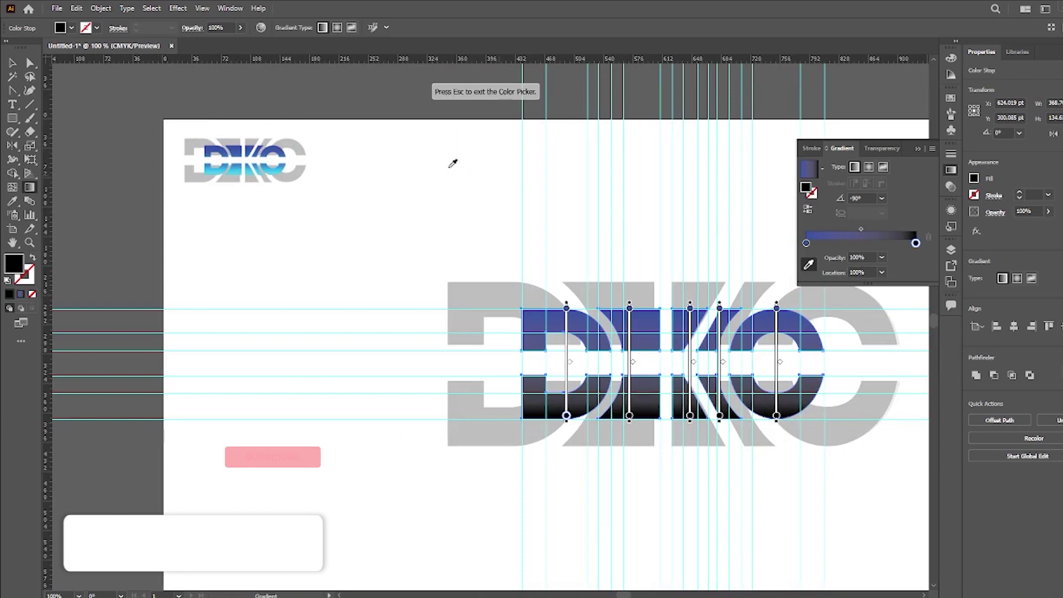
pyautogui.click(237, 173)
# Step: Shift the gradient's midpoint toward the cyan end, to about 72%, and deselect the letters
pyautogui.scroll(-2, 223, 214)
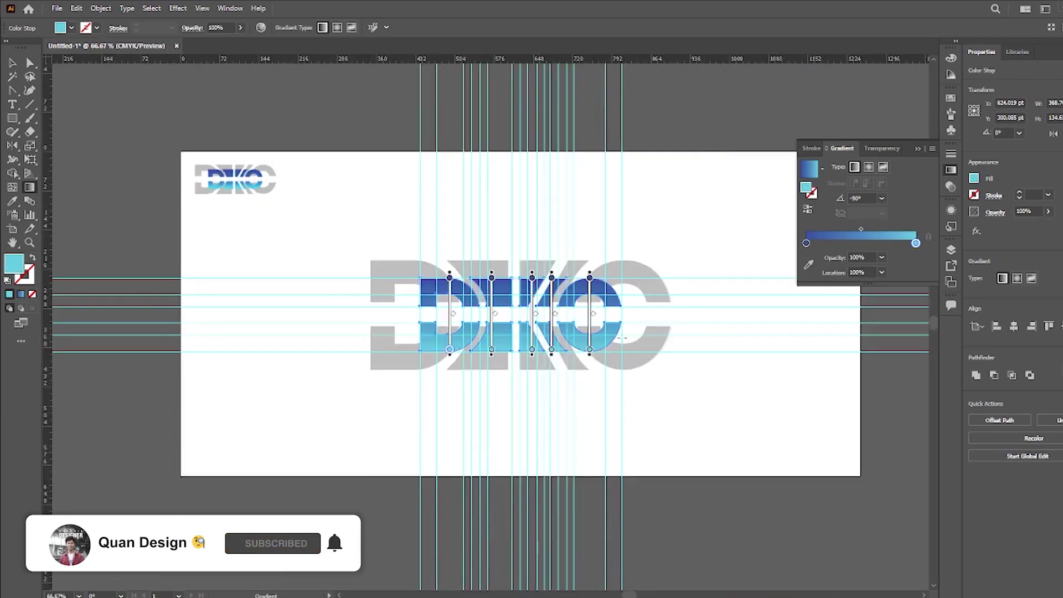
pyautogui.scroll(2, 626, 241)
pyautogui.moveTo(862, 230); pyautogui.dragTo(885, 230)
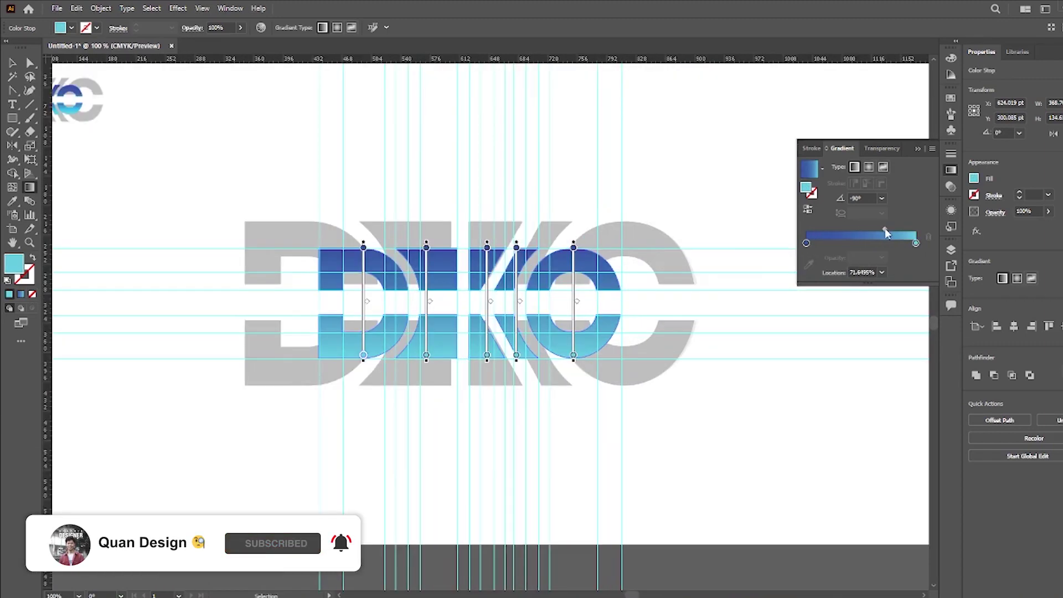
pyautogui.press('v')
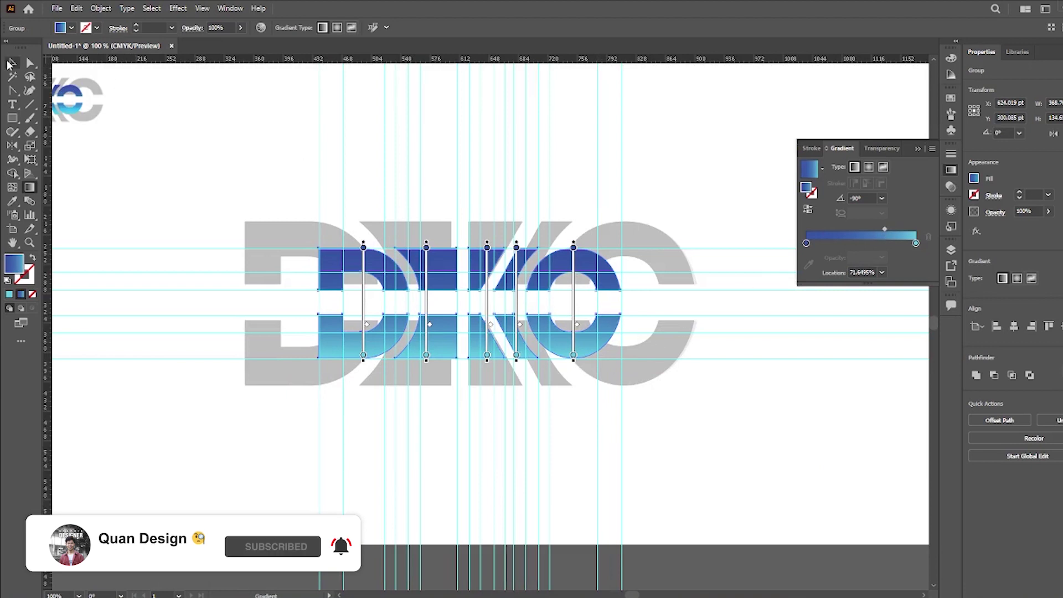
pyautogui.click(227, 183)
# Step: Collapse the gradient settings and examine the finished logo's gradient letters and grey backdrop against the small reference
pyautogui.scroll(2, 480, 209)
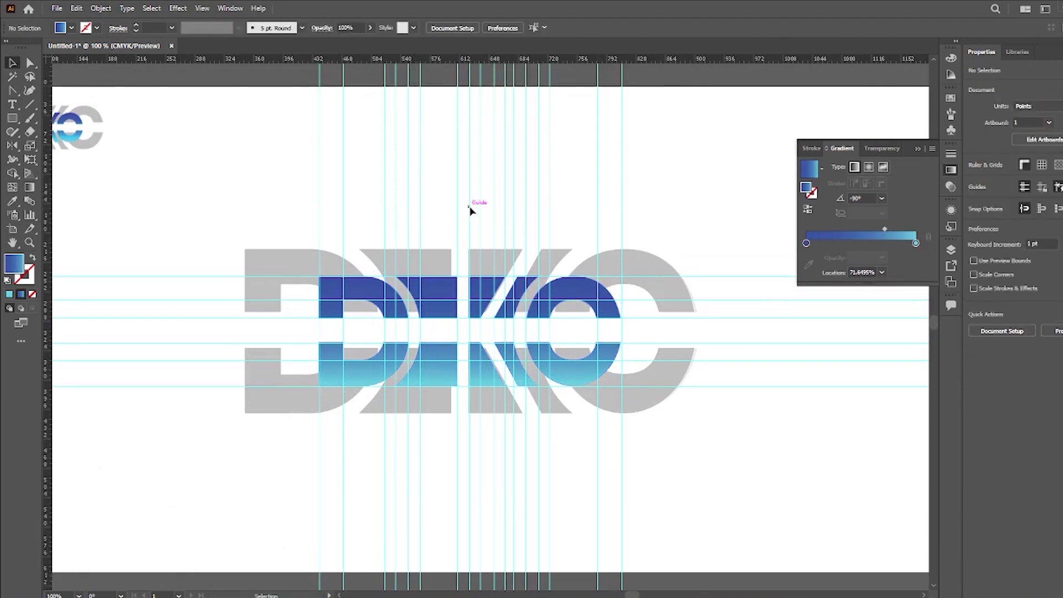
pyautogui.scroll(-1, 535, 212)
pyautogui.scroll(2, 521, 277)
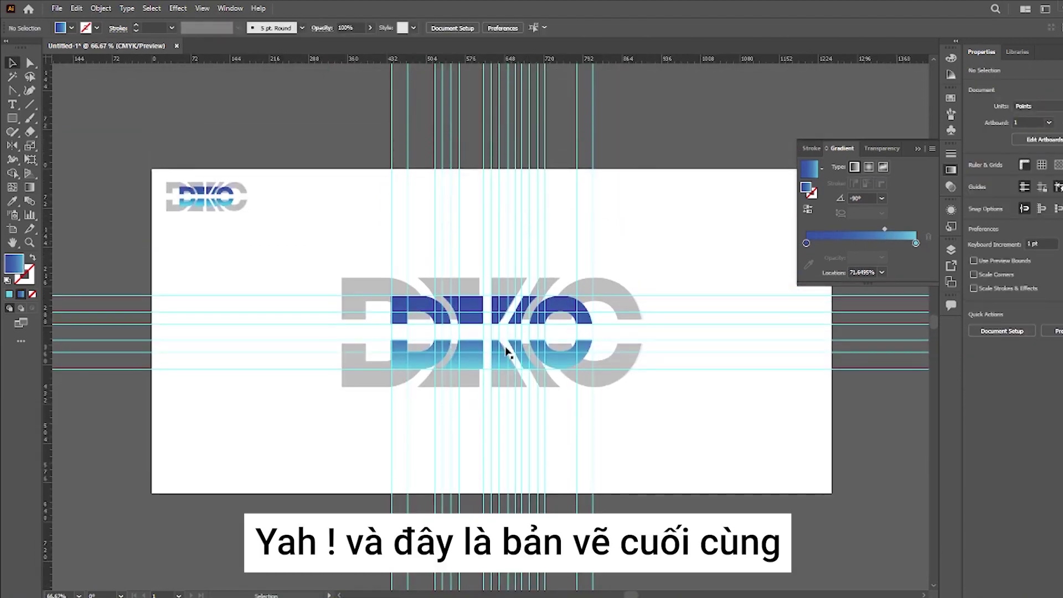
pyautogui.scroll(1, 506, 349)
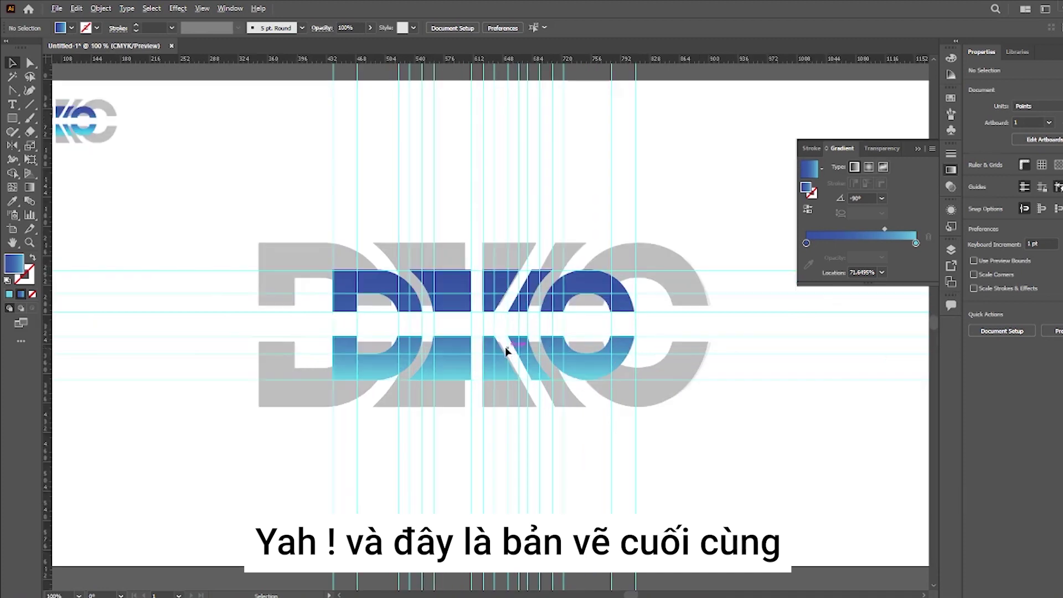
pyautogui.click(919, 150)
pyautogui.scroll(1, 620, 272)
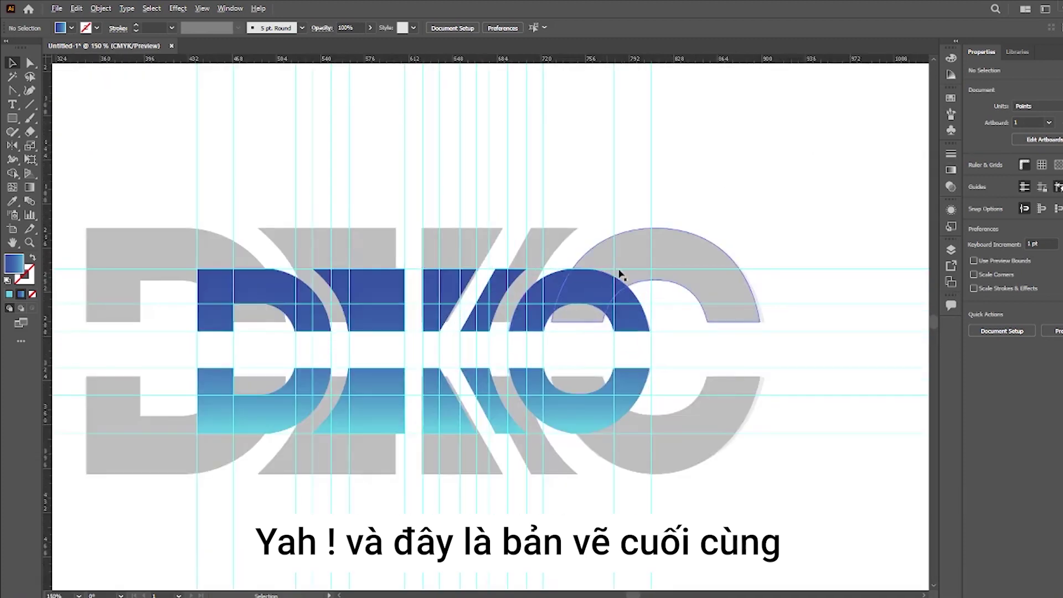
pyautogui.hscroll(-3, 620, 272)
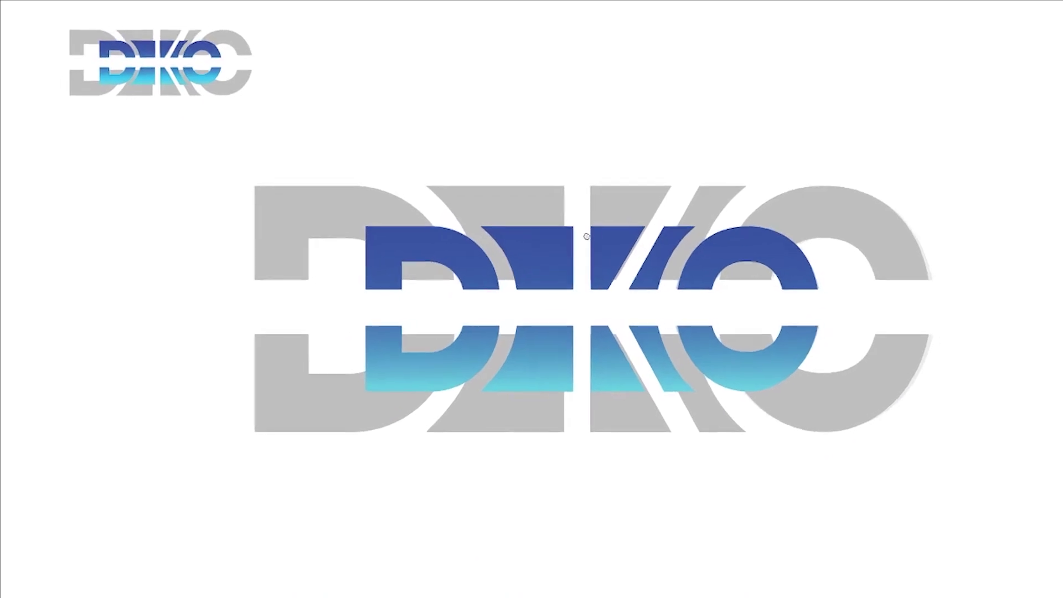